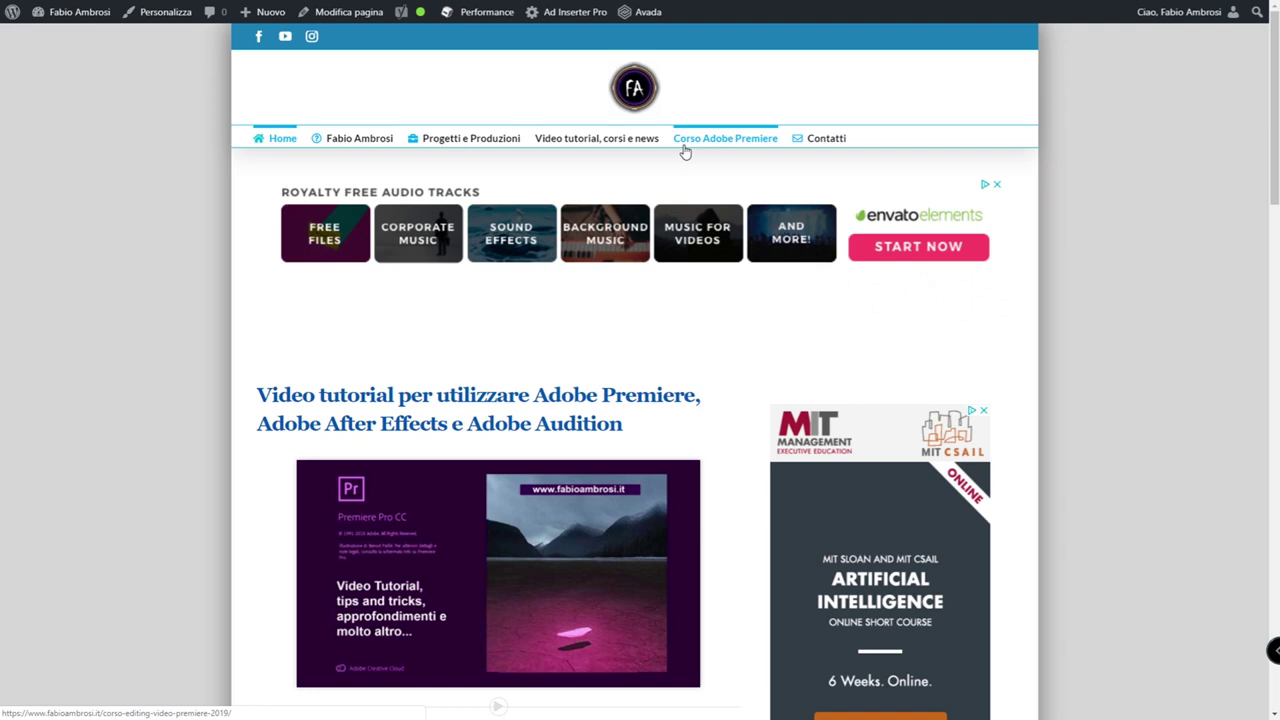
Open the 'Corso Adobe Premiere' page and scroll down to its numbered lesson list
left_click(738, 140)
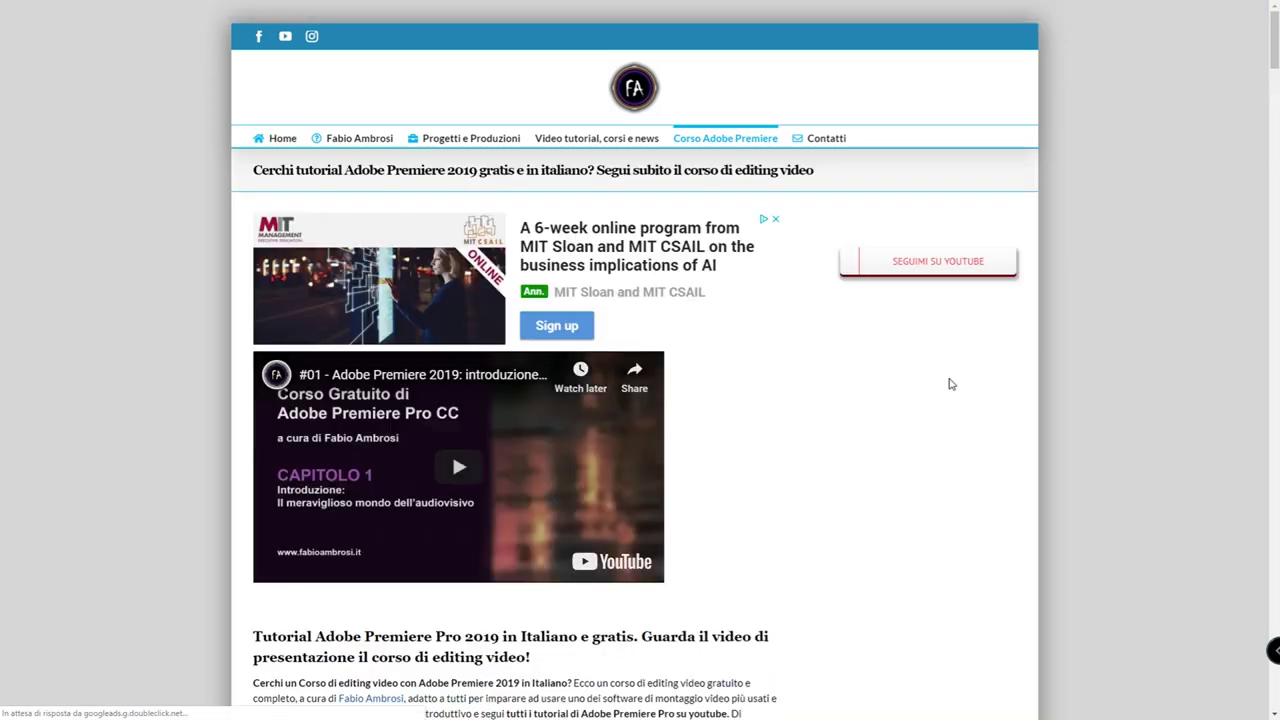
scroll(646, 337, "down", 2)
scroll(570, 369, "down", 5)
scroll(569, 368, "down", 5)
scroll(562, 375, "down", 5)
scroll(556, 381, "down", 5)
scroll(549, 388, "down", 5)
scroll(548, 388, "down", 3)
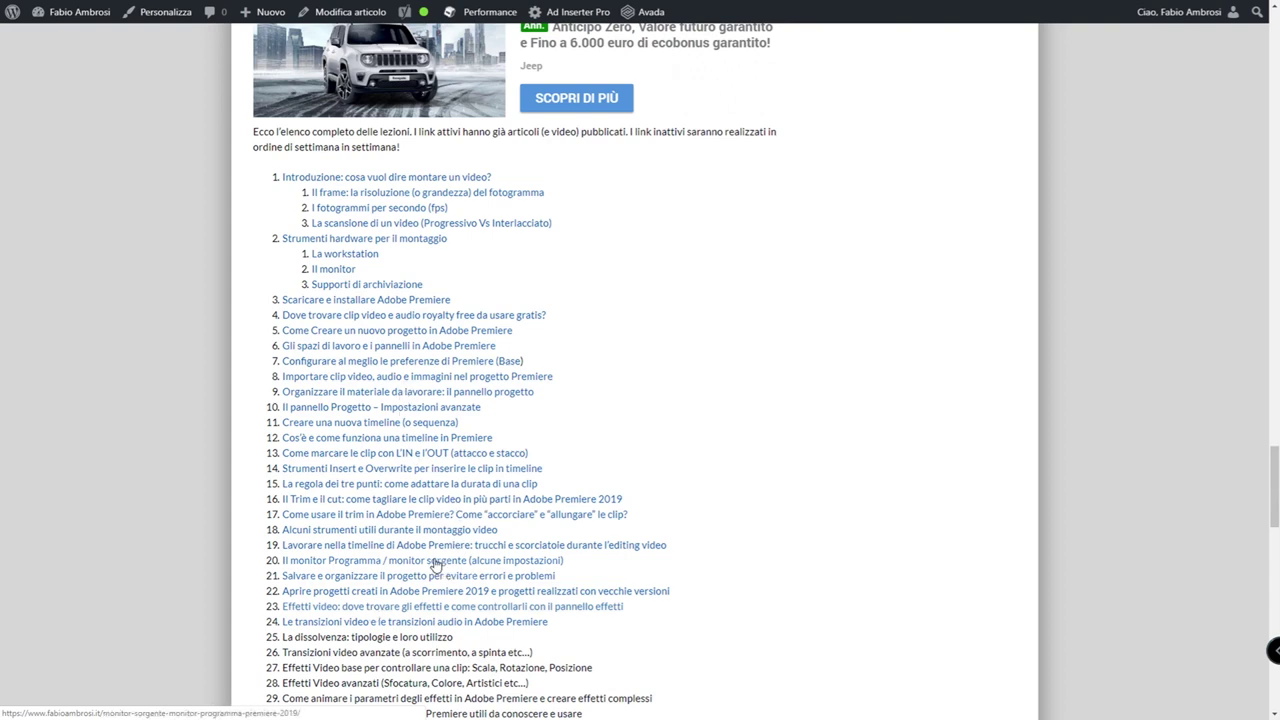
scroll(237, 470, "down", 5)
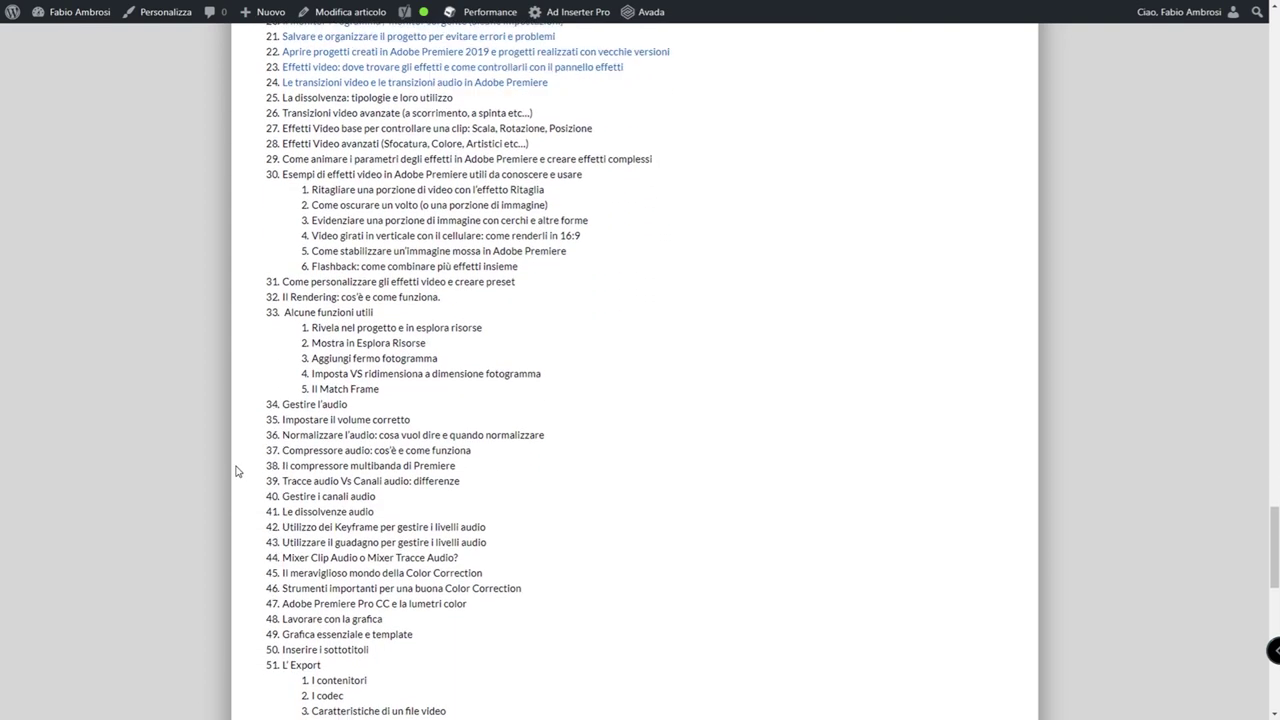
scroll(237, 470, "down", 1)
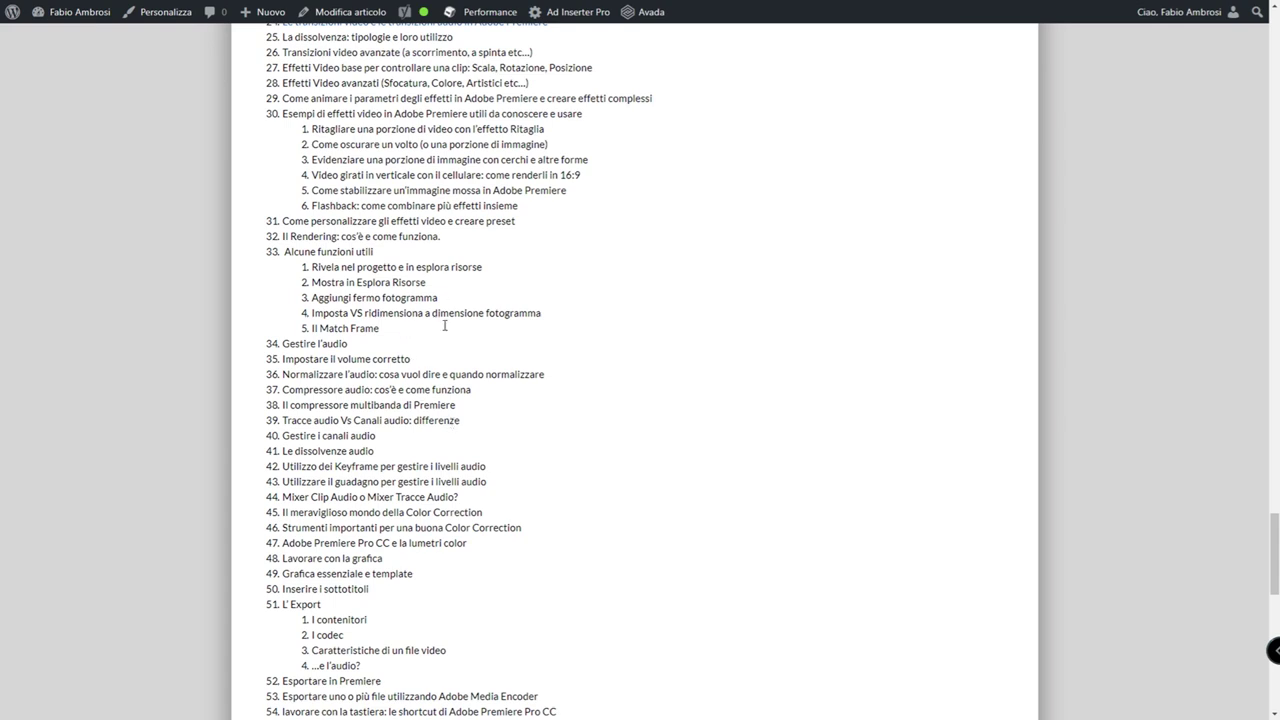
scroll(386, 466, "down", 2)
scroll(386, 463, "up", 5)
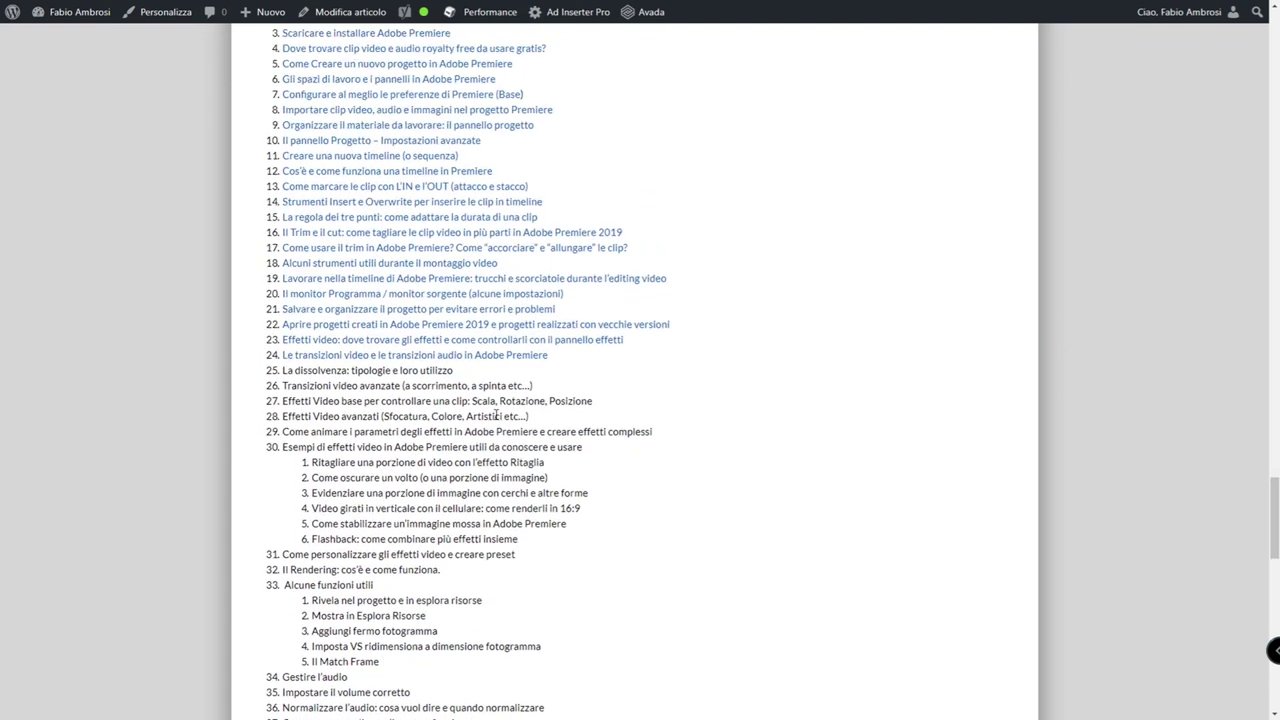
Open the chapter 23 effects lesson and scroll through the article
left_click(604, 340)
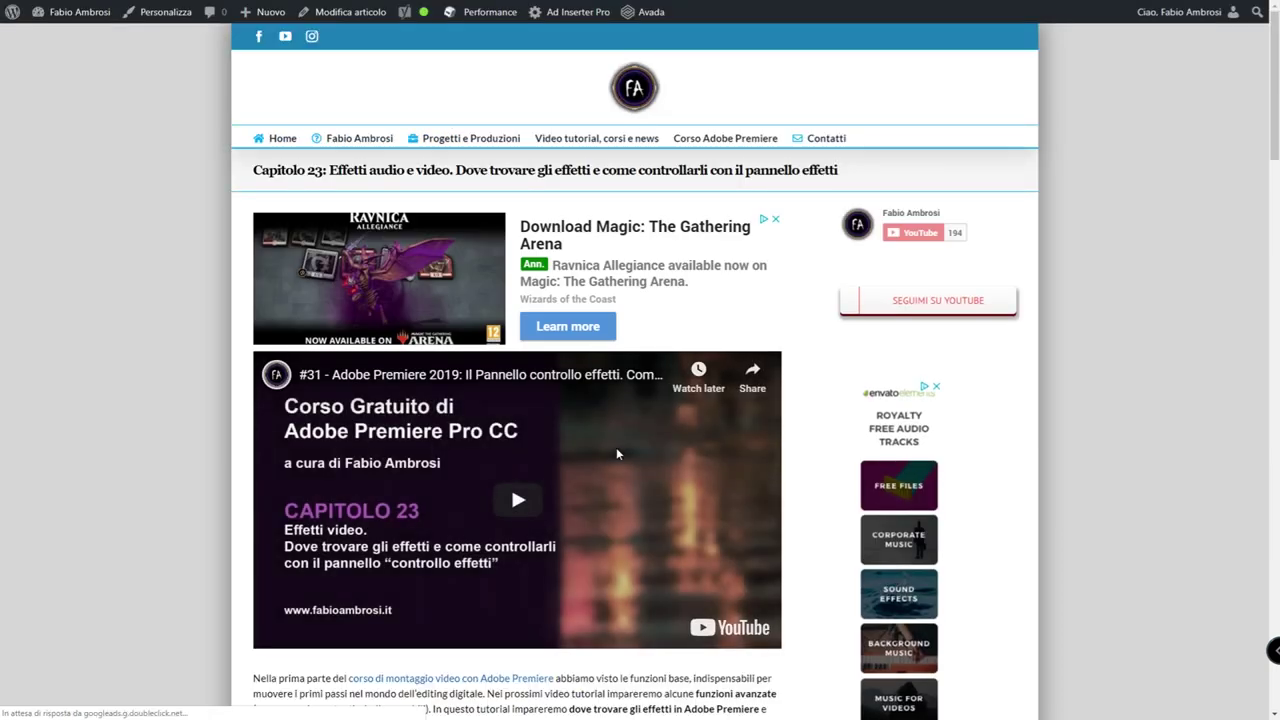
scroll(616, 447, "down", 5)
scroll(600, 400, "down", 10)
scroll(580, 366, "down", 3)
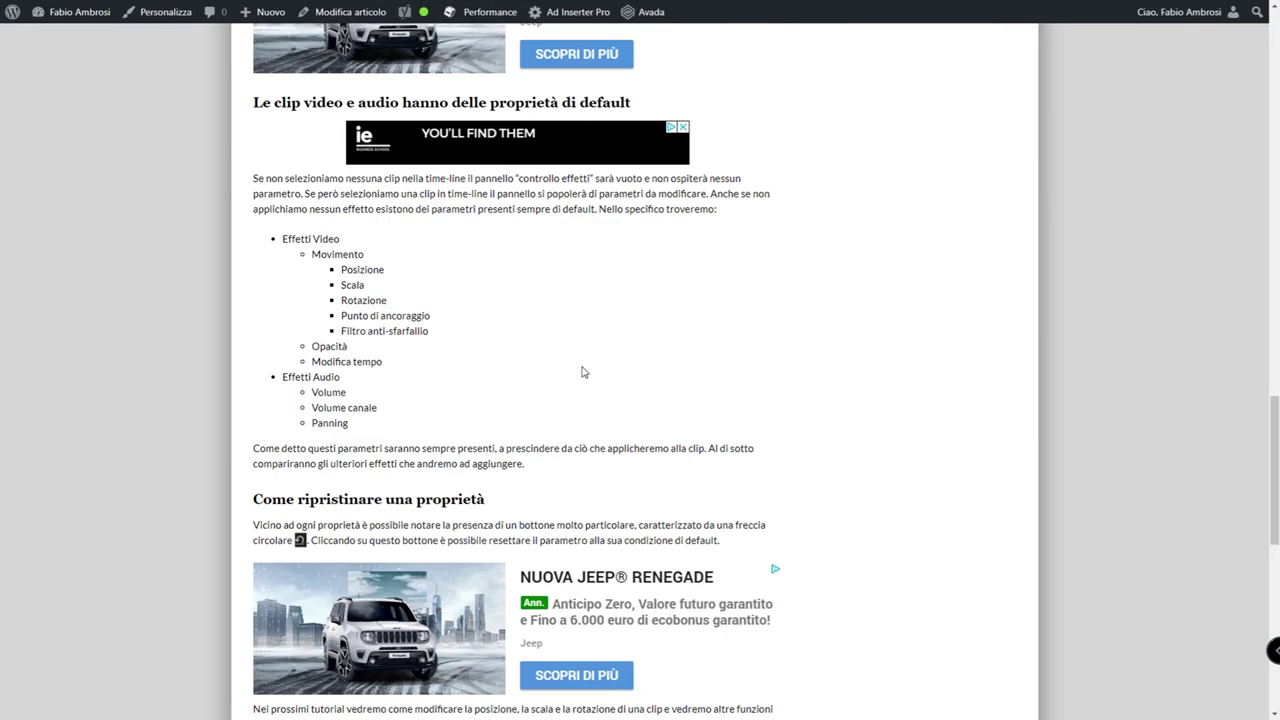
scroll(448, 270, "up", 3)
scroll(566, 386, "down", 3)
scroll(566, 390, "down", 2)
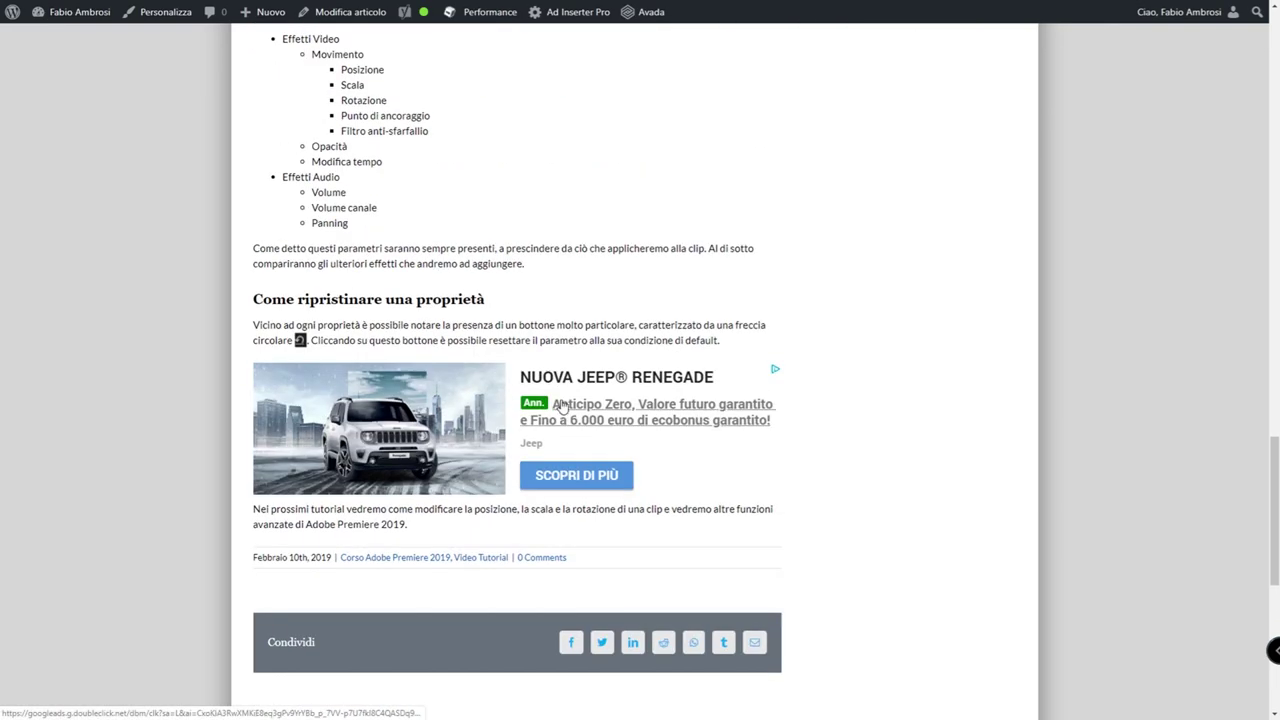
scroll(565, 406, "down", 3)
scroll(565, 406, "down", 3)
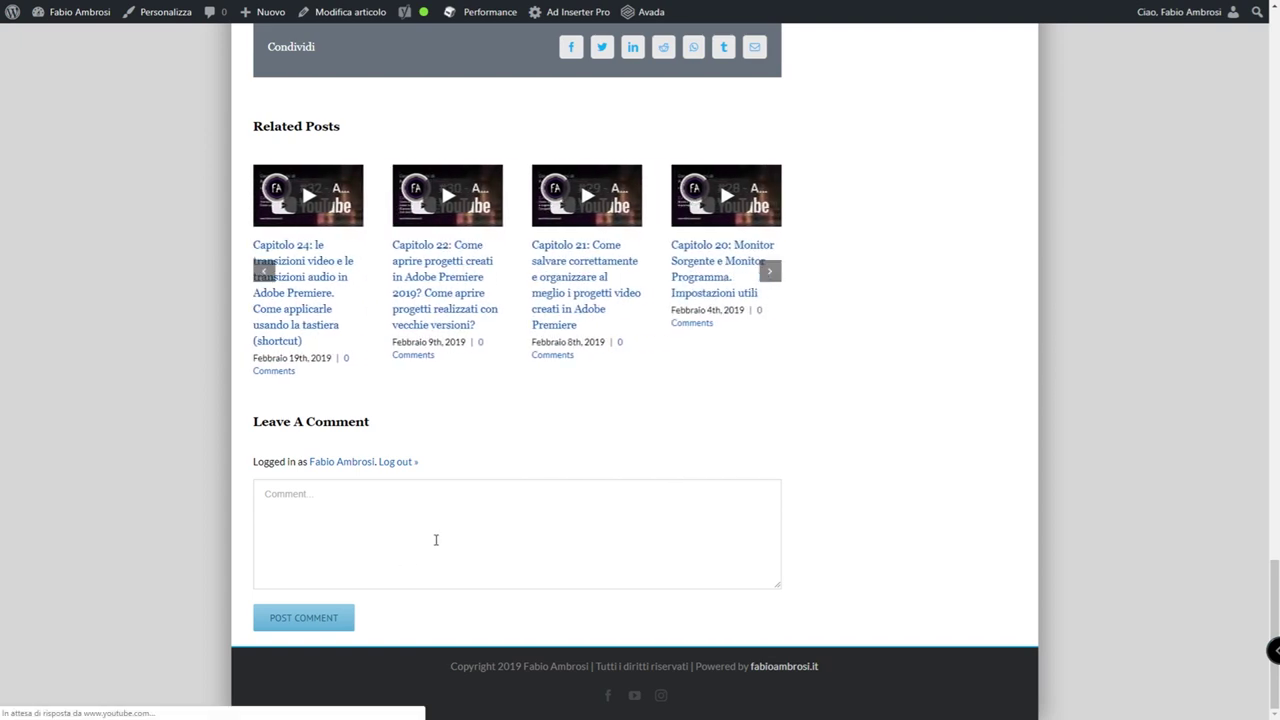
scroll(691, 414, "up", 2)
scroll(766, 417, "up", 10)
scroll(760, 417, "up", 10)
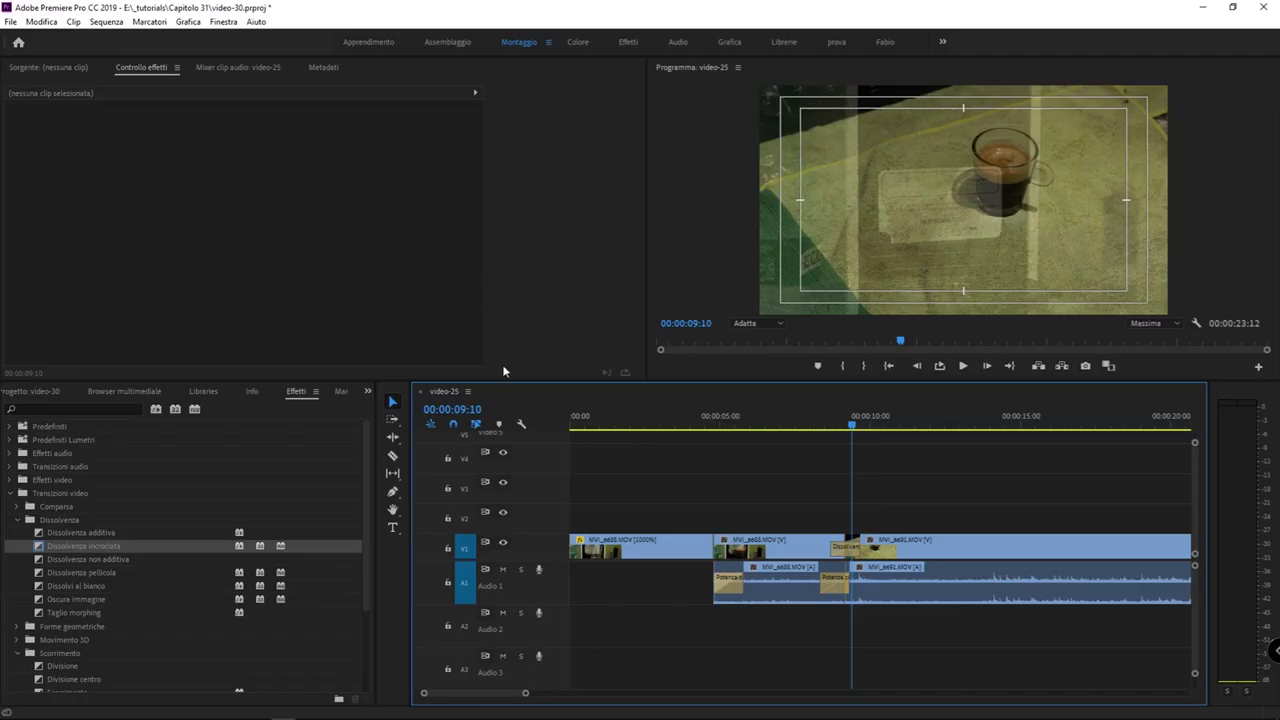
Scrub around the cut, view the cross dissolve's settings, then the Potenza costante audio transition
left_click_drag(851, 428, 806, 430)
left_click(845, 547)
left_click(826, 428)
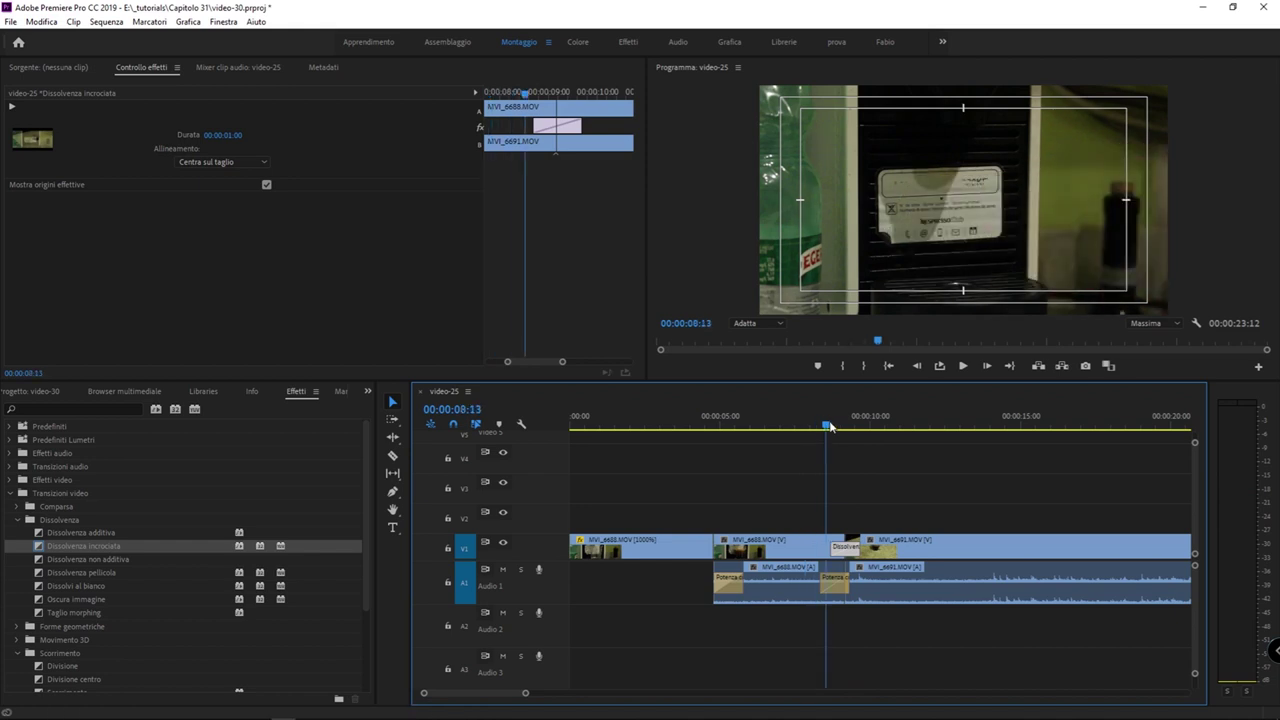
left_click_drag(828, 428, 813, 428)
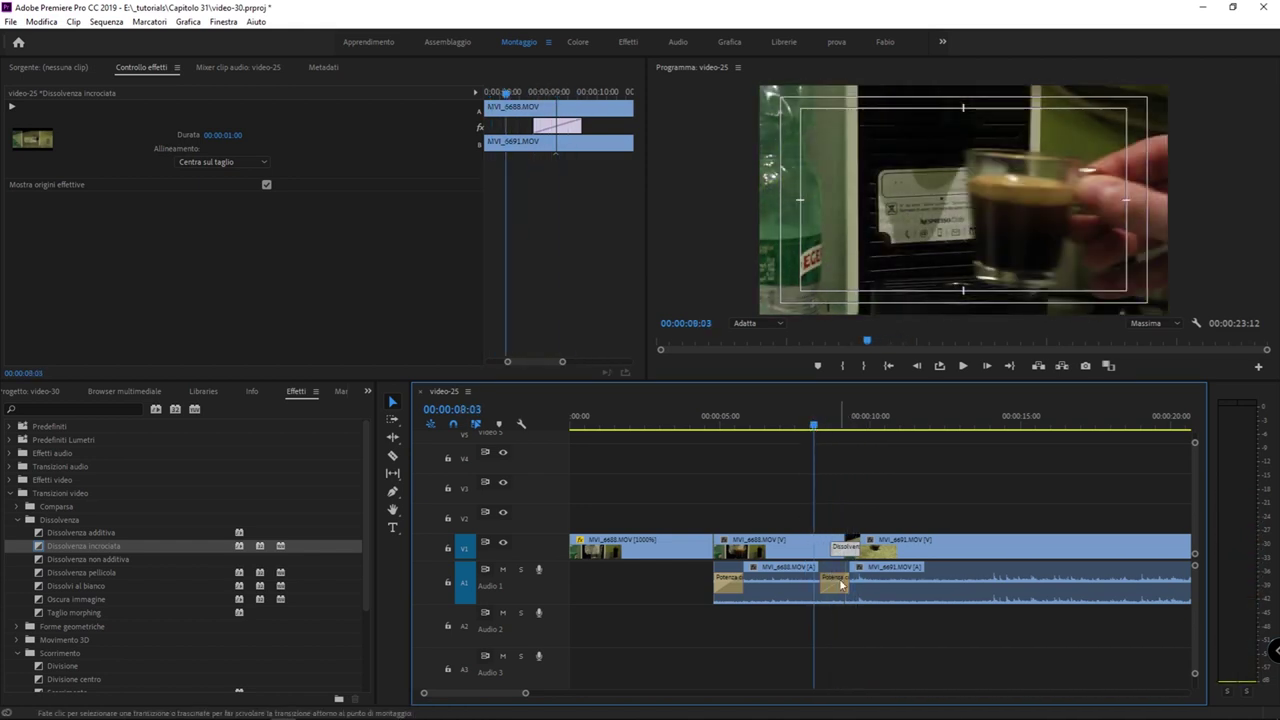
left_click(838, 582)
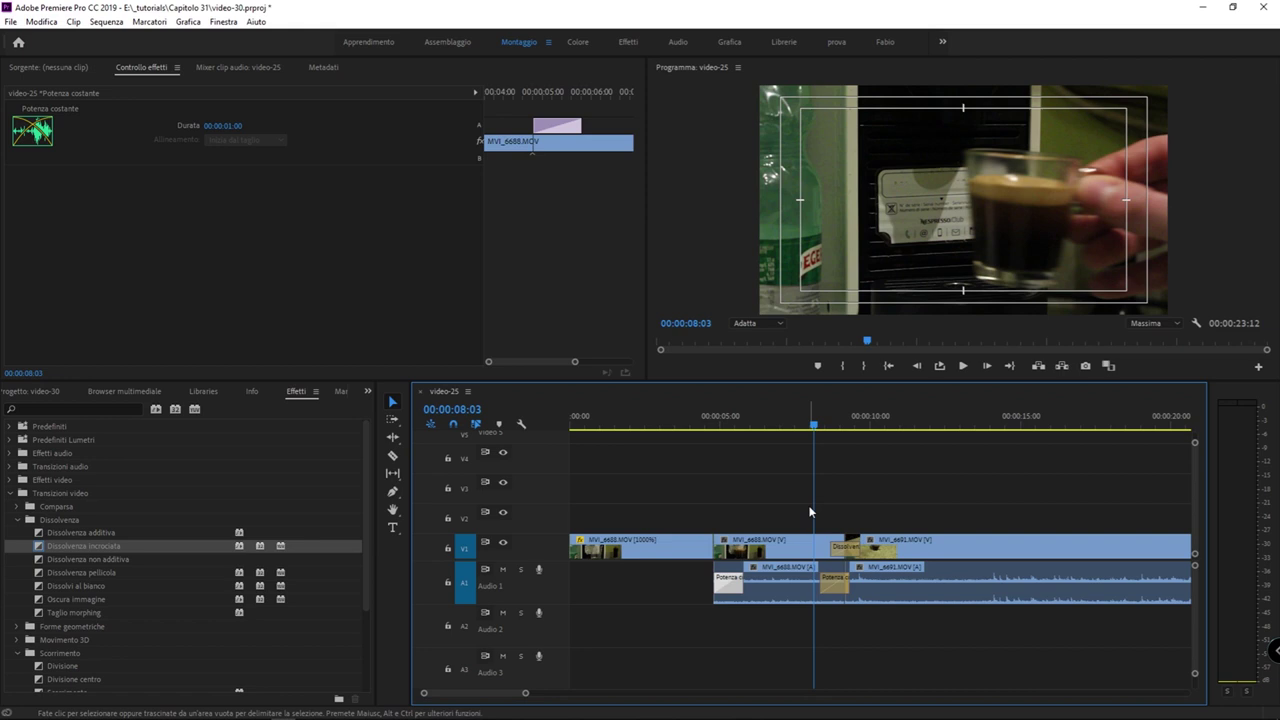
Delete the V1 cross dissolve and reapply the default Dissolvenza incrociata at the cut with Ctrl+D
left_click(850, 551)
key("Delete")
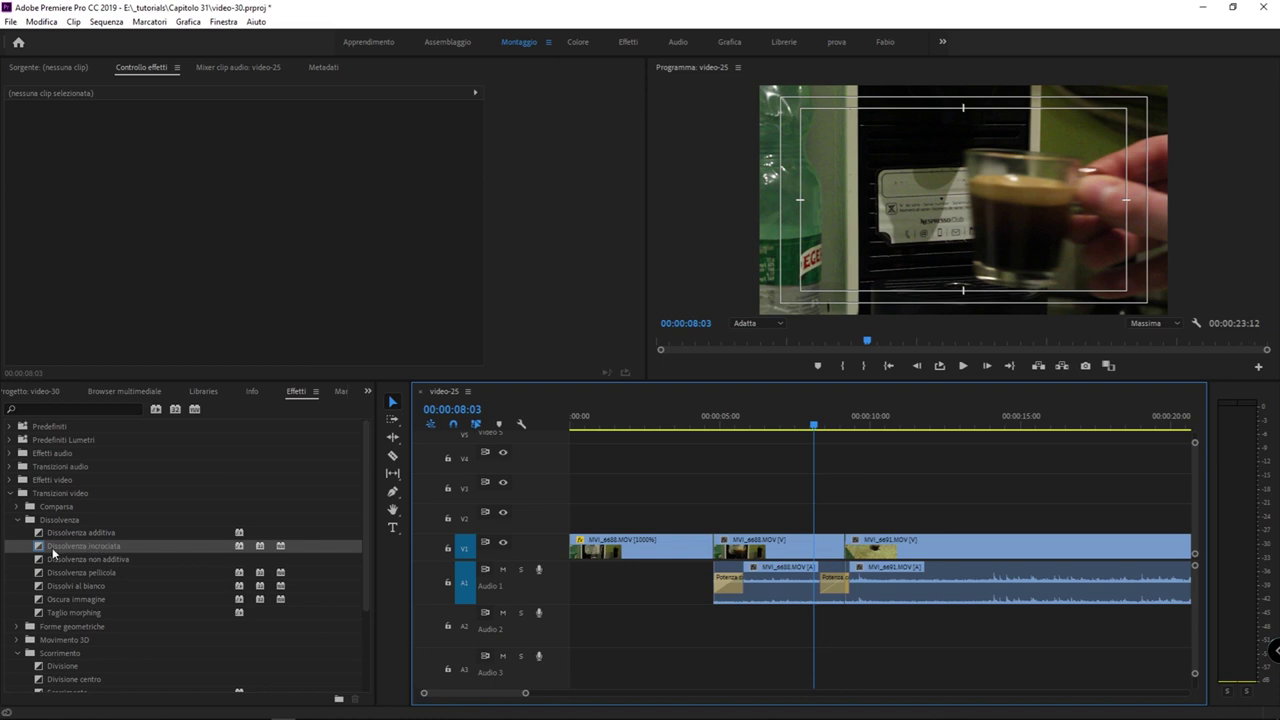
left_click(848, 551)
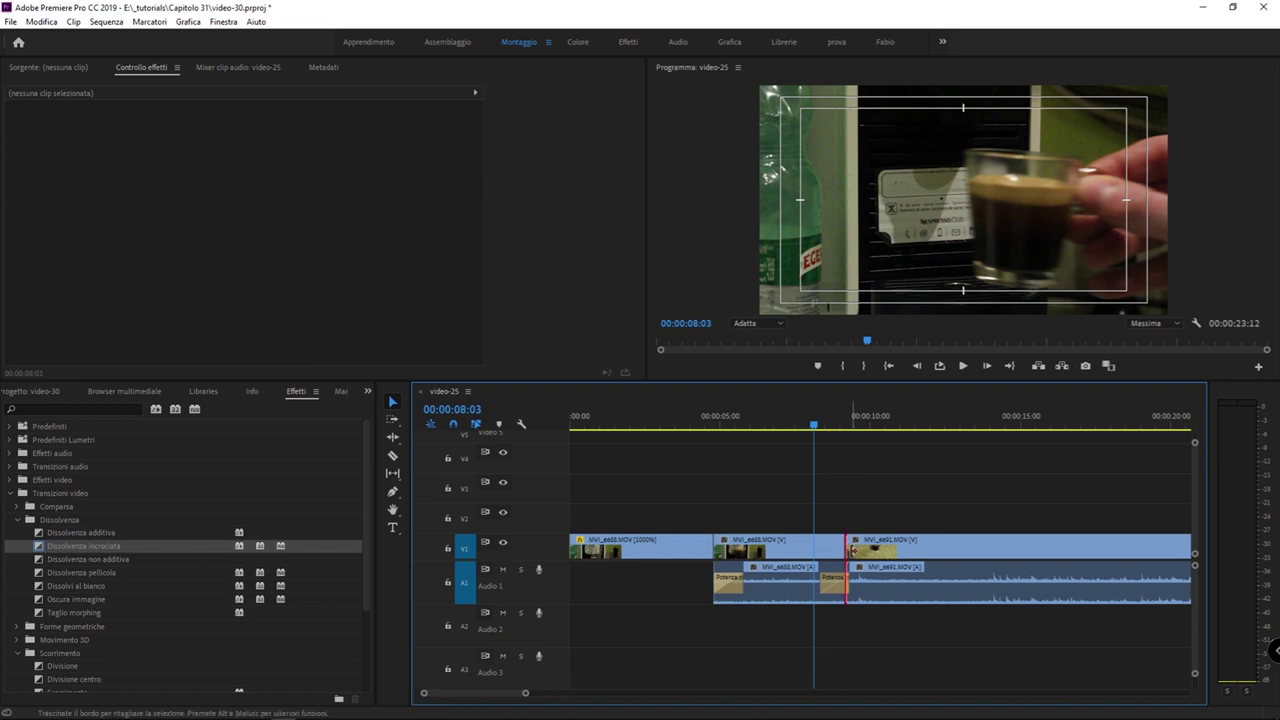
key("ctrl+d")
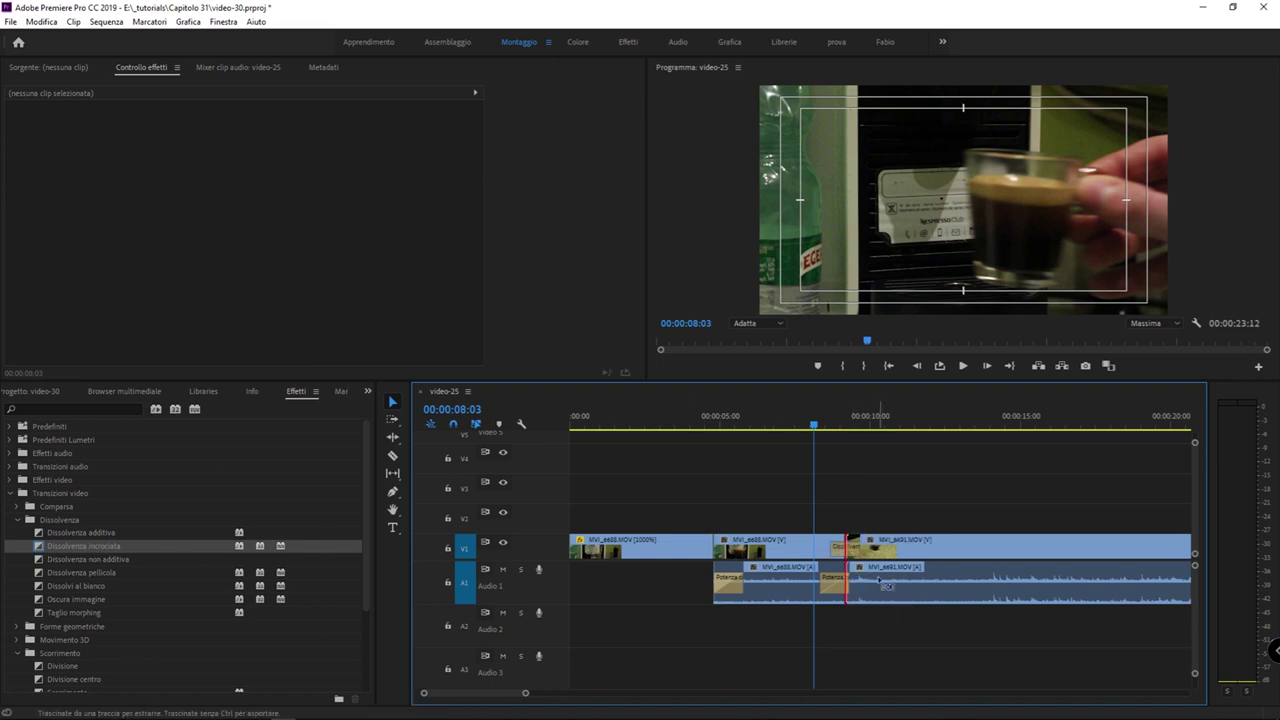
left_click(36, 552)
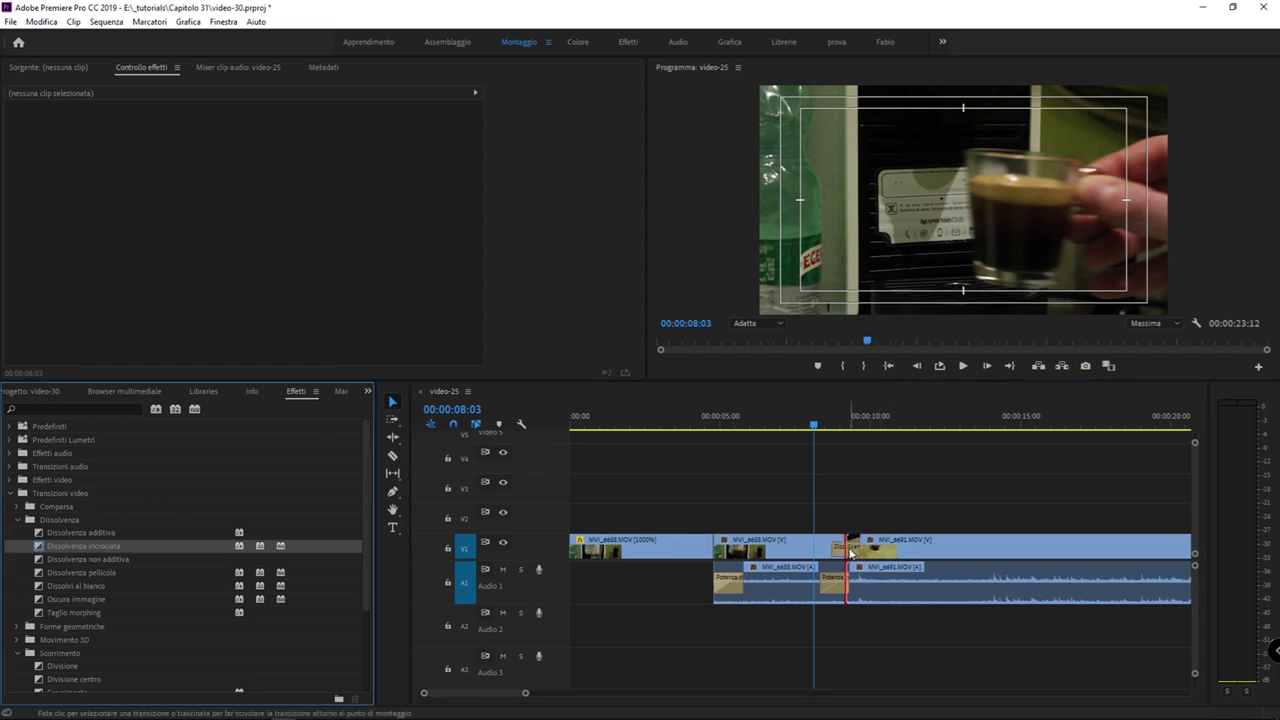
left_click(846, 550)
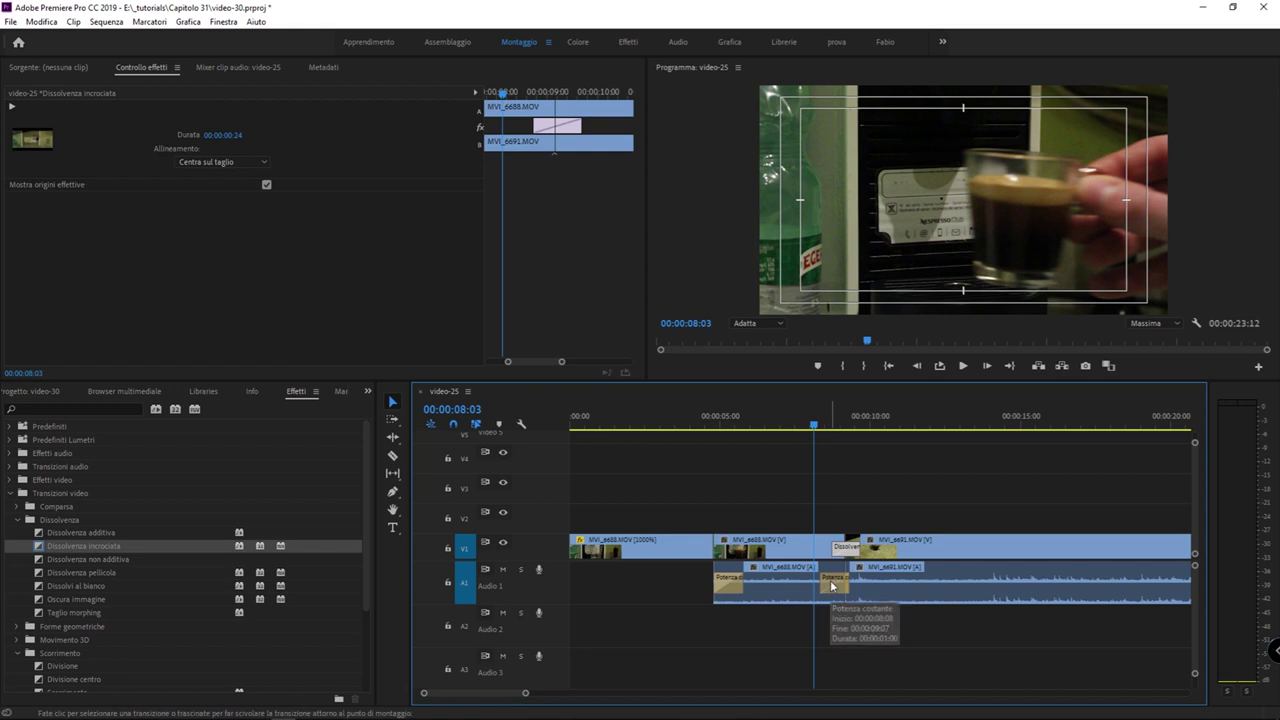
key("=")
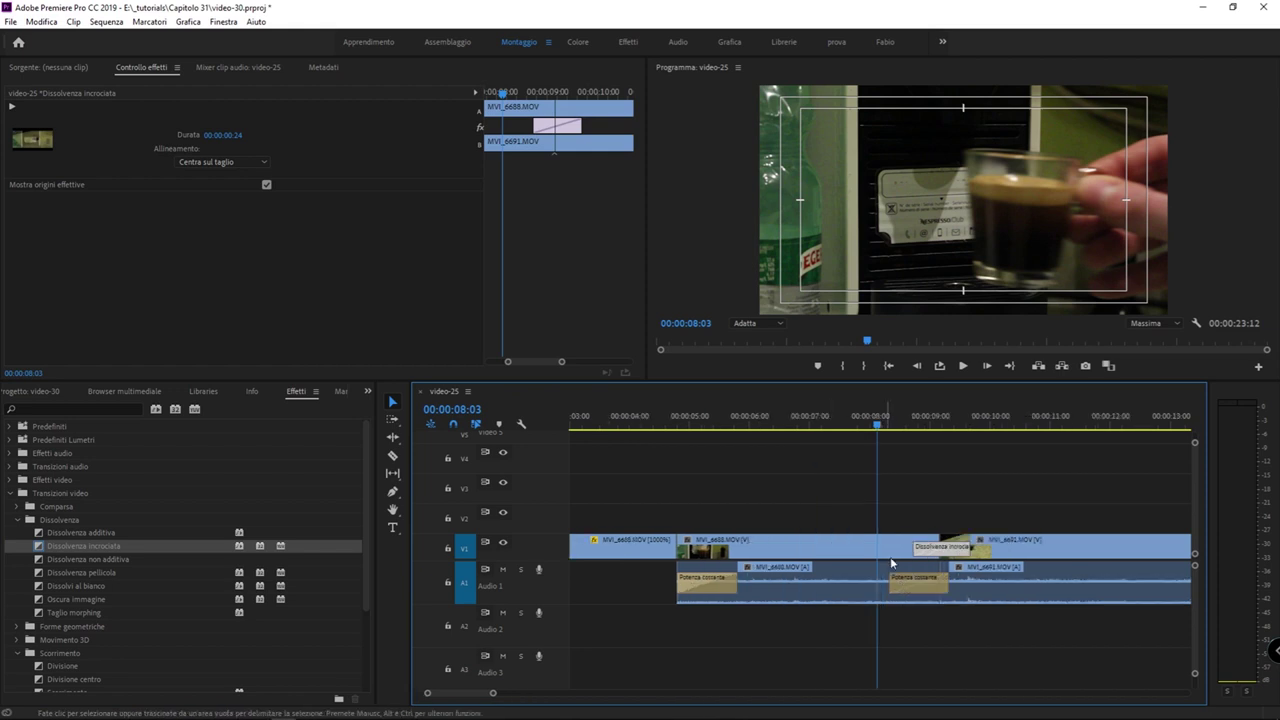
left_click(943, 416)
key("=")
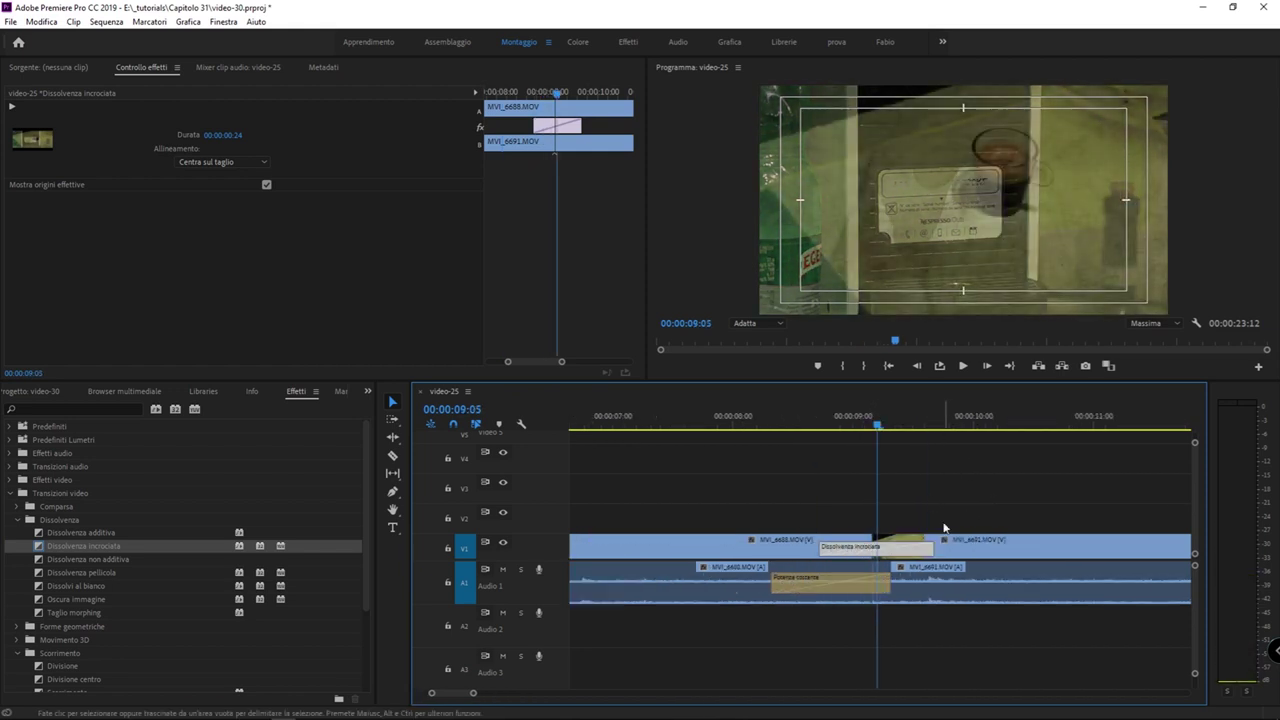
key("=")
key("minus")
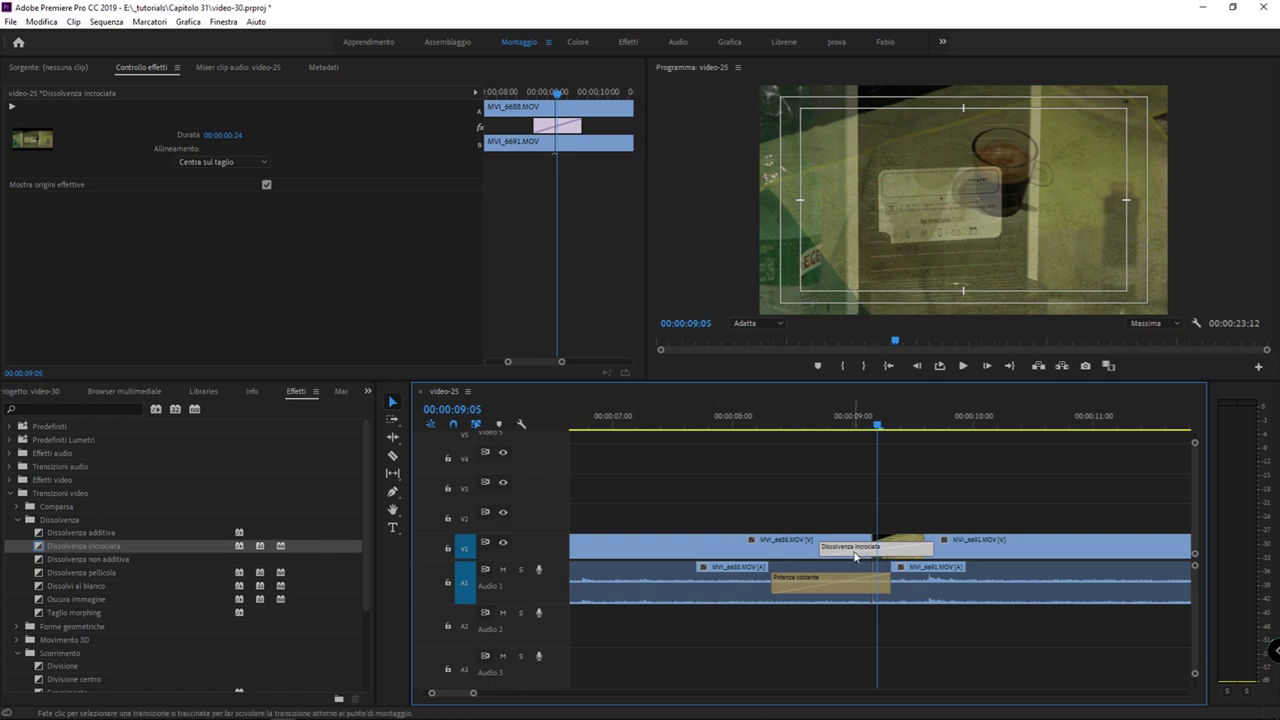
mouse_move(855, 557)
left_click_drag(875, 554, 820, 551)
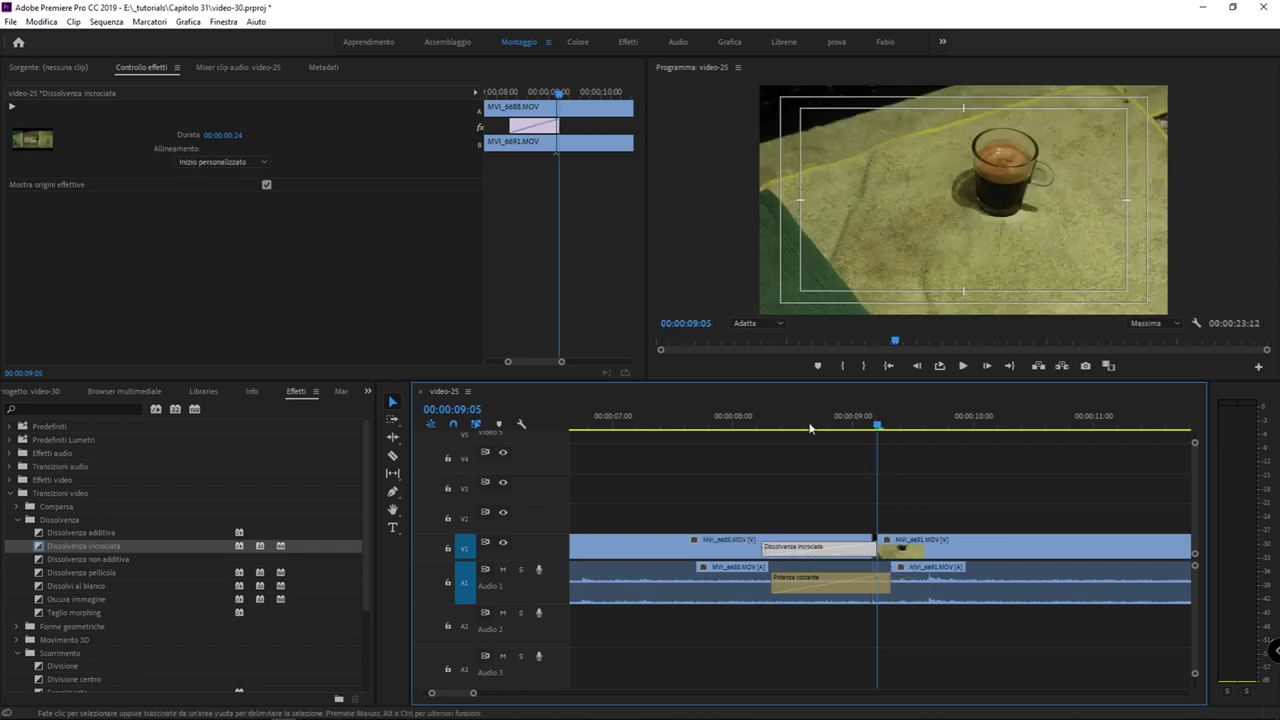
left_click_drag(791, 430, 867, 432)
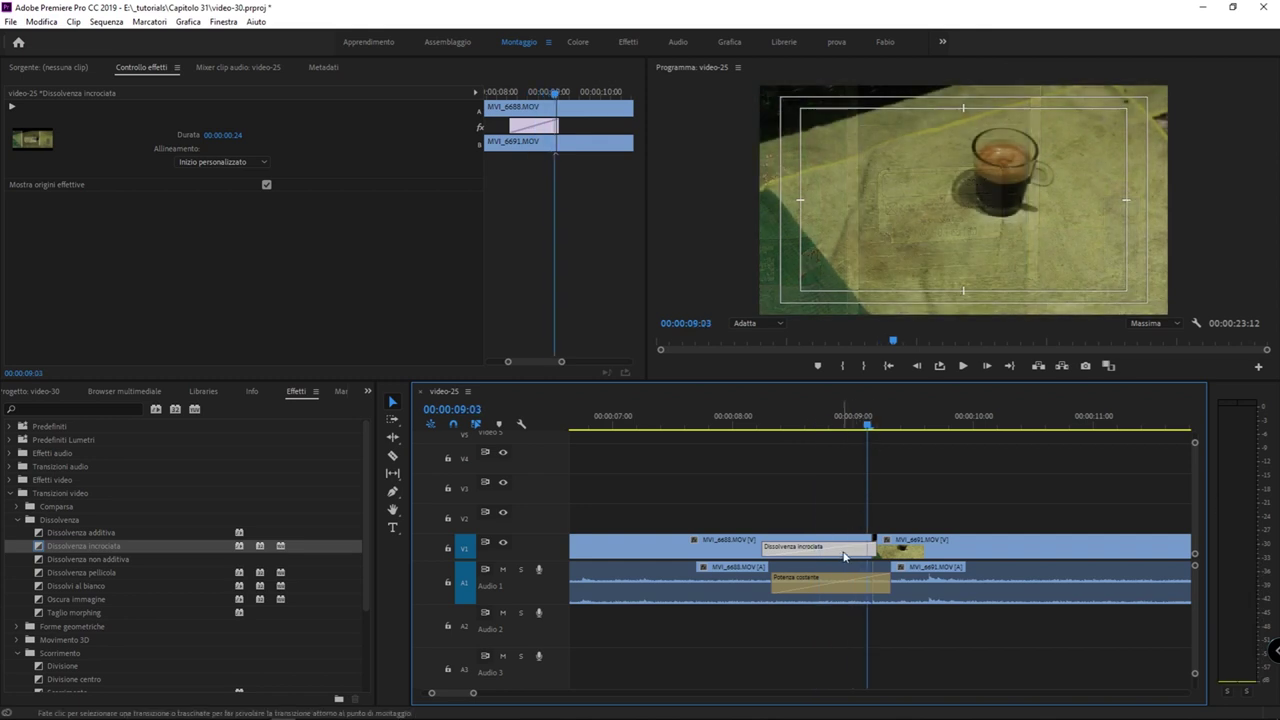
left_click_drag(822, 549, 878, 551)
left_click(858, 425)
left_click_drag(860, 425, 920, 428)
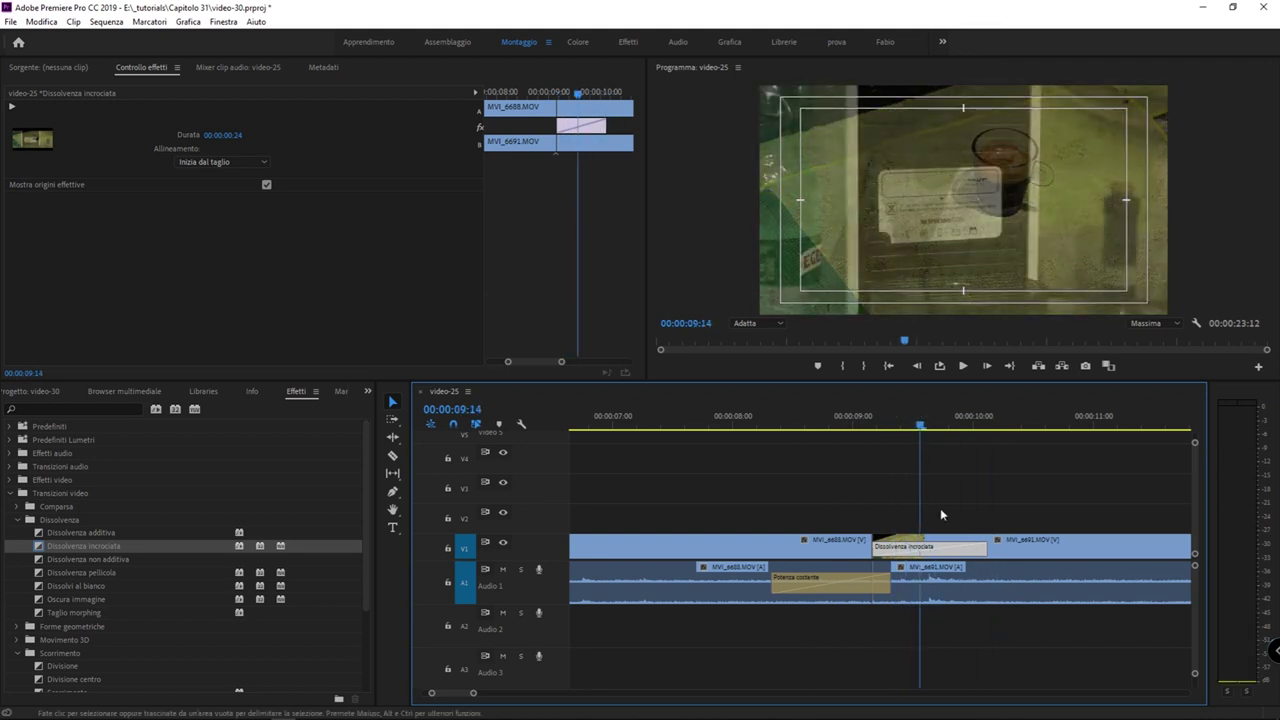
left_click_drag(975, 548, 921, 549)
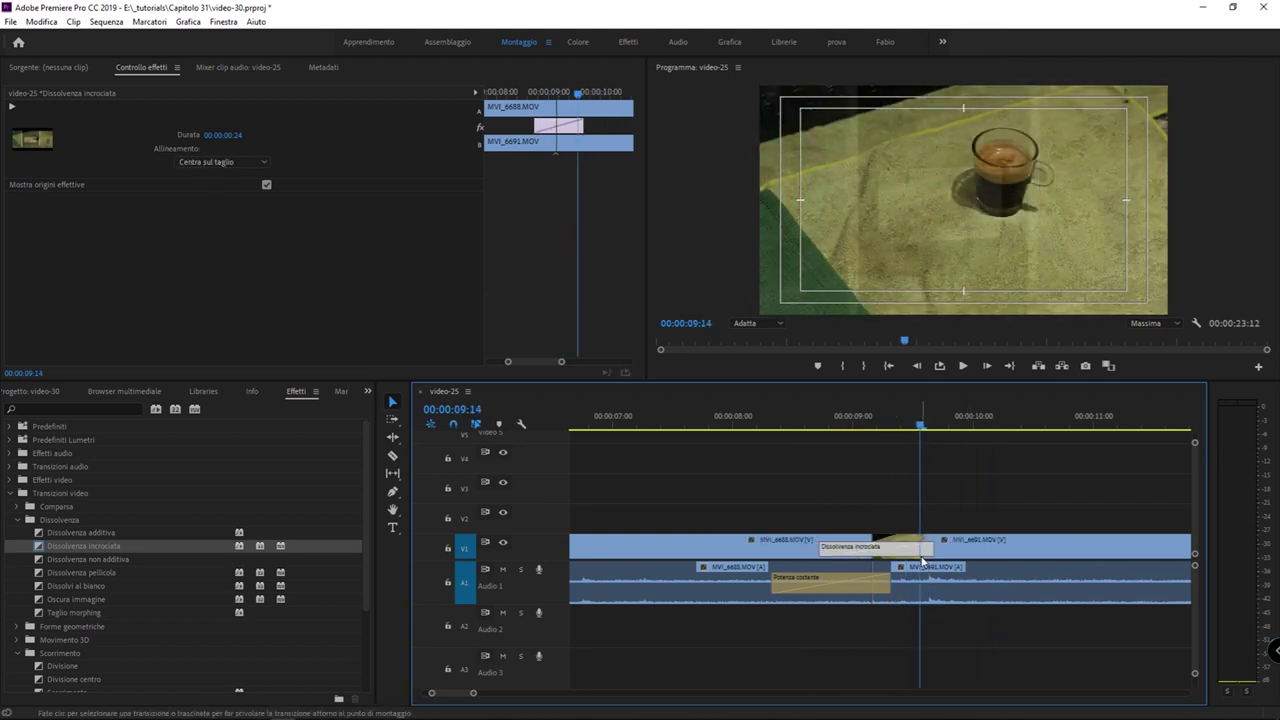
left_click(861, 428)
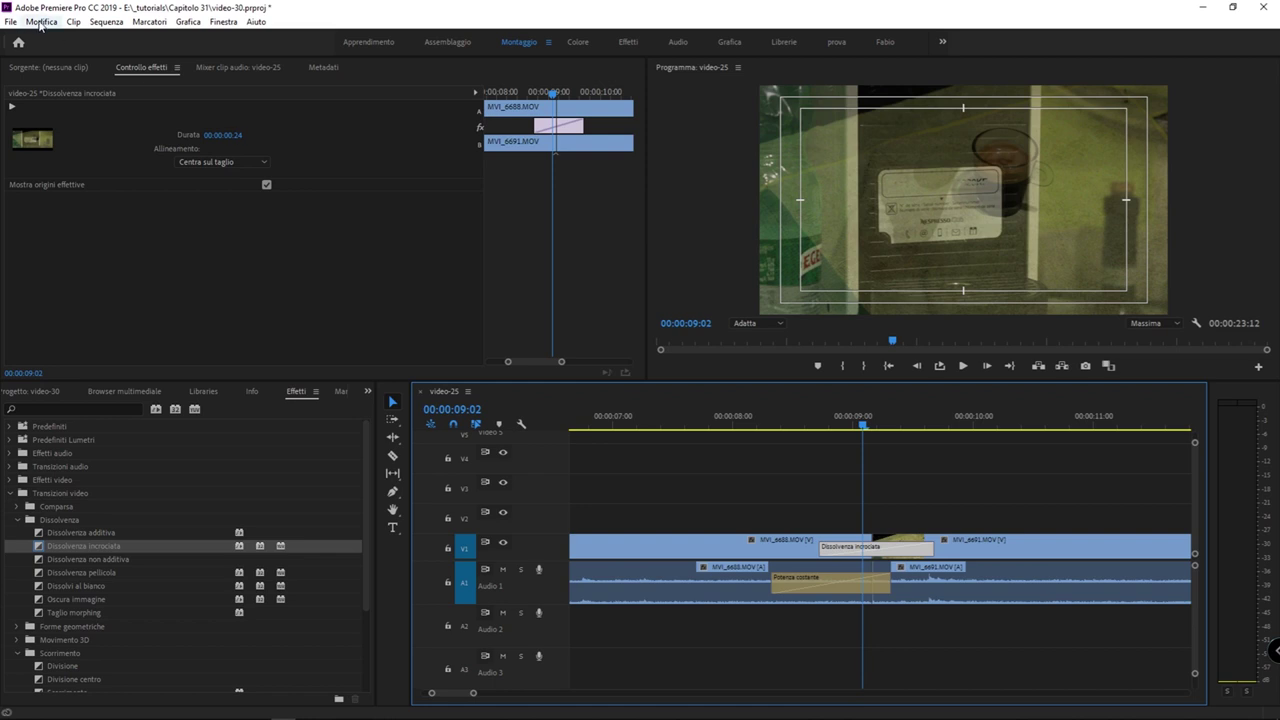
Open Modifica > Preferenze > Timeline, showing the 25-frame video and 1,00-second audio transition defaults
left_click(40, 22)
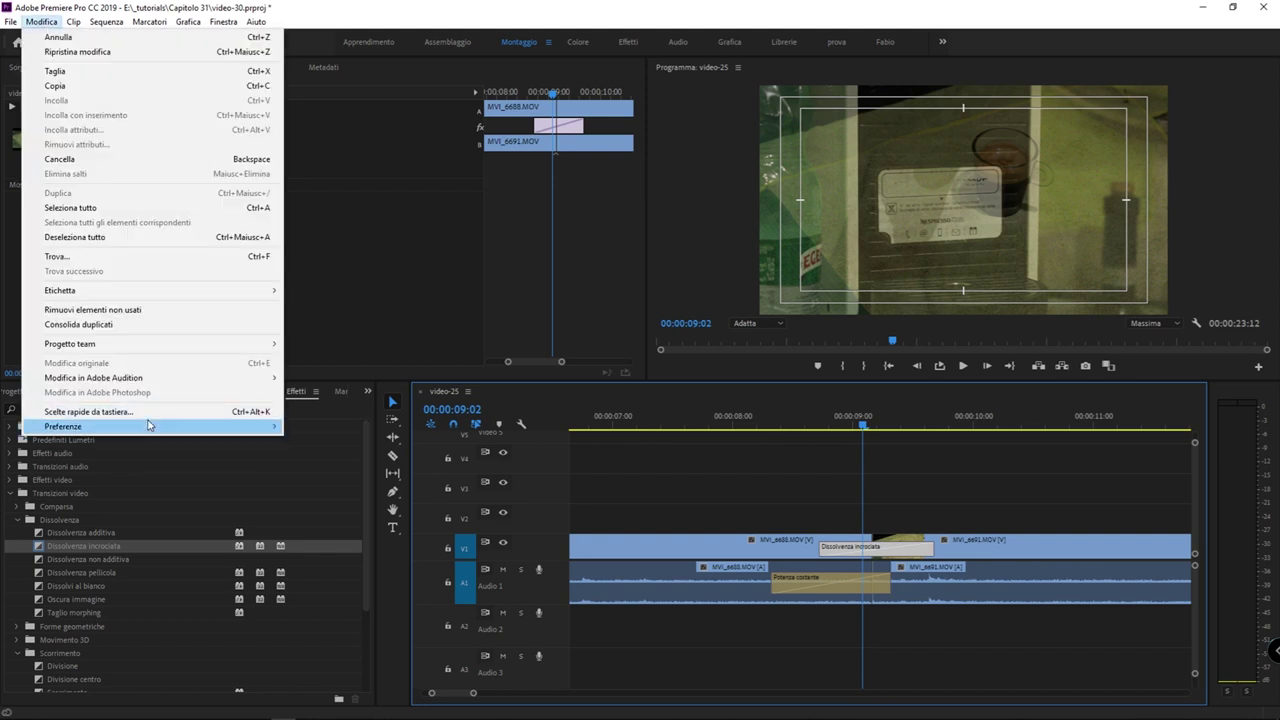
mouse_move(152, 431)
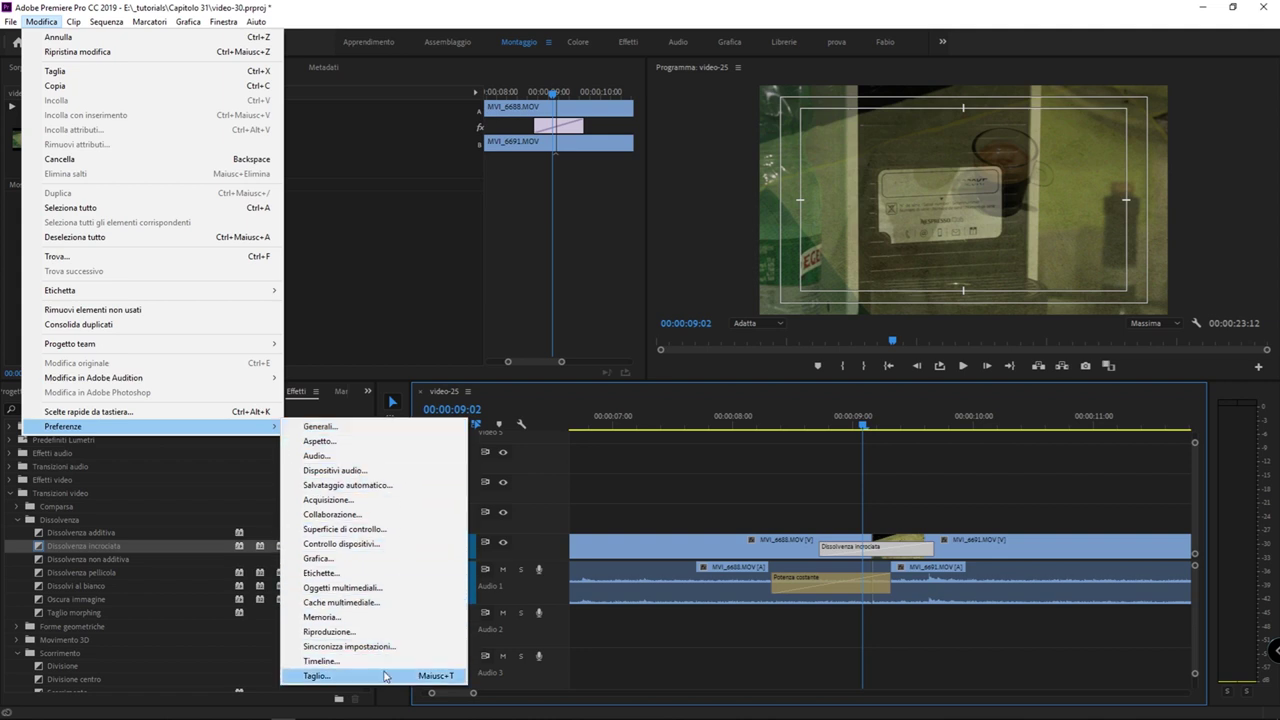
left_click(384, 673)
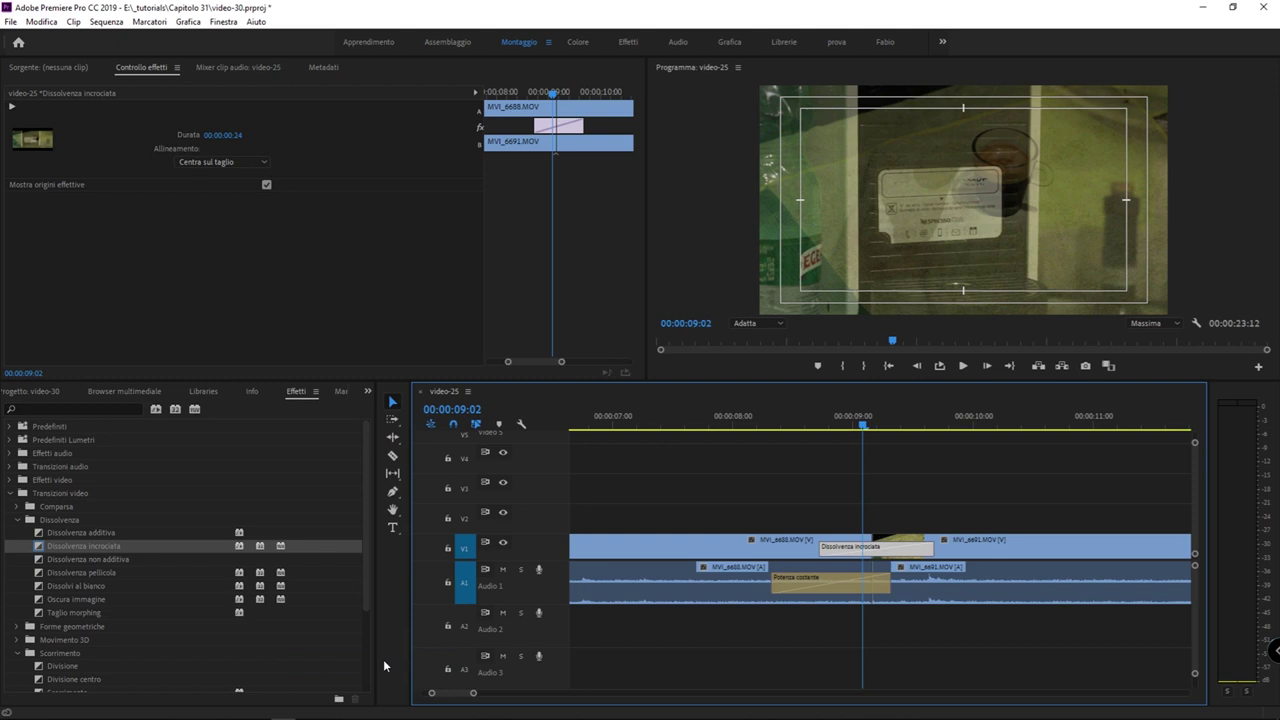
left_click_drag(362, 17, 711, 187)
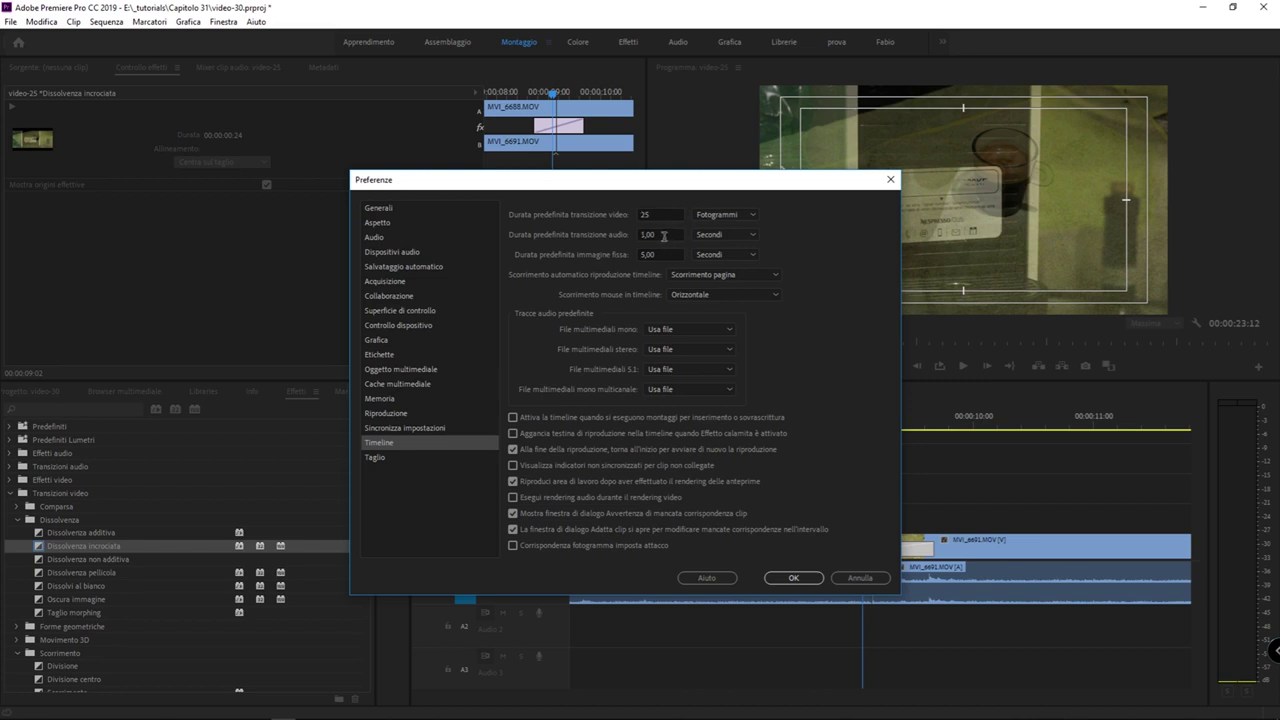
double_click(664, 234)
key("shift+Tab")
key("Tab")
left_click(660, 214)
Cancel Preferences and drag the Dissolvenza incrociata's edge to lengthen it to about 4 seconds
left_click(850, 578)
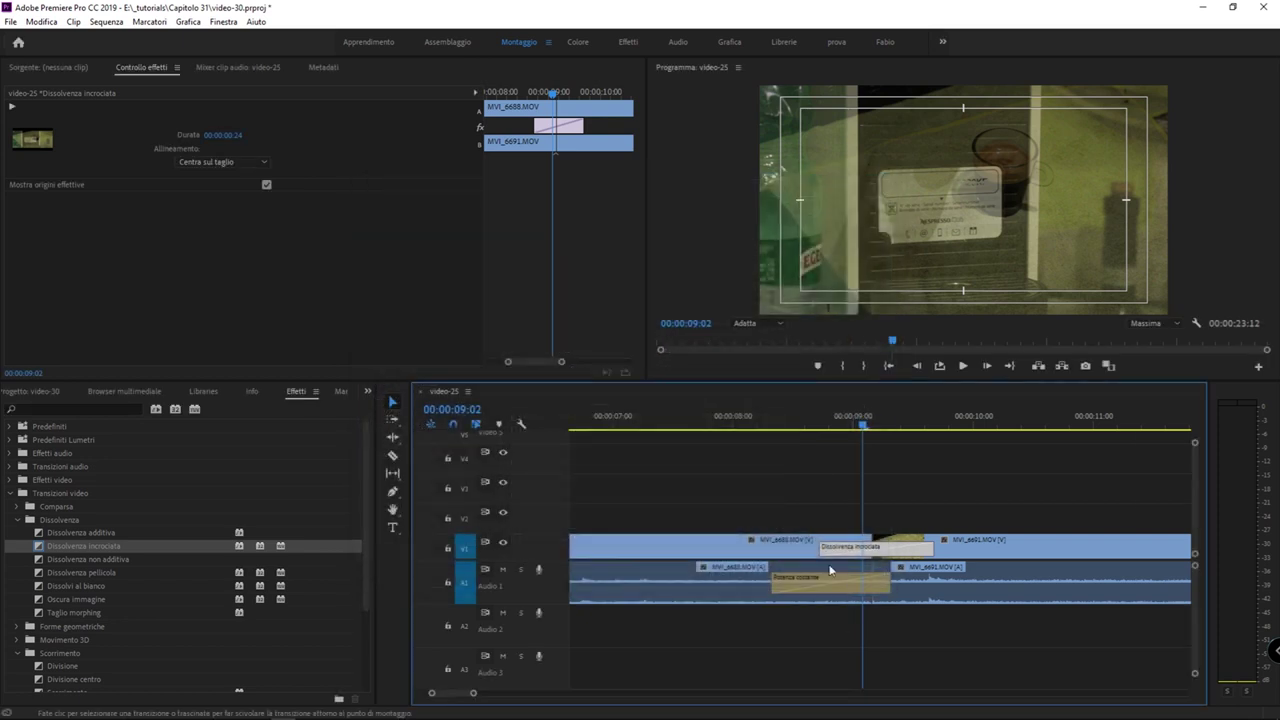
left_click(822, 521)
left_click(853, 553)
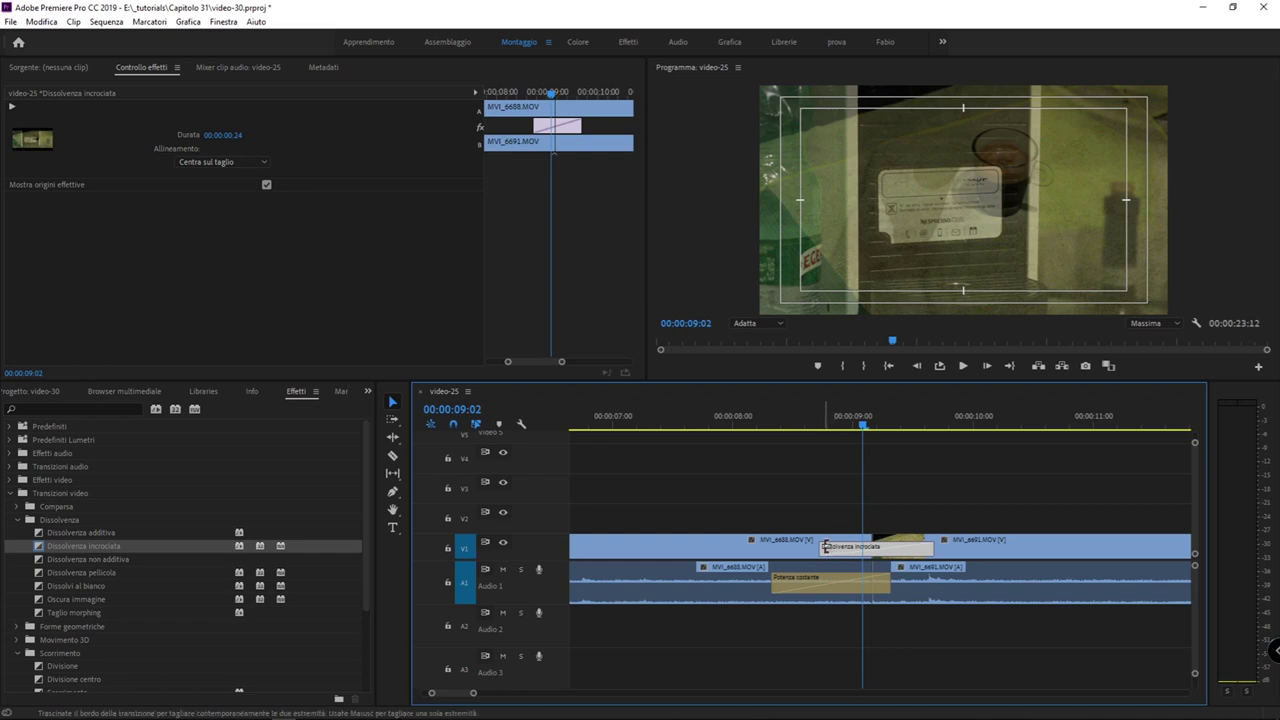
left_click_drag(825, 546, 638, 549)
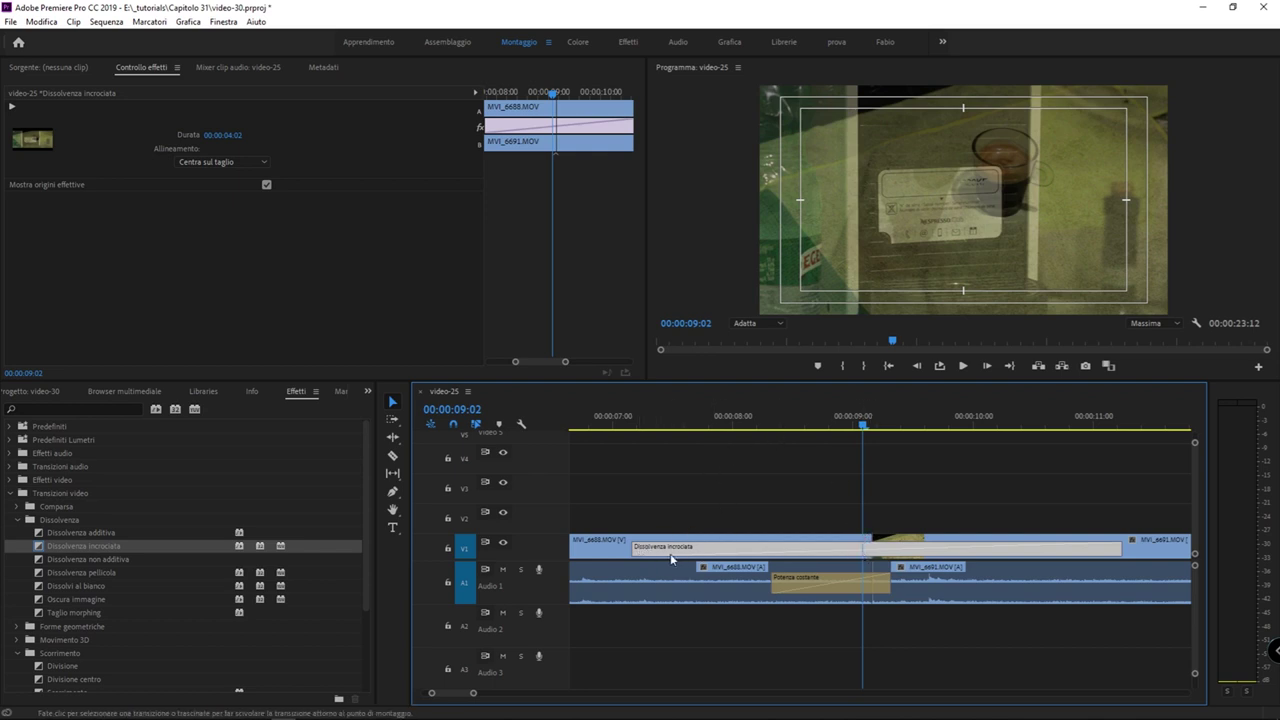
Play the long dissolve from before the cut, then trim it back to 8 frames
left_click(623, 440)
key("space")
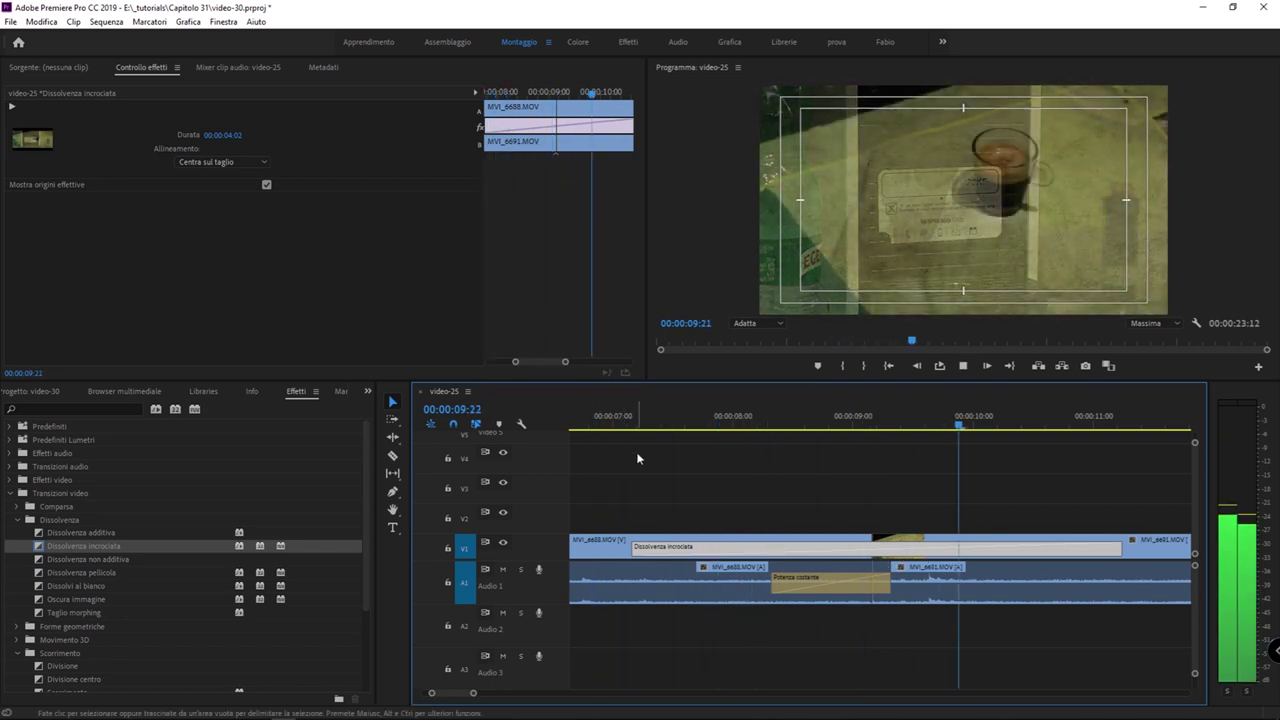
key("space")
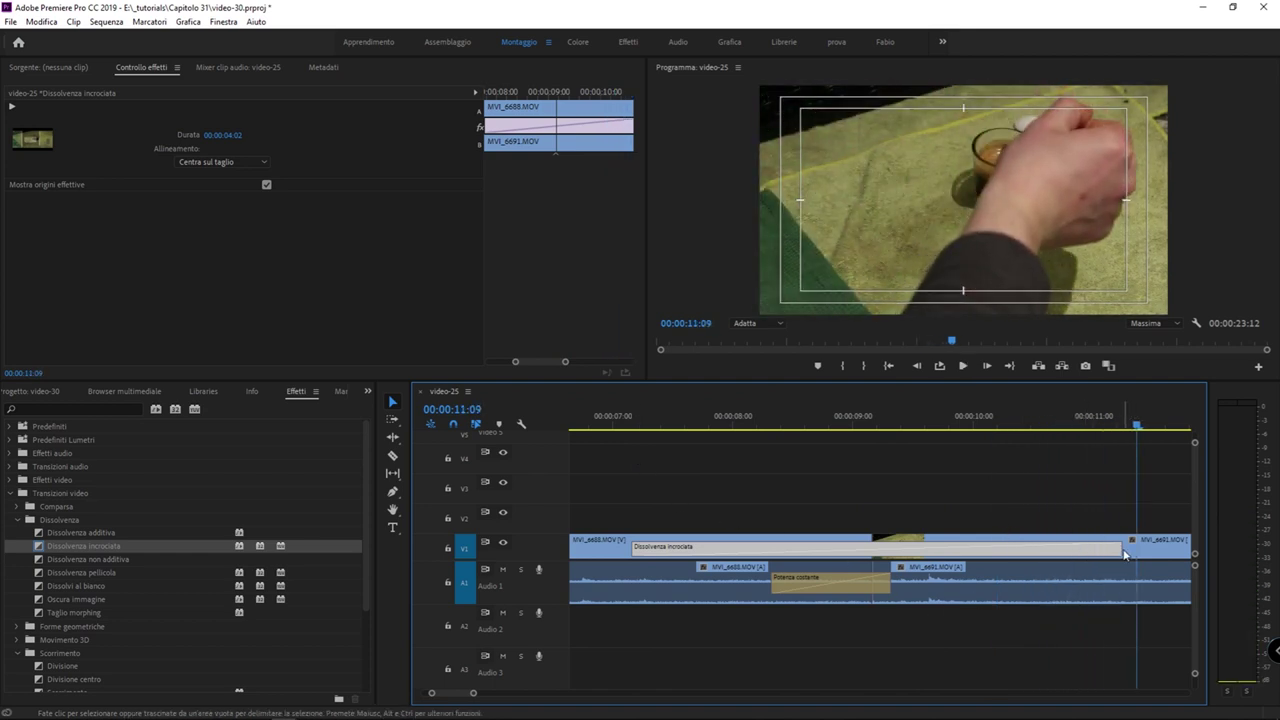
left_click_drag(1124, 553, 888, 558)
left_click(697, 425)
Play the short dissolve, mute A1 and A2, and drag its edge out to 00:00:01:15
key("space")
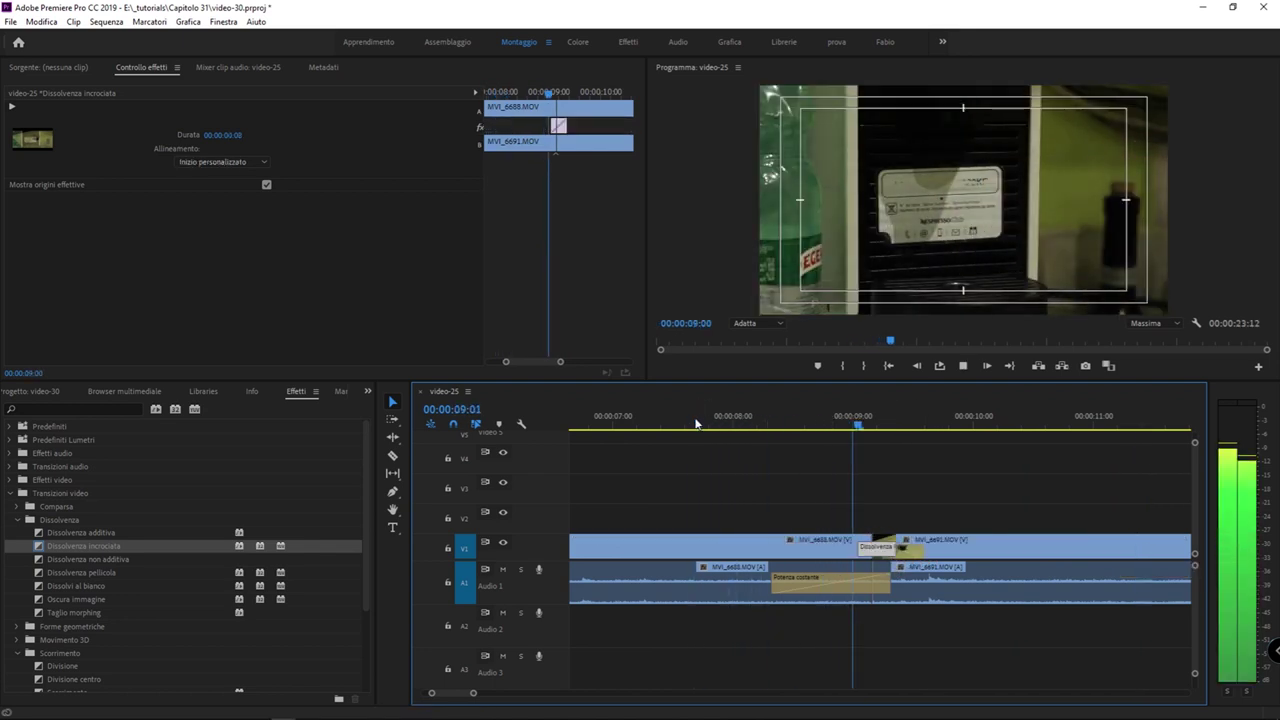
key("space")
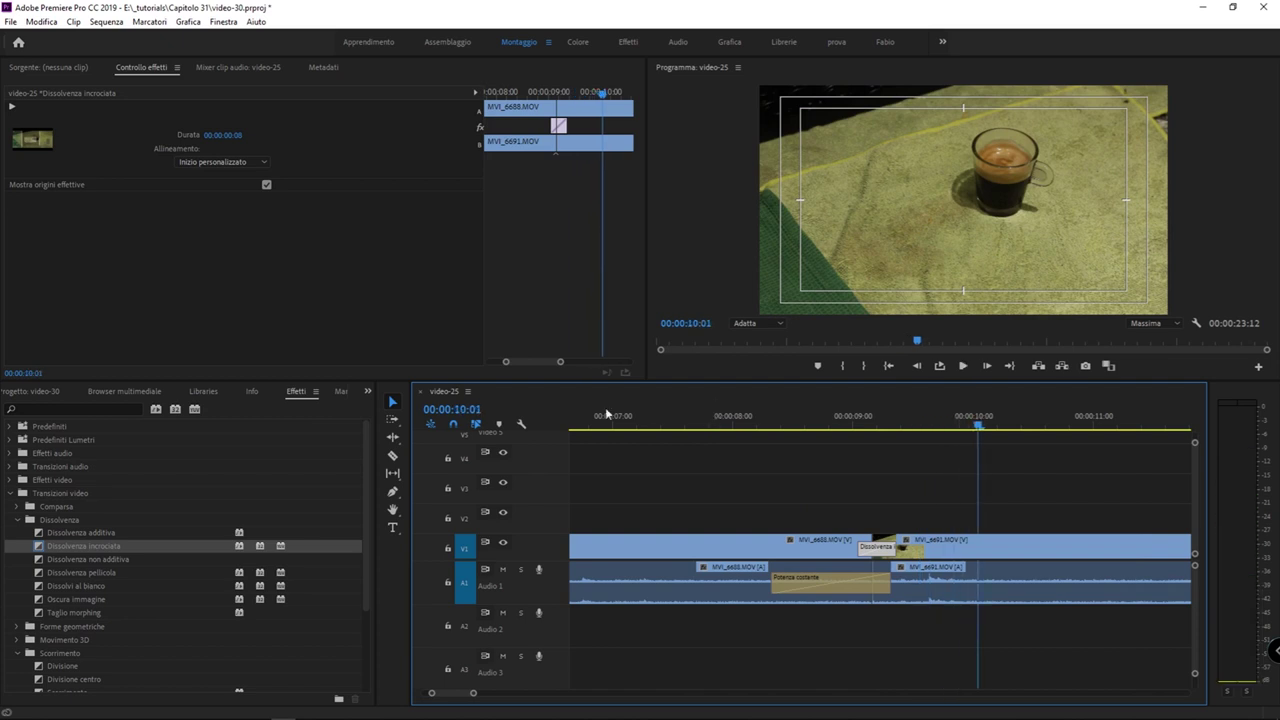
left_click(502, 570)
left_click(503, 612)
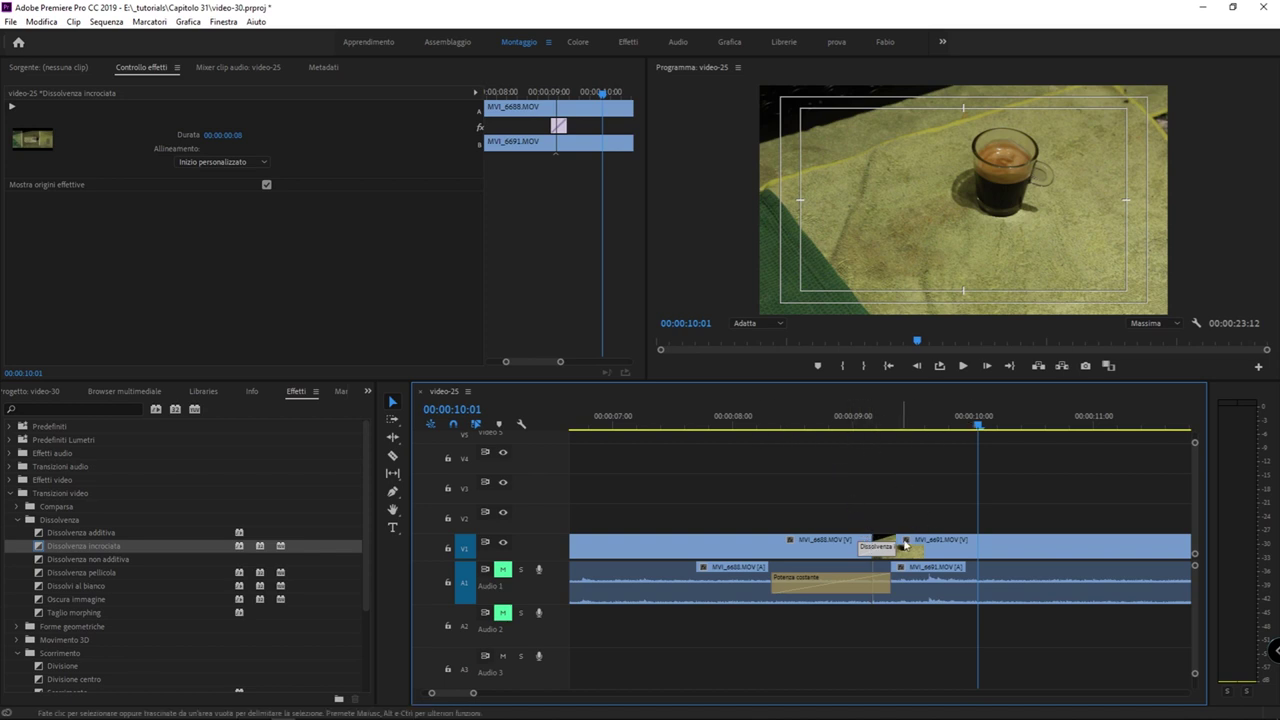
left_click_drag(916, 548, 972, 548)
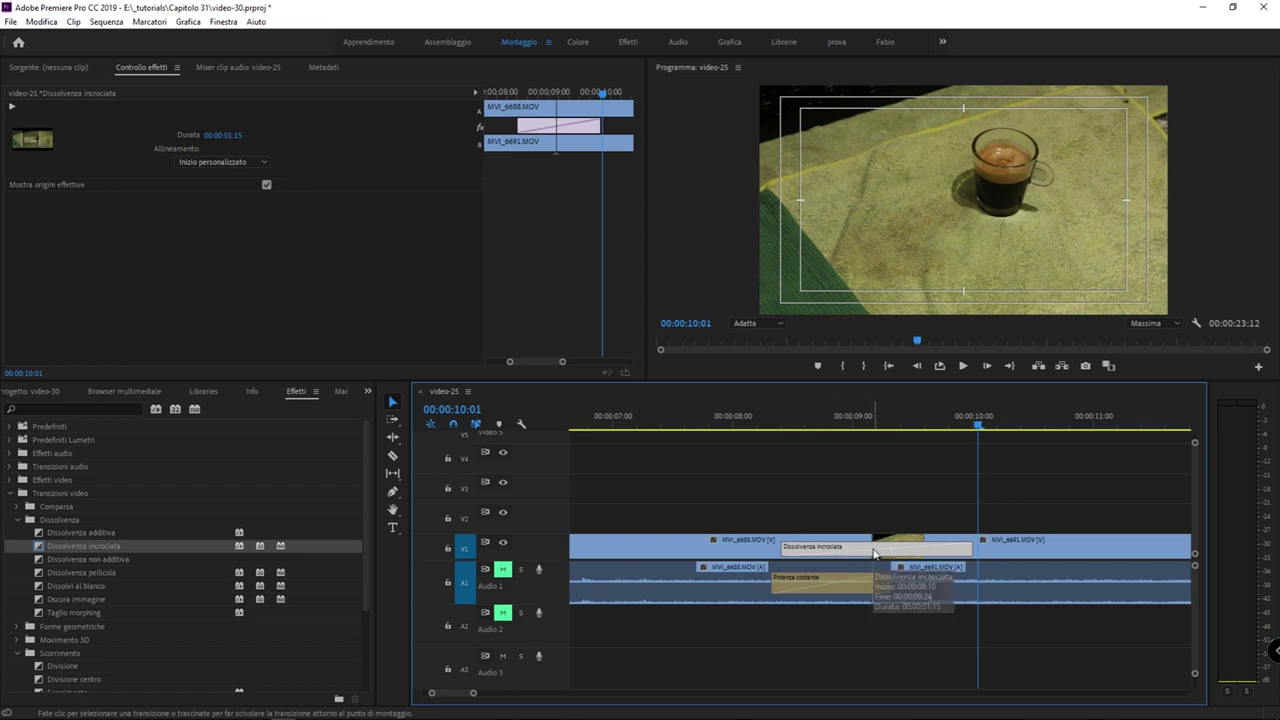
Bring up the transition duration dialog by double-click and by right-click menu, dismissing it both times
double_click(873, 553)
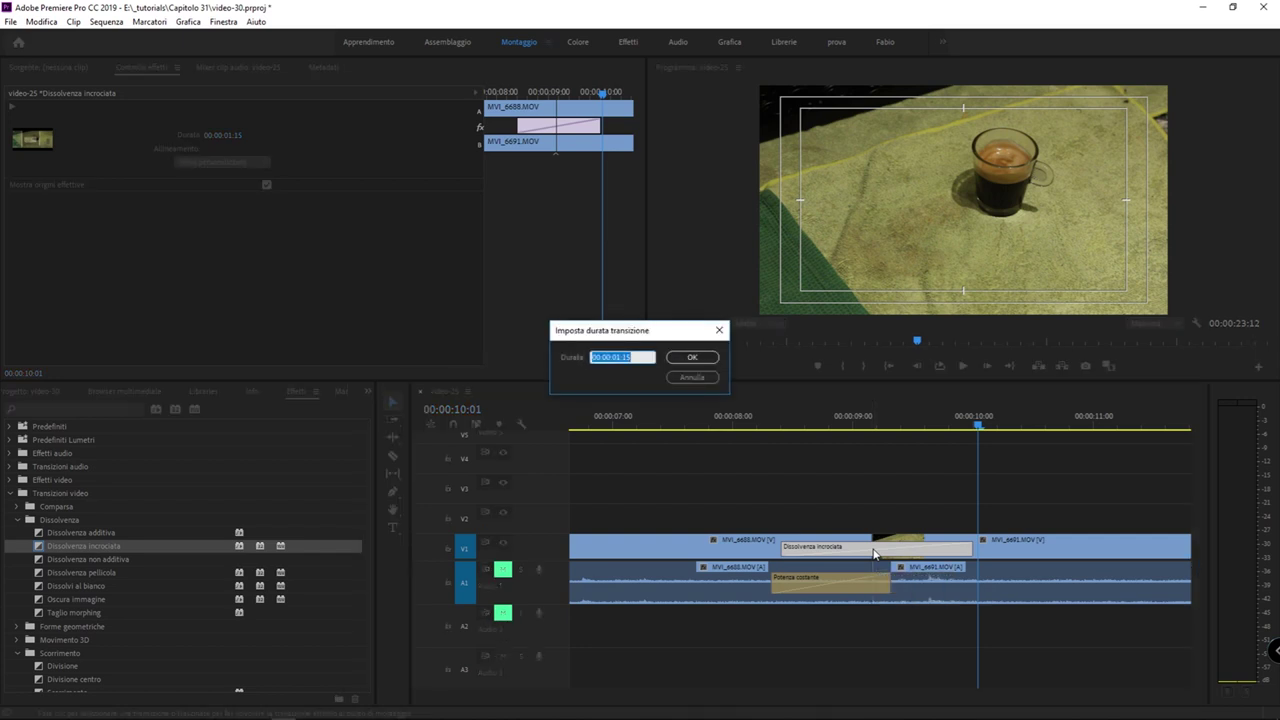
key("Escape")
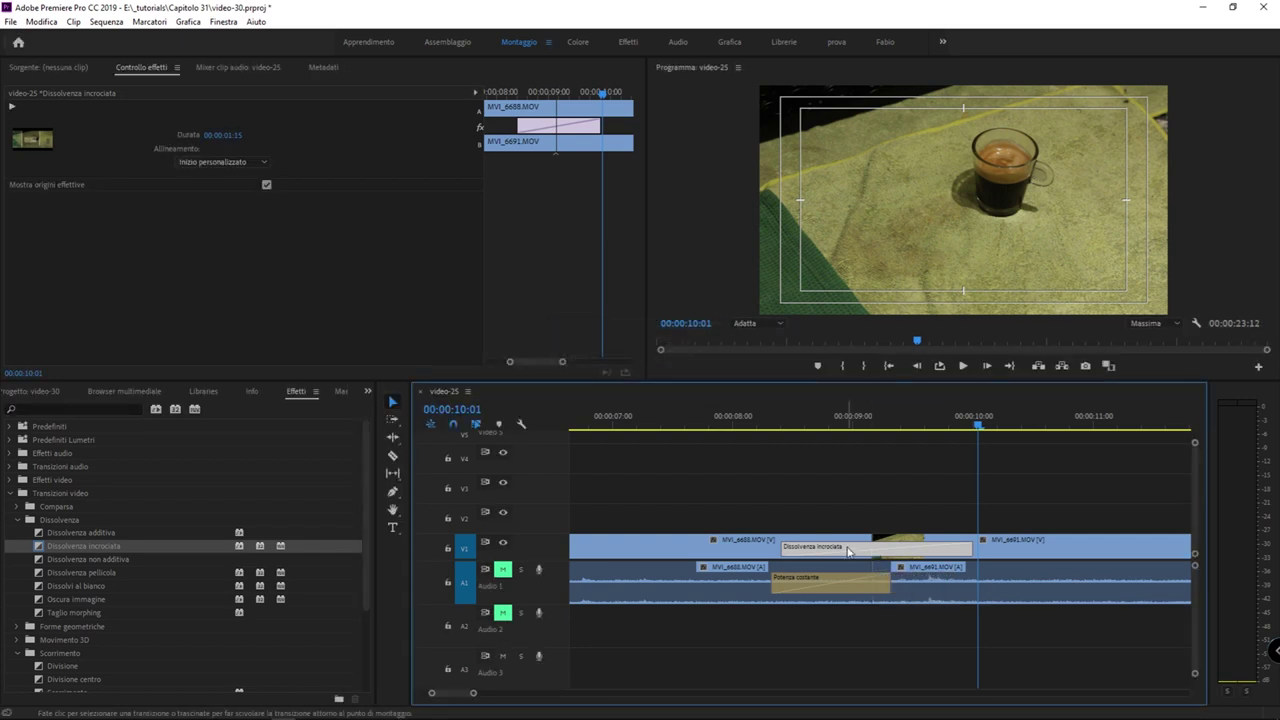
right_click(848, 551)
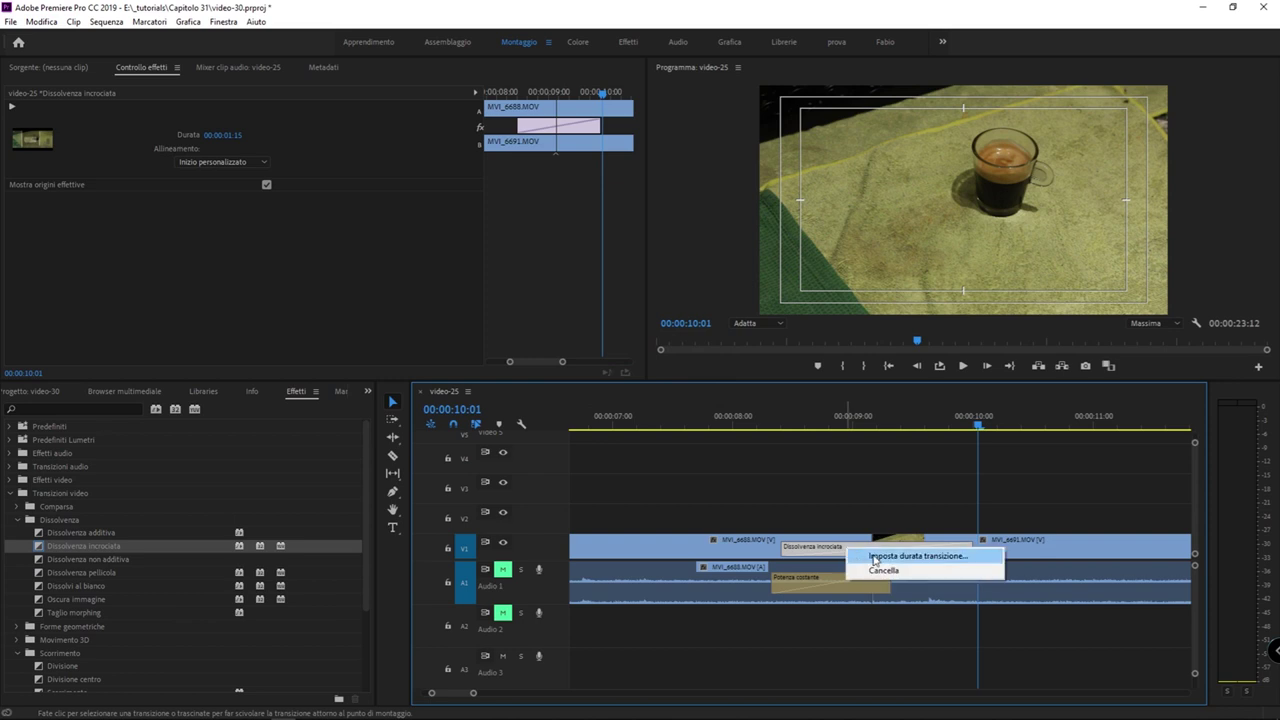
left_click(874, 557)
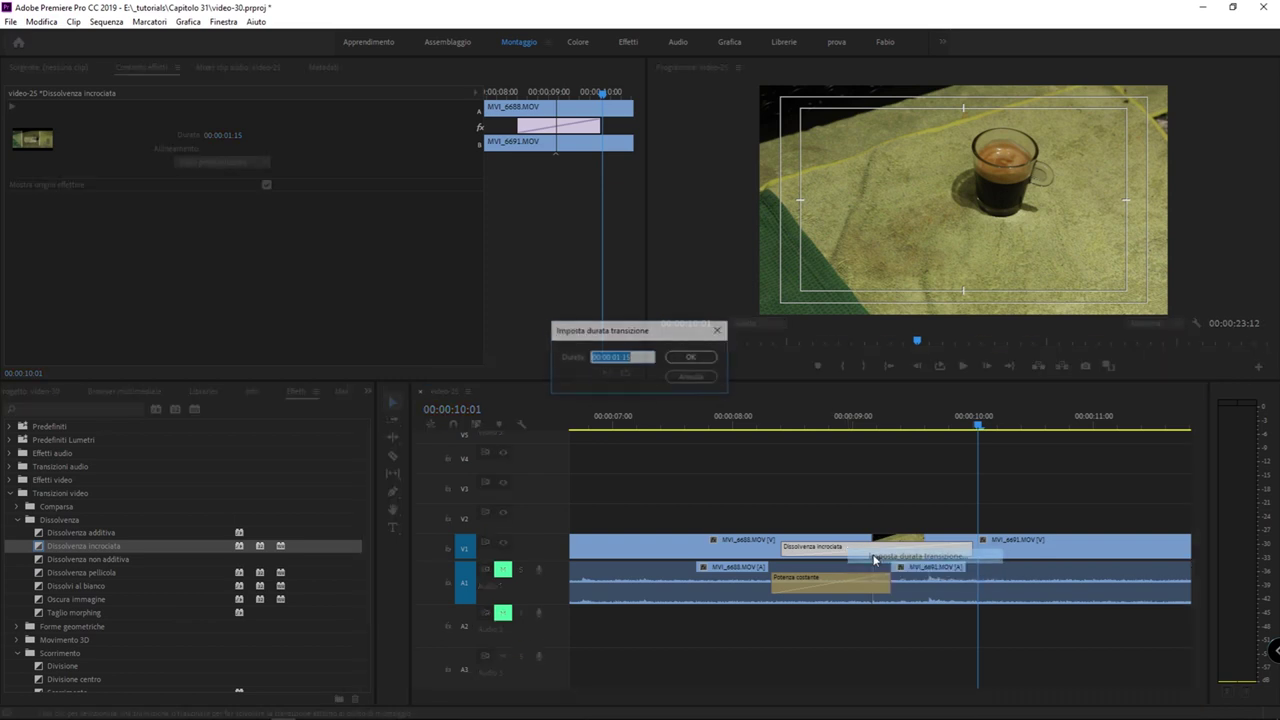
key("Escape")
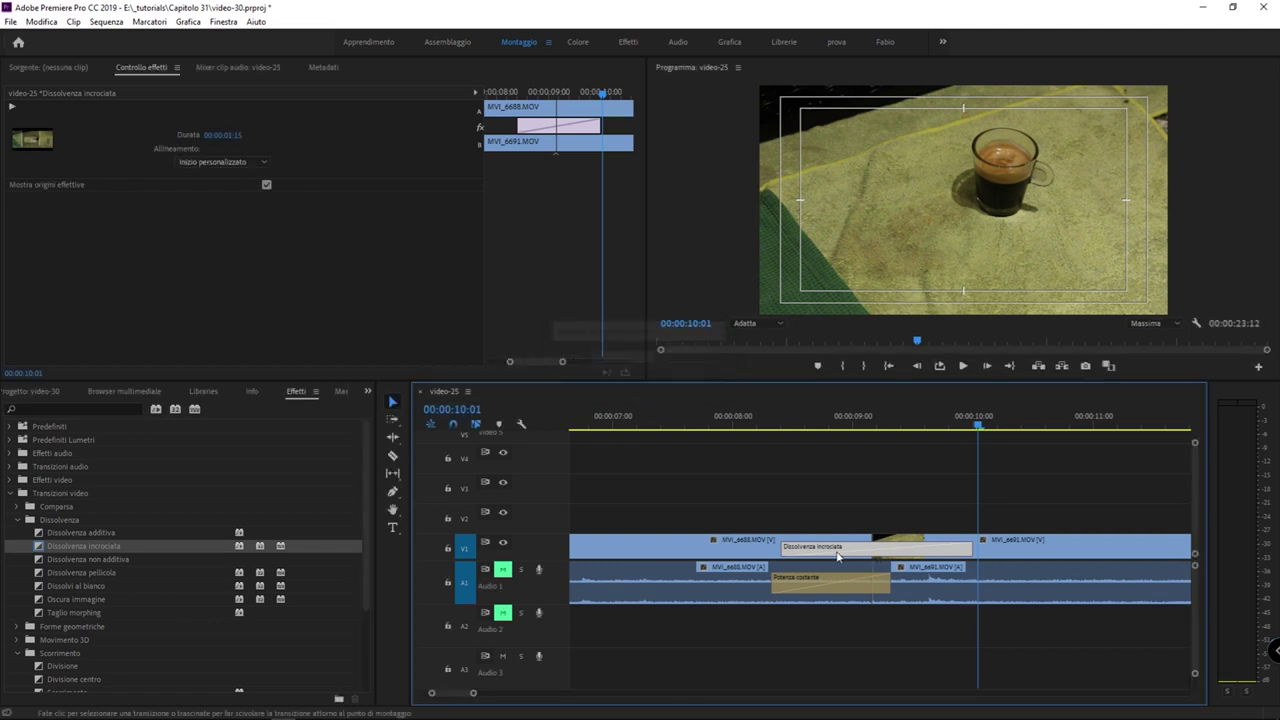
Enter 00:00:04:00 as the Dissolvenza incrociata duration and confirm
double_click(853, 551)
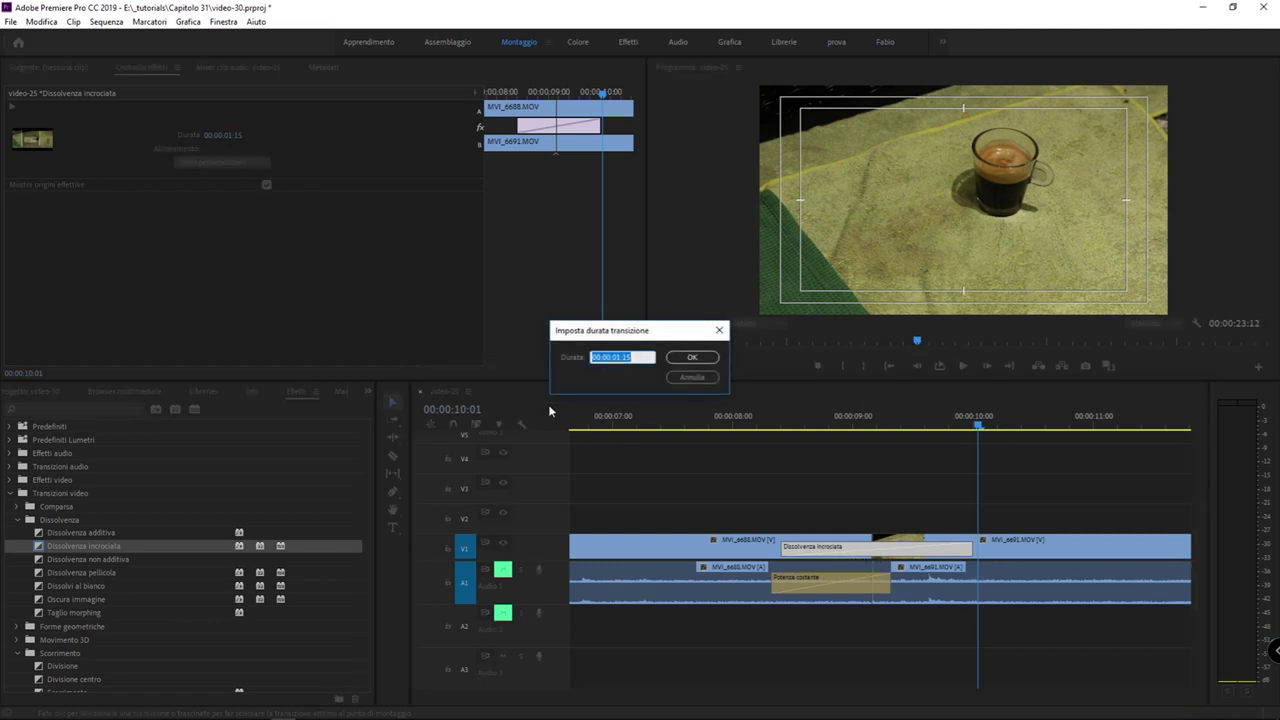
left_click_drag(632, 334, 626, 281)
left_click(636, 303)
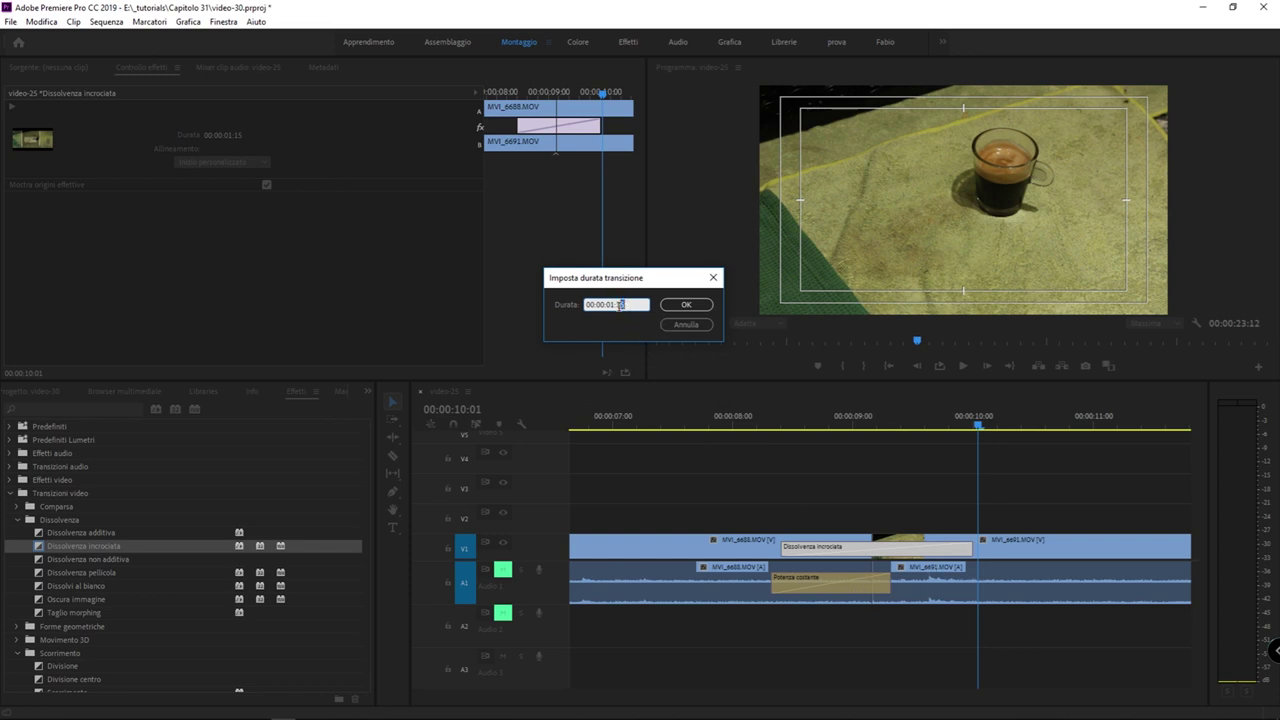
double_click(619, 305)
left_click_drag(619, 307, 617, 307)
type("0")
type("4")
left_click(688, 306)
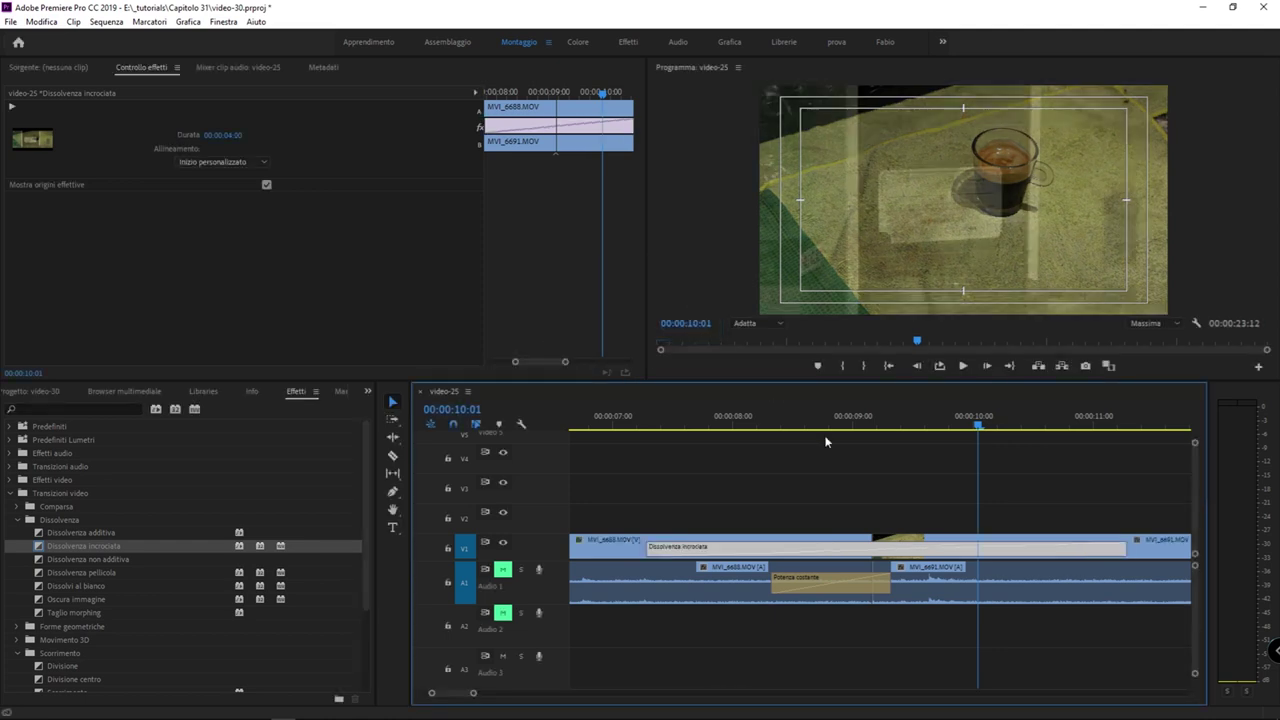
Zoom the timeline out and enter 00:01:04:00 as the dissolve duration, yielding 00:00:17:17
left_click(845, 512)
key("minus")
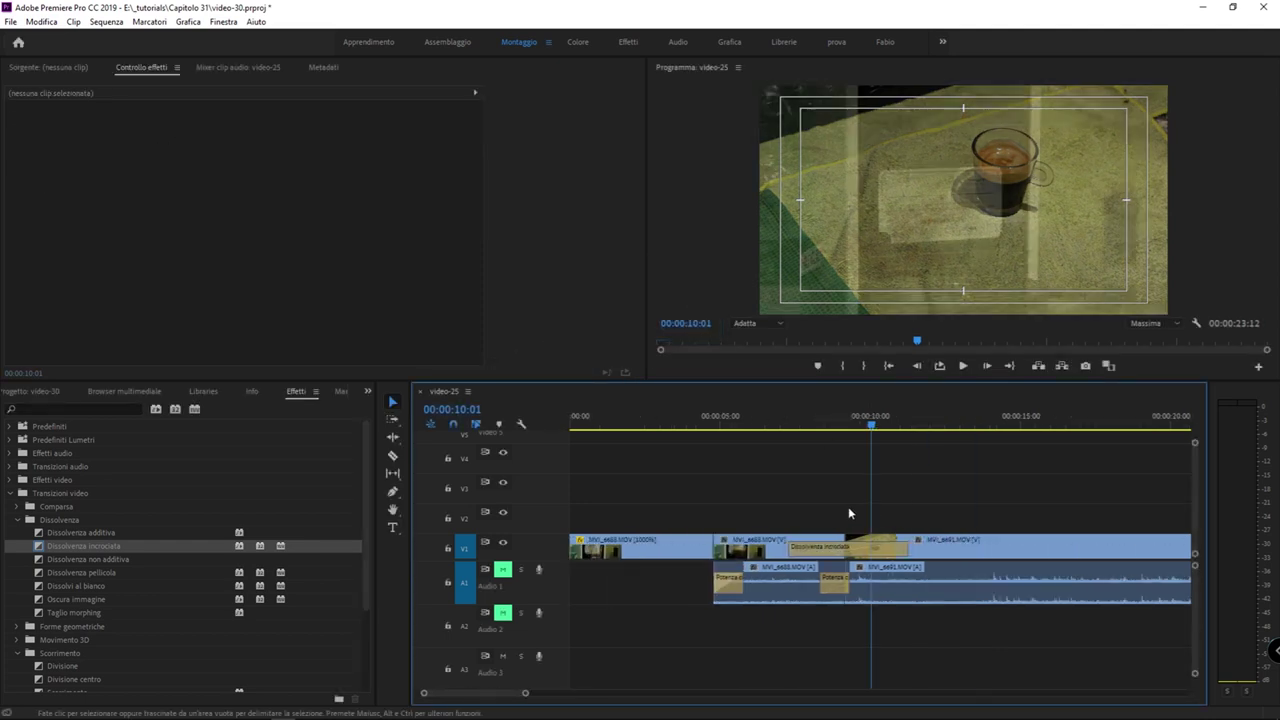
left_click(866, 548)
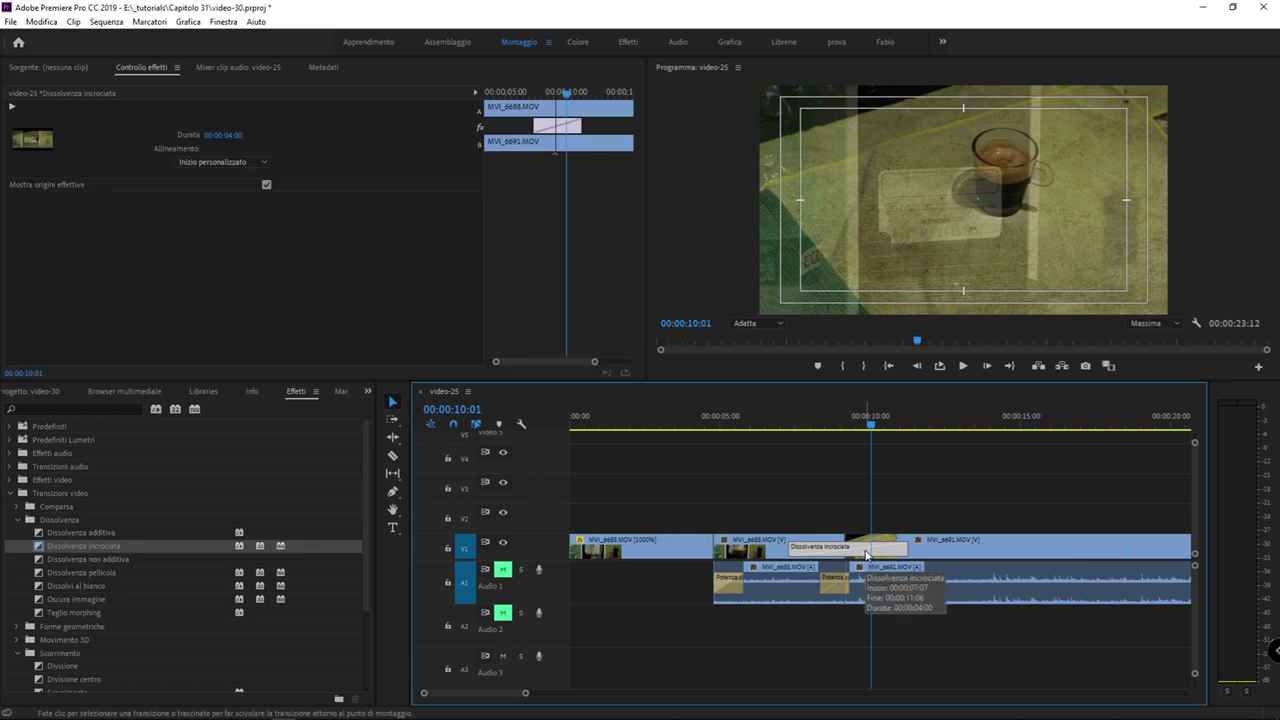
double_click(866, 549)
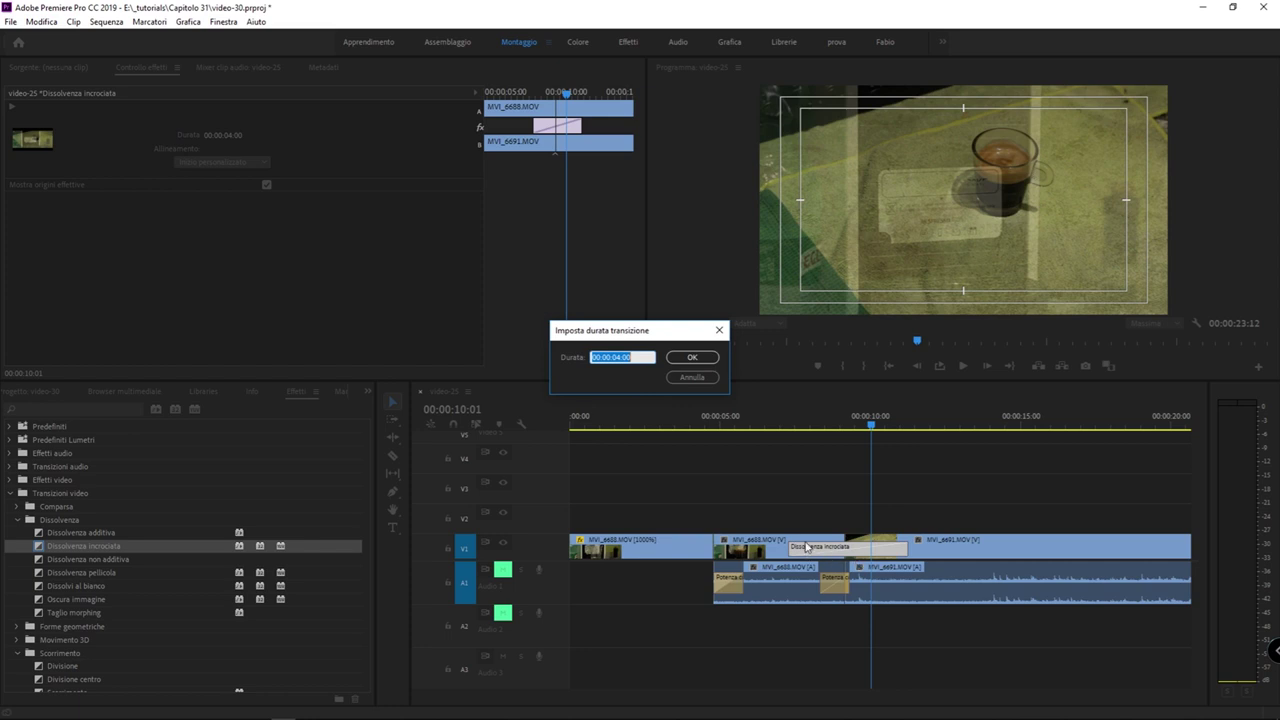
left_click(620, 357)
type("1")
left_click(689, 359)
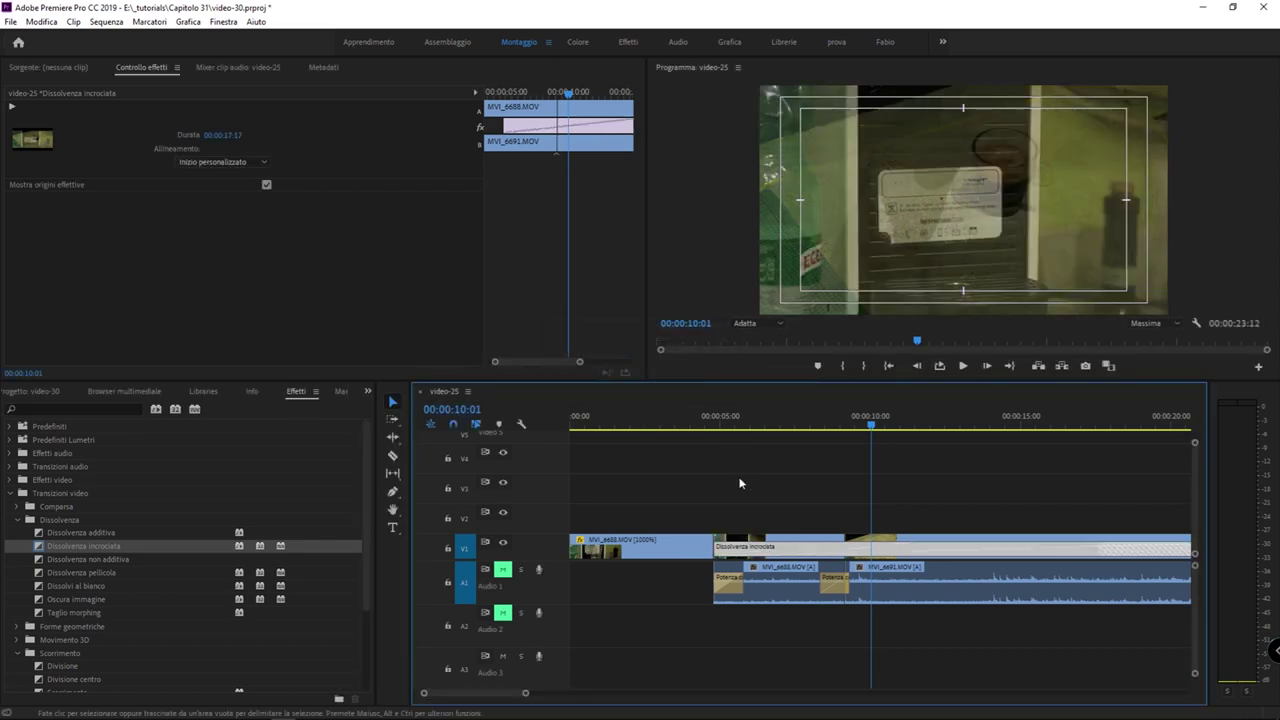
Play the long dissolve from 16:06, then box-select and delete the transition and clips after MVI_6688
key("minus")
key("minus")
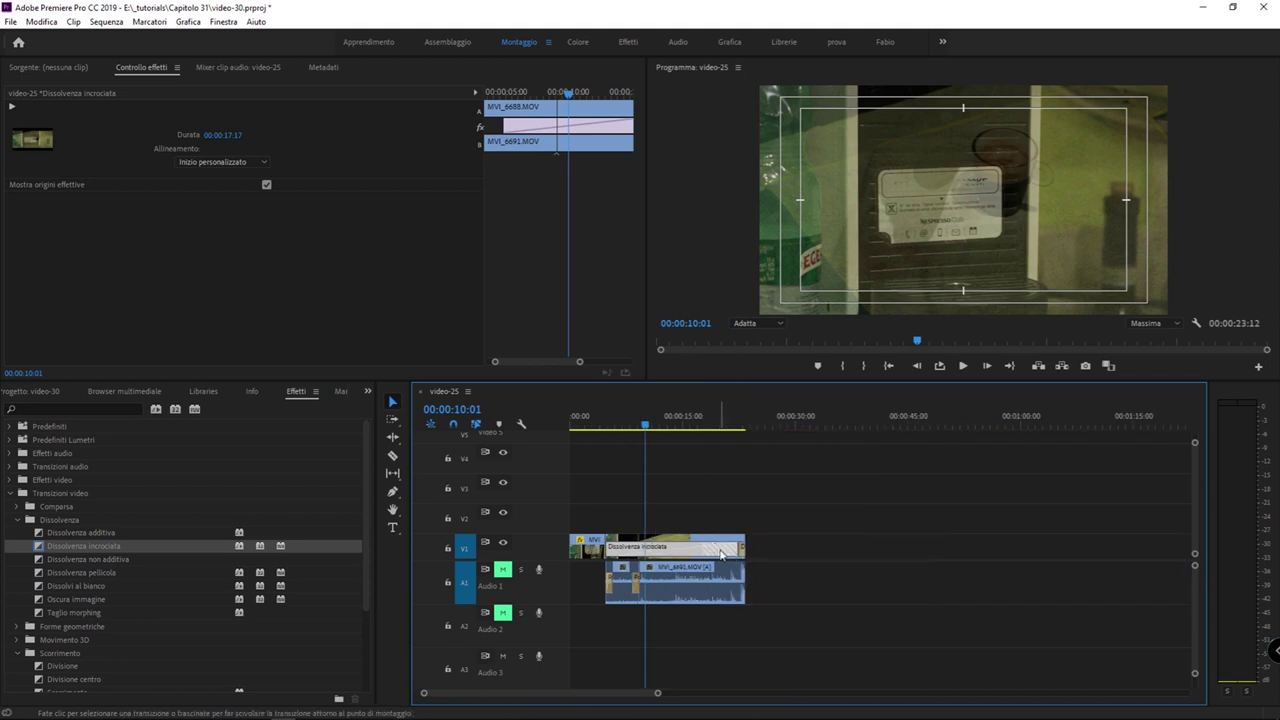
left_click(692, 426)
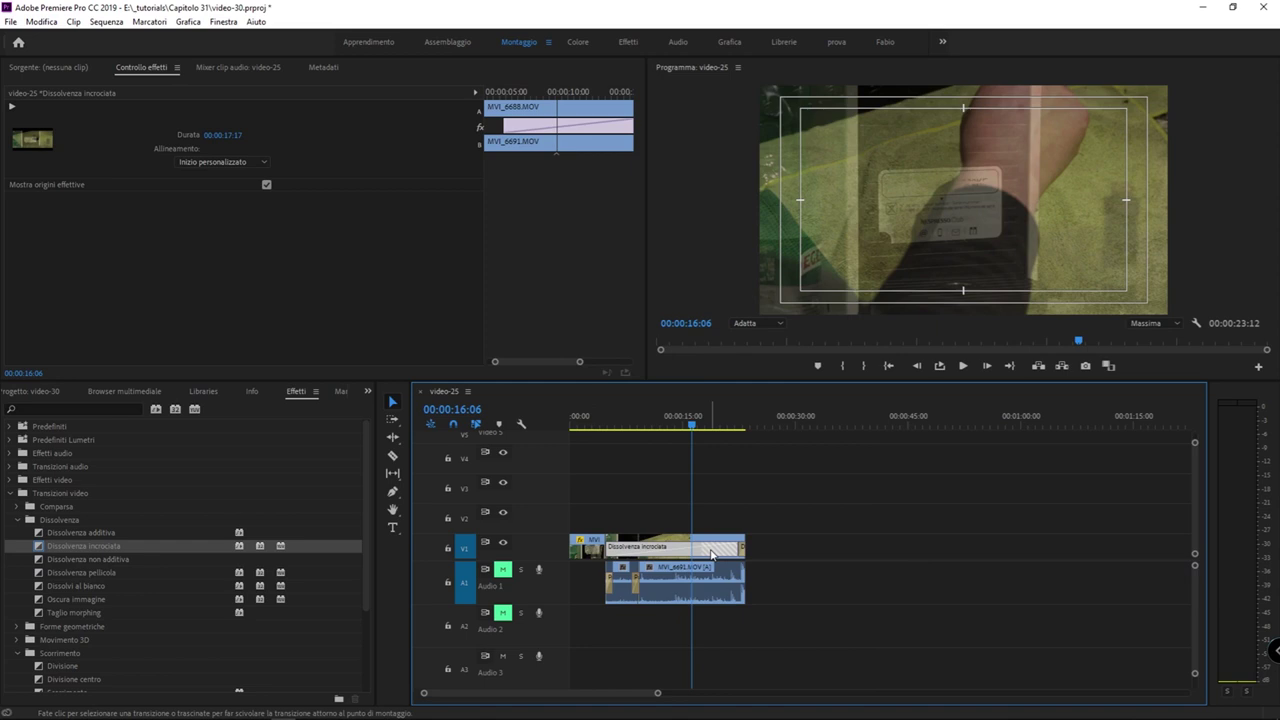
key("equal")
key("equal")
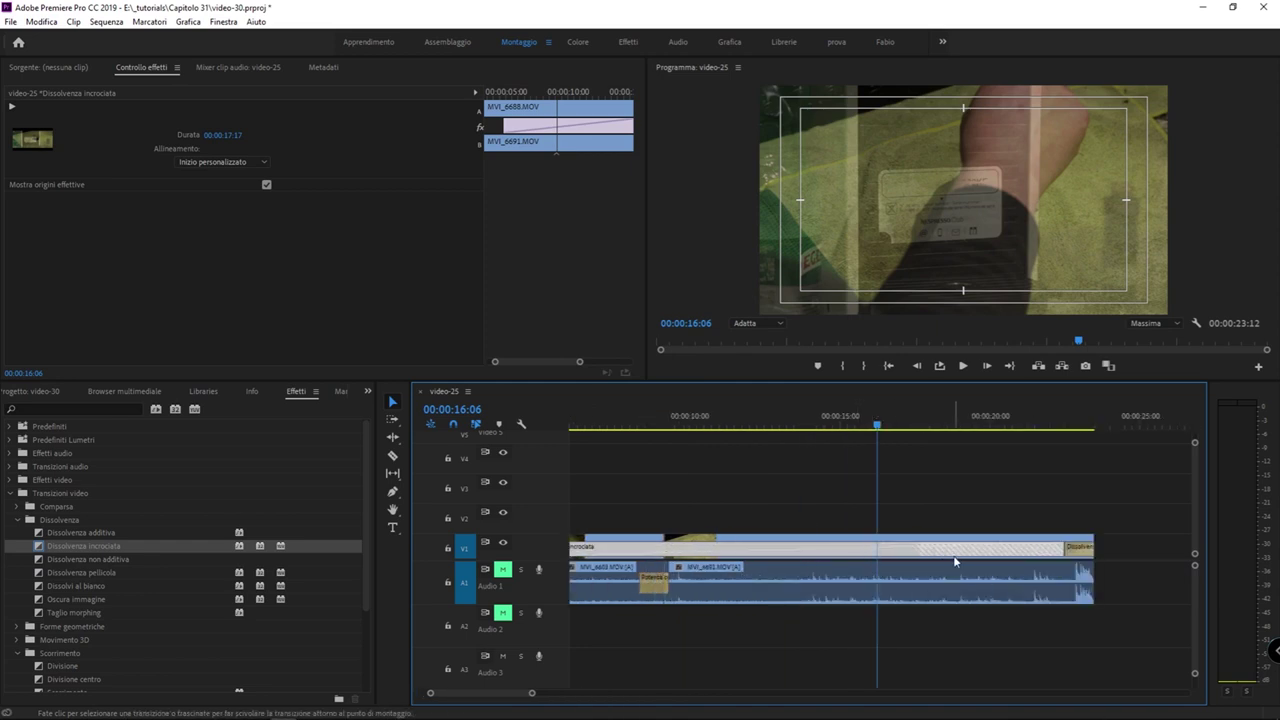
key("minus")
key("space")
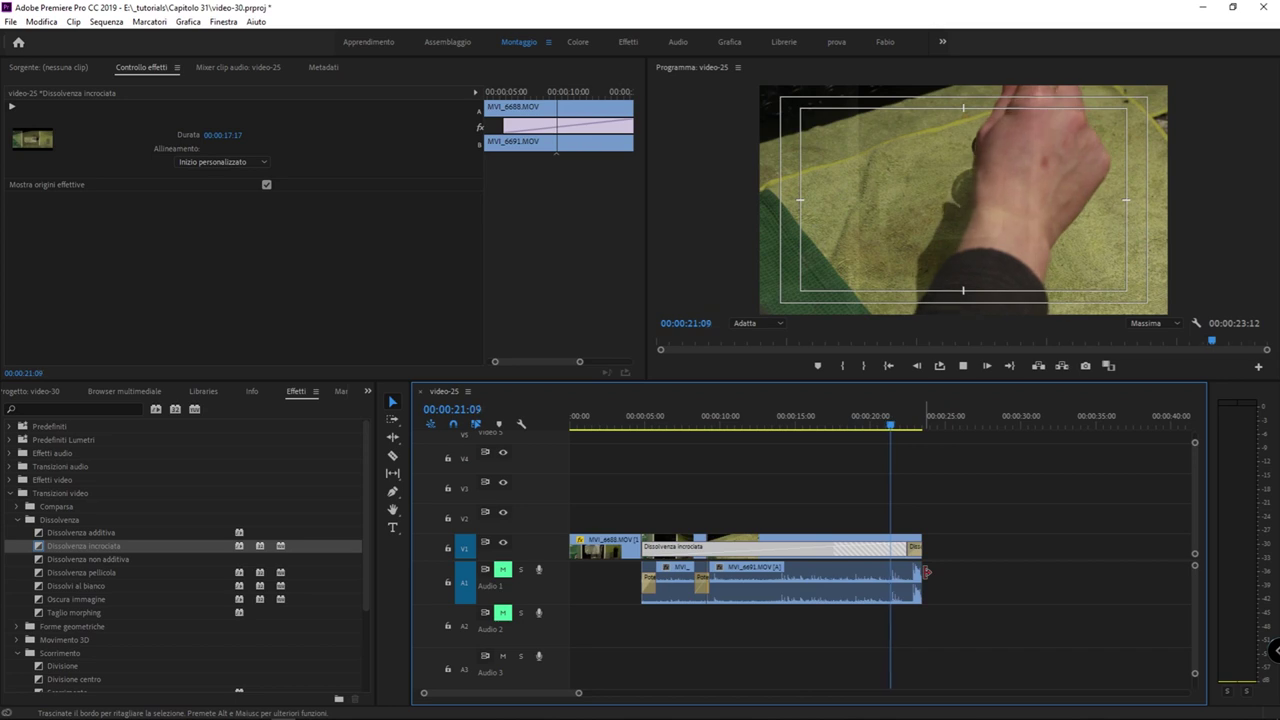
key("space")
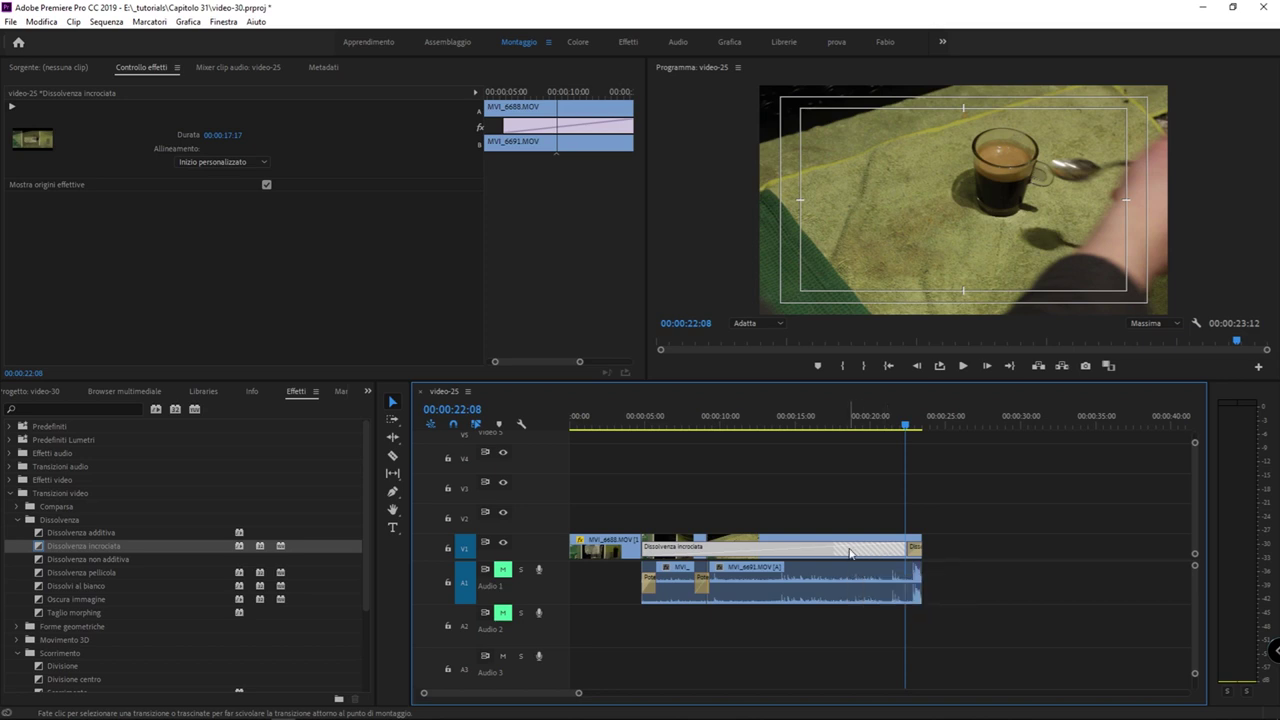
left_click_drag(926, 497, 680, 562)
key("Delete")
Undo the clip deletion, then open the clip in the Source Monitor
left_click(620, 543)
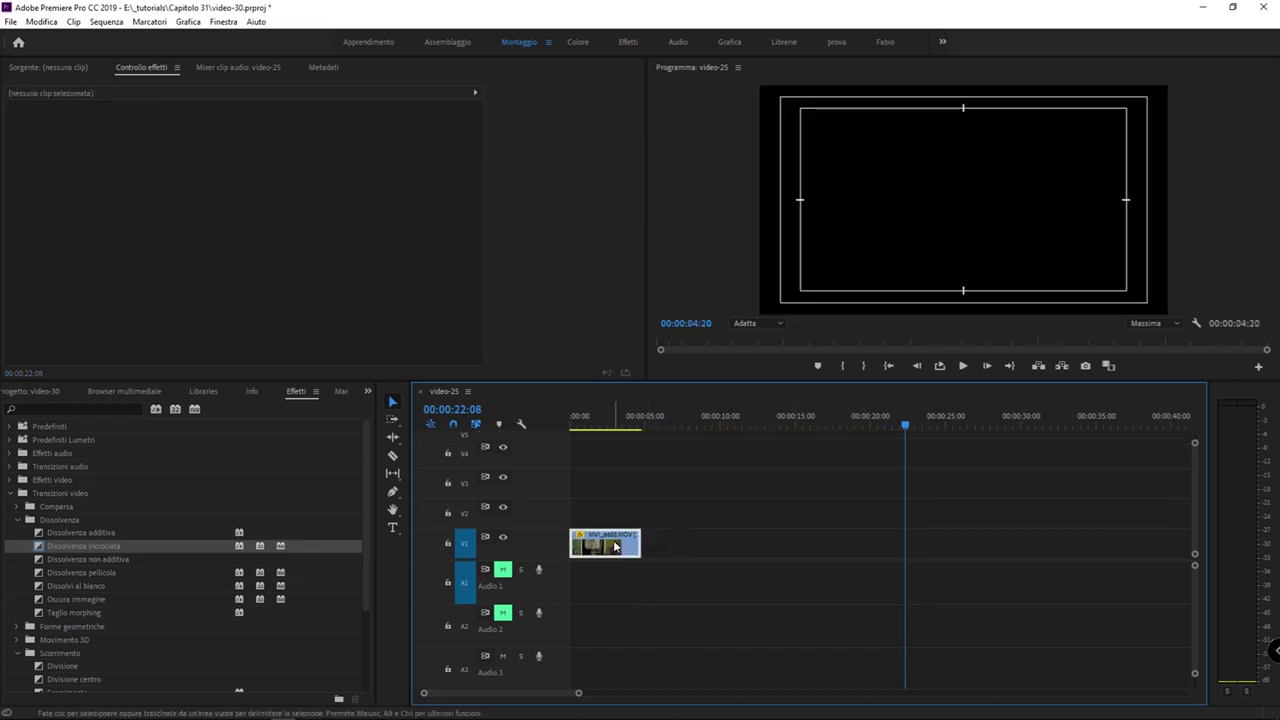
key("ctrl+z")
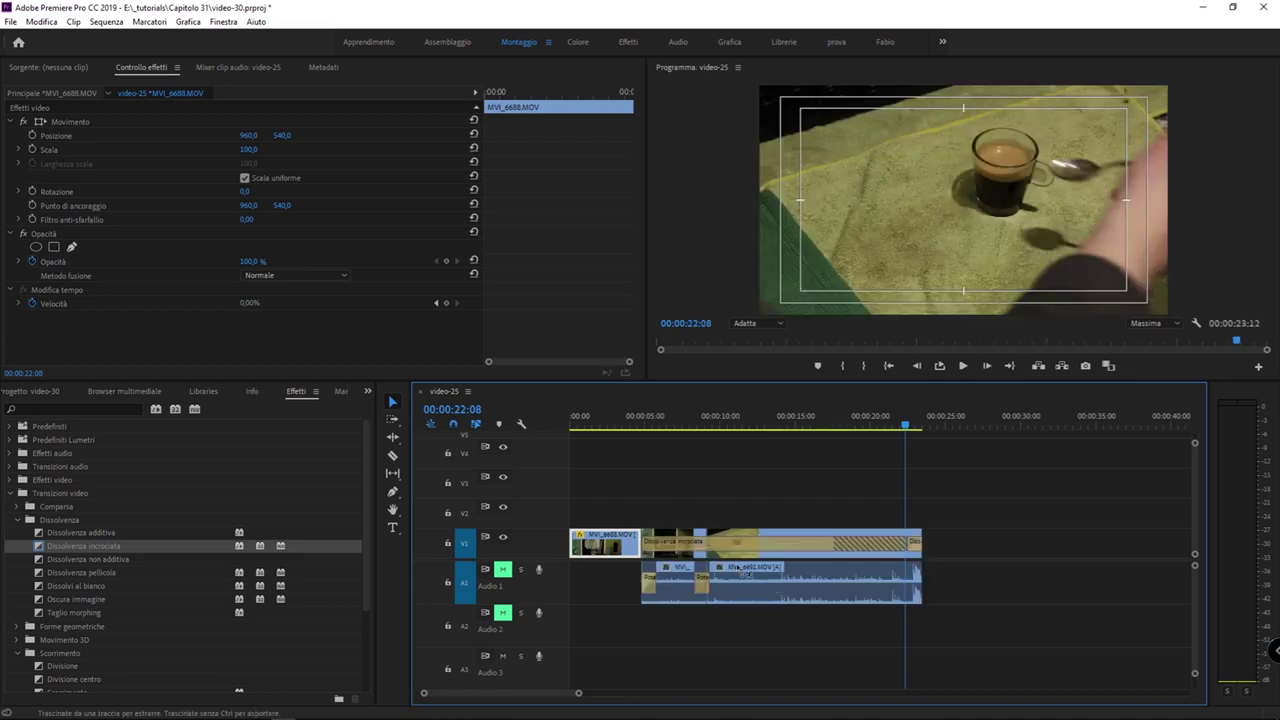
left_click_drag(740, 514, 928, 606)
key("Delete")
double_click(700, 543)
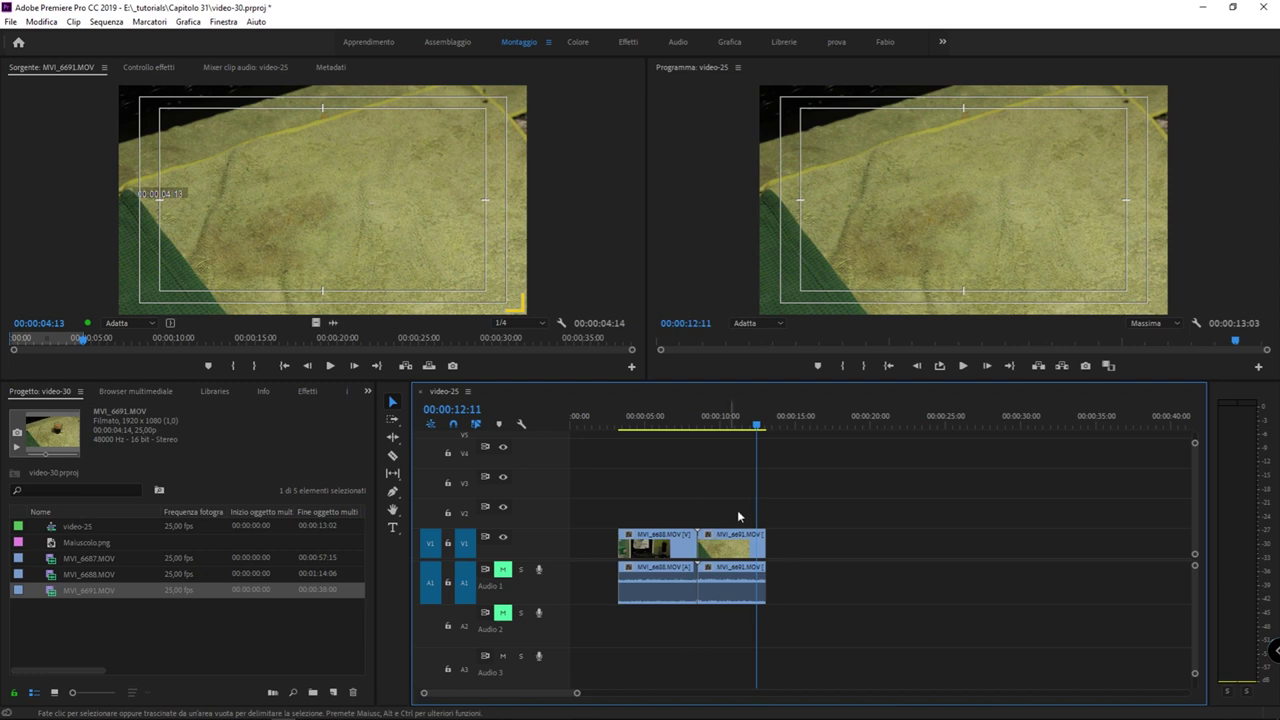
Zoom the timeline in around the cut near 07:21, with the playhead inside MVI_6688
left_click_drag(851, 476, 604, 632)
left_click(689, 410)
key("=")
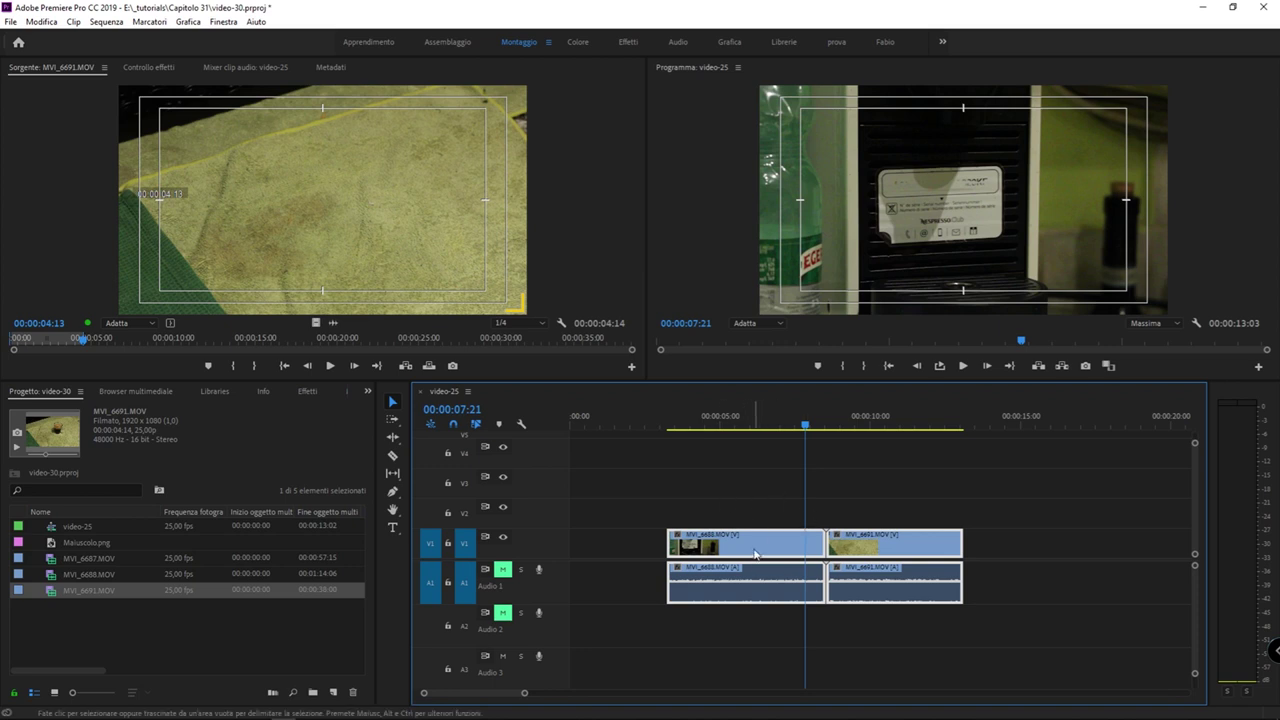
left_click(703, 416)
left_click(746, 416)
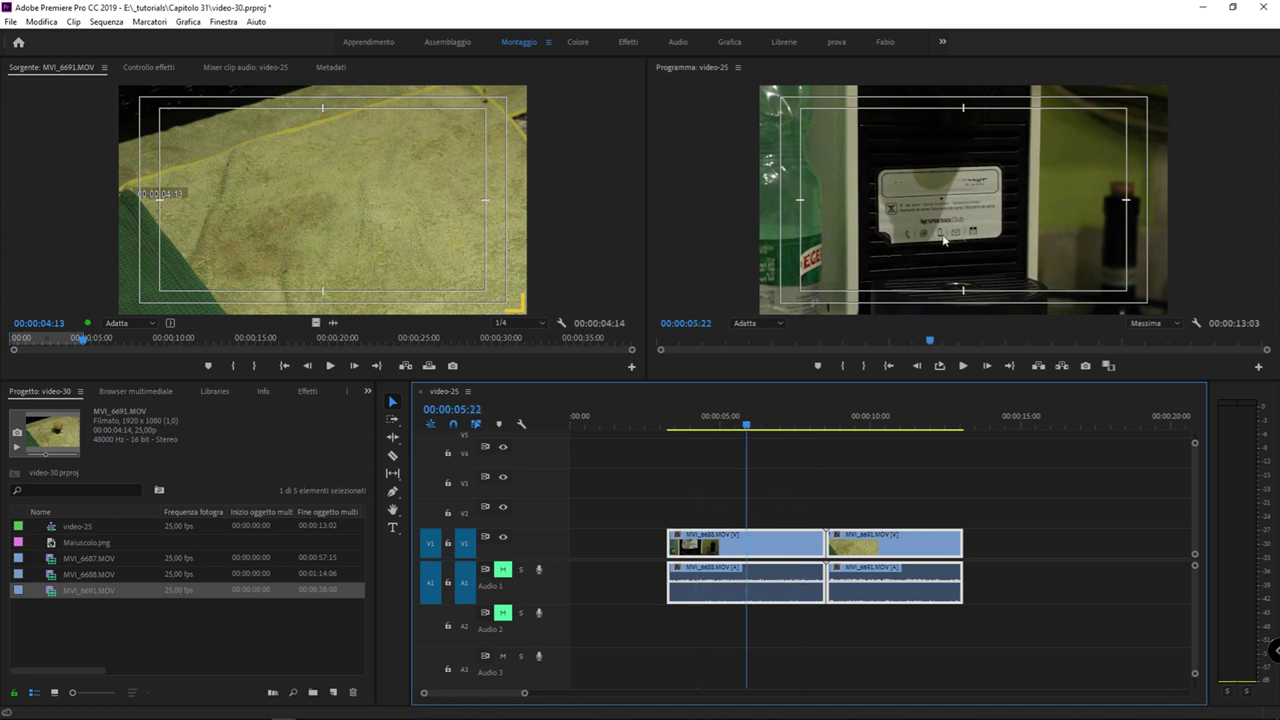
Match-frame MVI_6688 to see its leftover footage, then load MVI_6691 for viewing
double_click(795, 542)
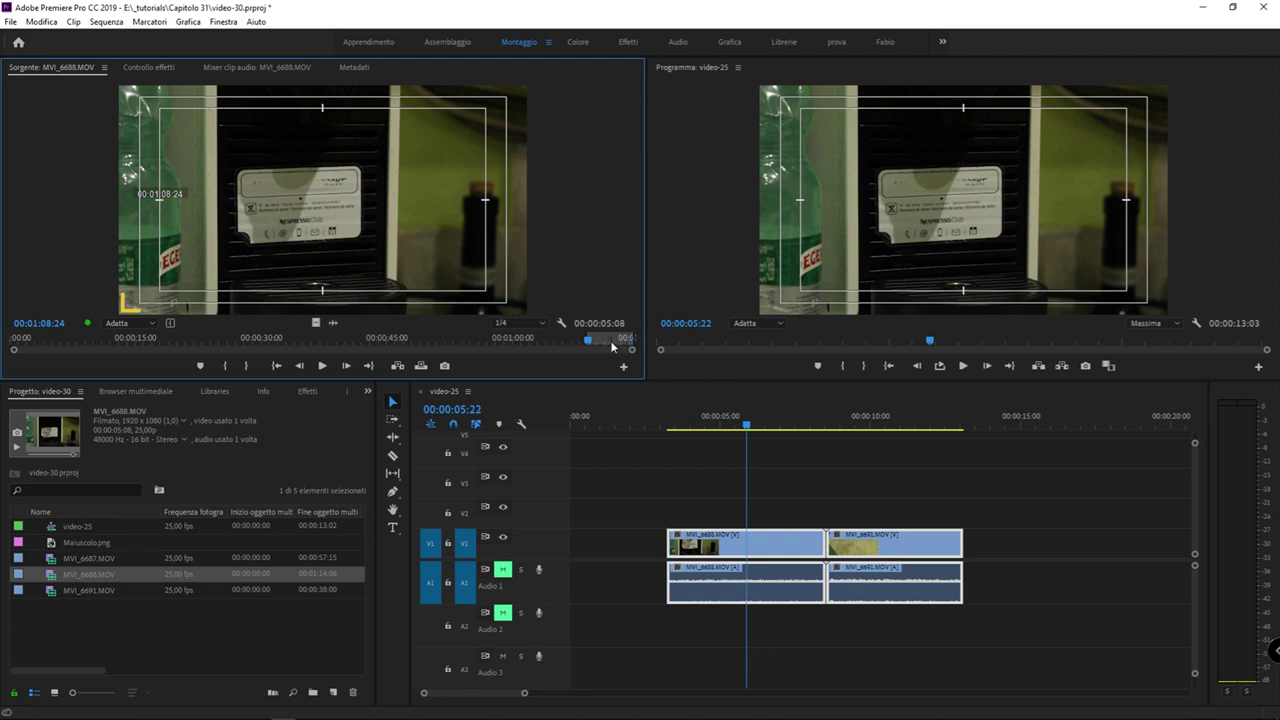
left_click_drag(609, 340, 632, 341)
left_click(788, 637)
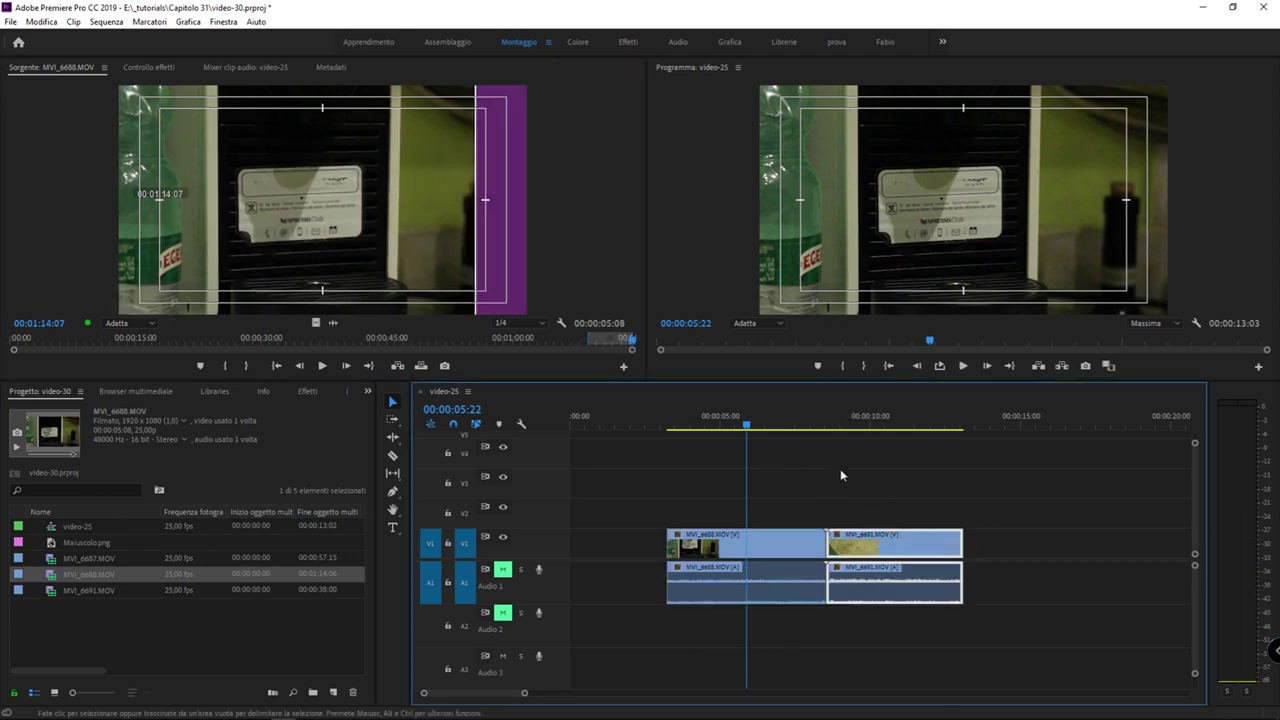
left_click(878, 416)
left_click_drag(871, 416, 893, 416)
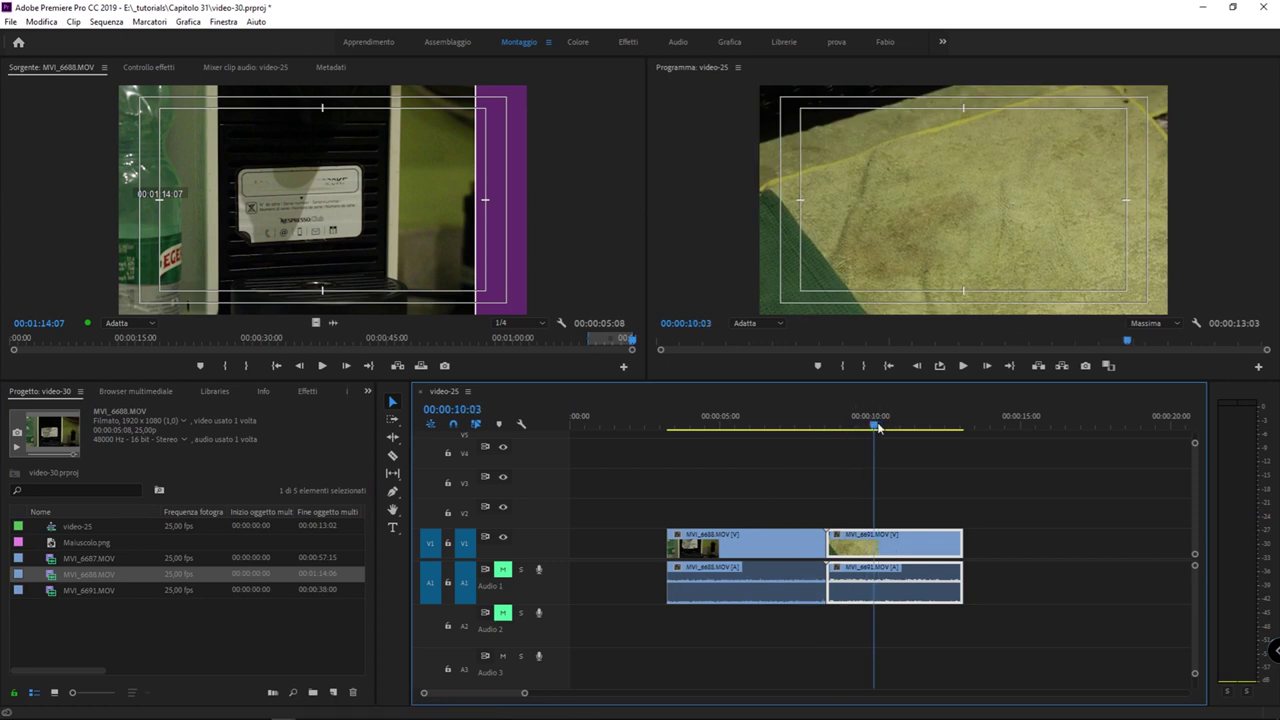
double_click(887, 545)
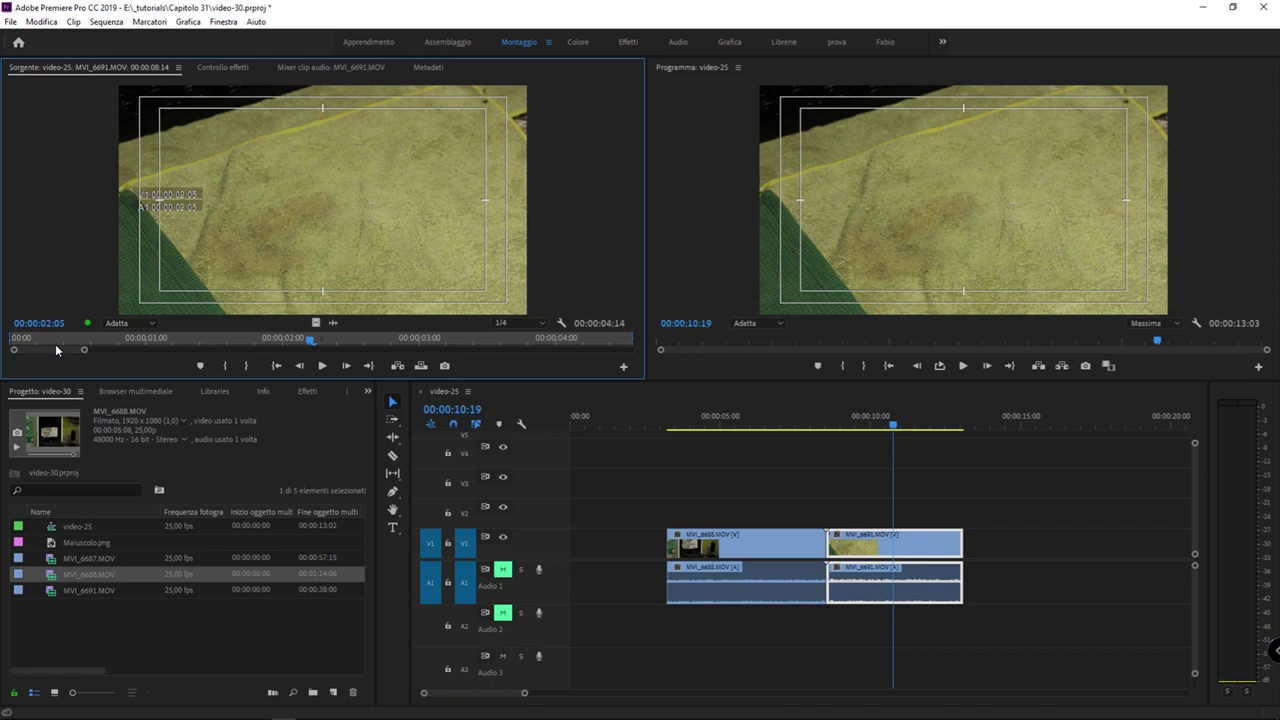
Inspect MVI_6691's full length, then trim the end of MVI_6688
double_click(83, 347)
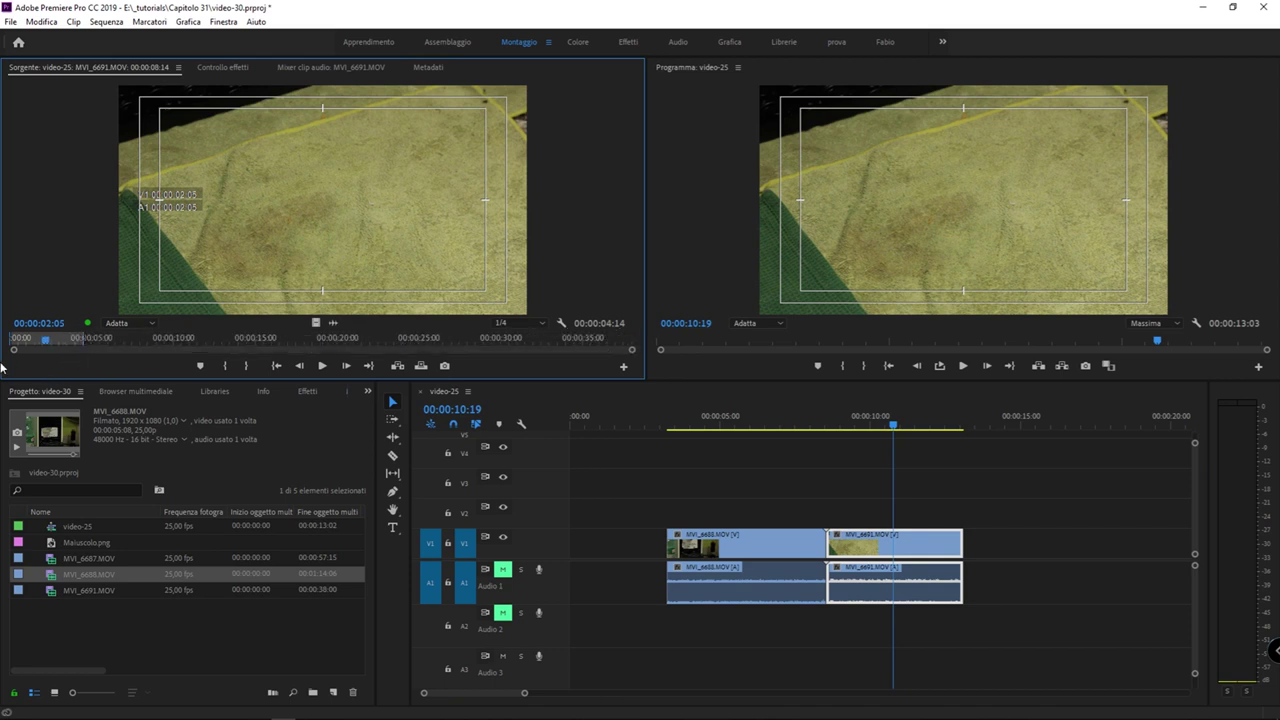
left_click_drag(65, 345, 4, 348)
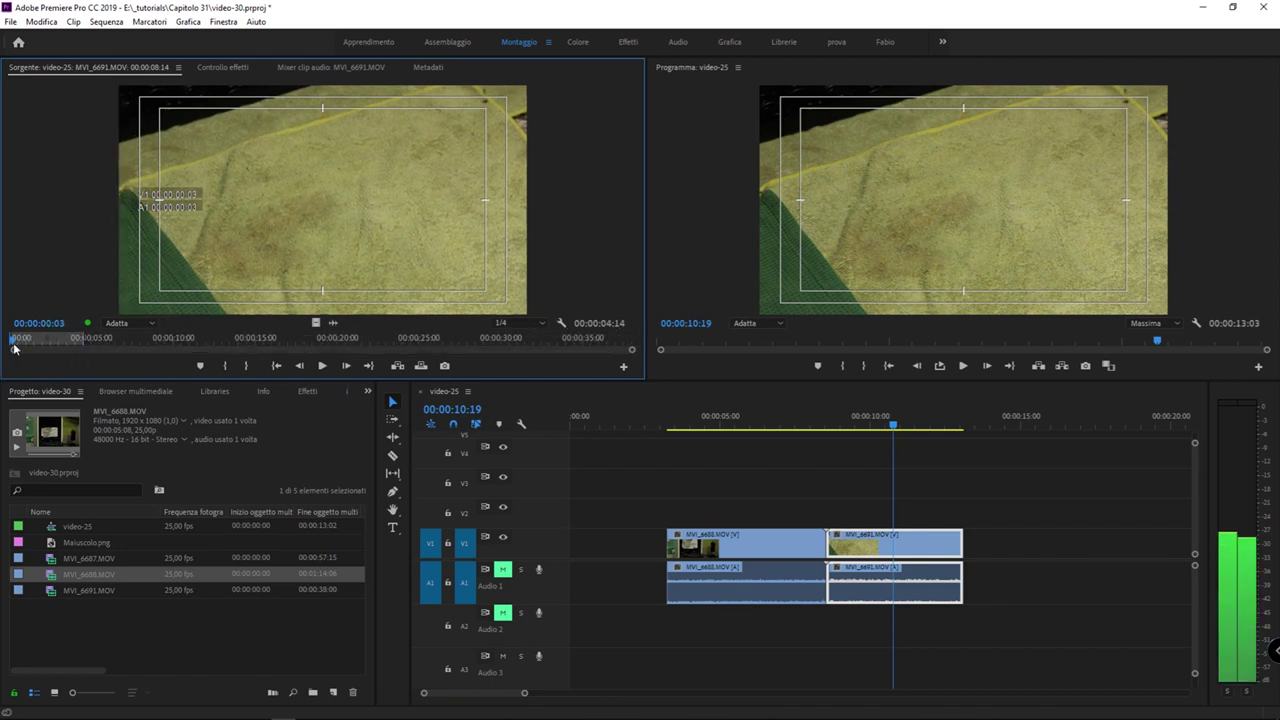
mouse_move(872, 500)
left_mouse_down()
mouse_move(856, 552)
mouse_move(756, 530)
mouse_move(800, 608)
left_mouse_up()
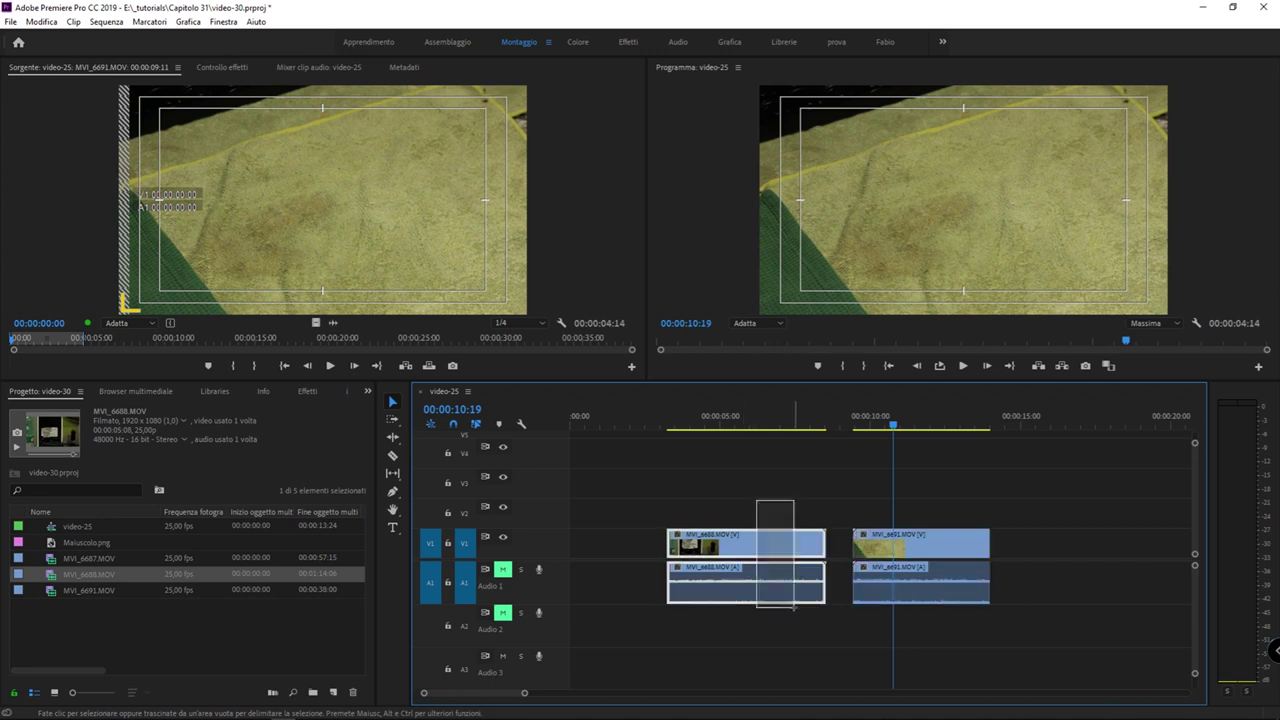
mouse_move(797, 545)
left_mouse_down()
mouse_move(742, 545)
mouse_move(722, 606)
mouse_move(826, 551)
left_mouse_up()
Delete the gap between the clips and apply the default transition at the edit point with Ctrl+D
left_click(830, 551)
key("Delete")
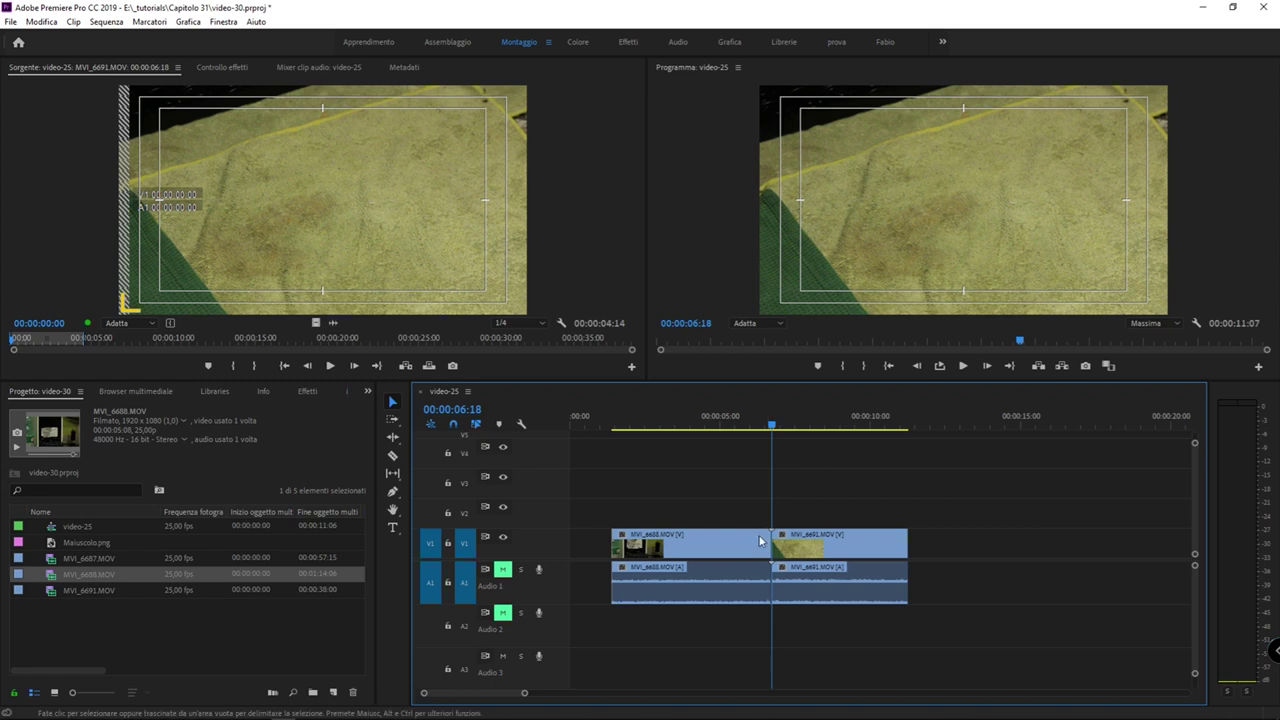
left_click(773, 545)
key("ctrl+d")
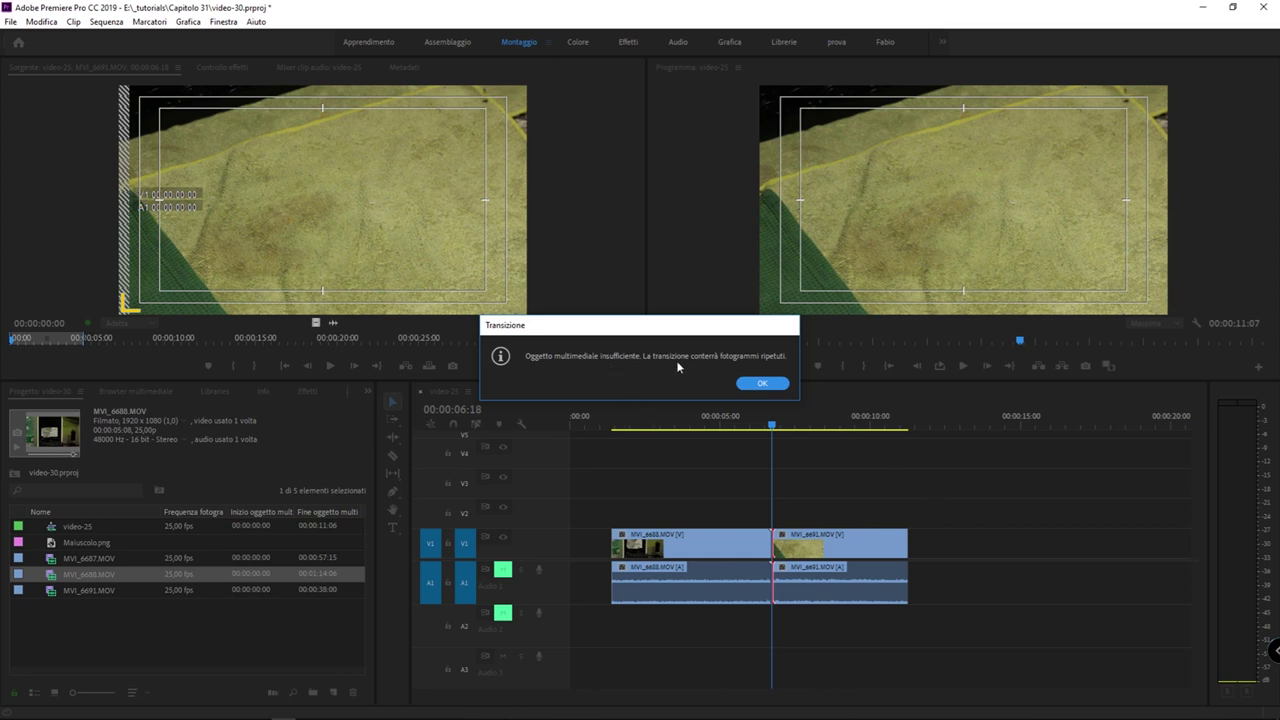
Accept the repeated-frames warning to apply the cross dissolve, then zoom in on the cut
left_click(774, 384)
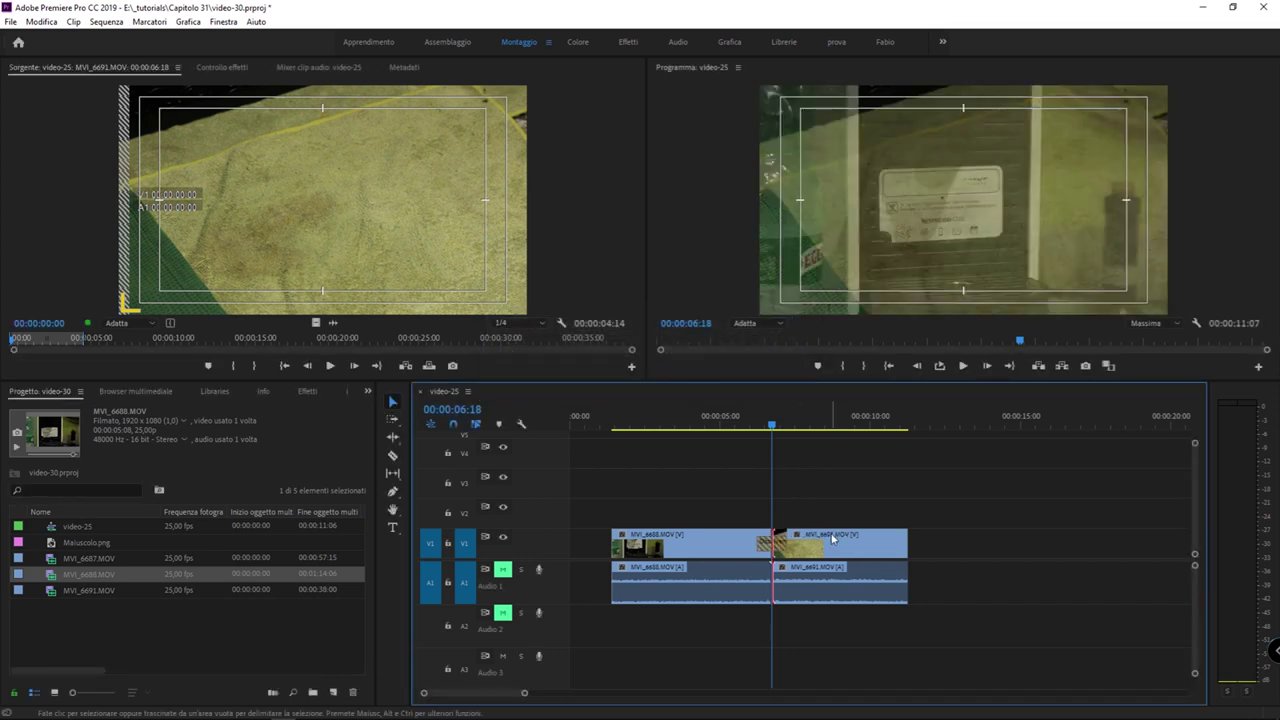
left_click_drag(789, 425, 769, 425)
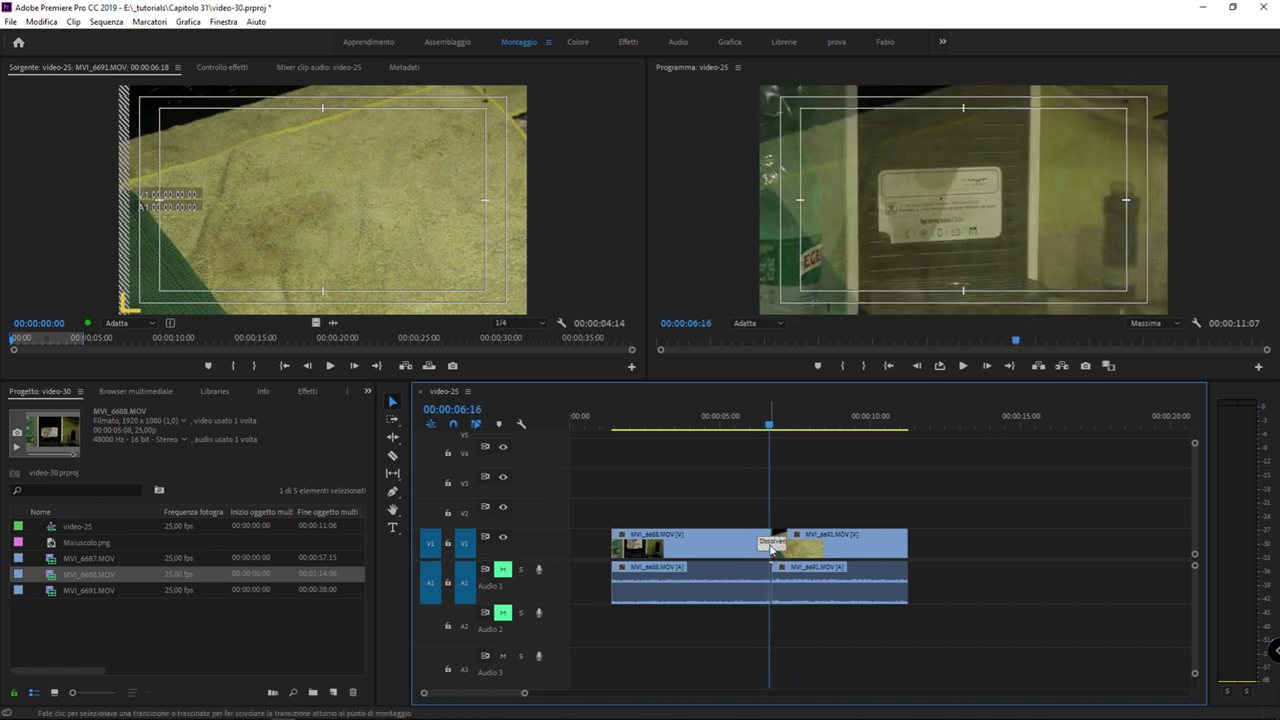
key("equal")
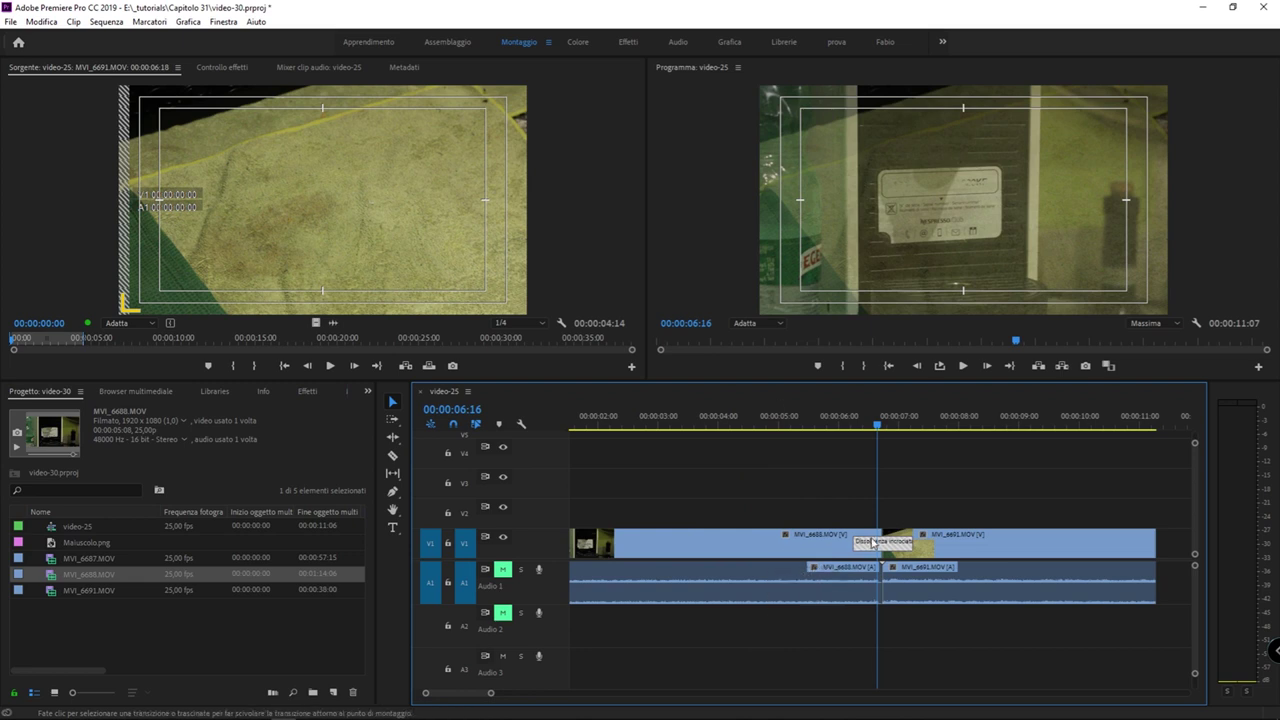
key("equal")
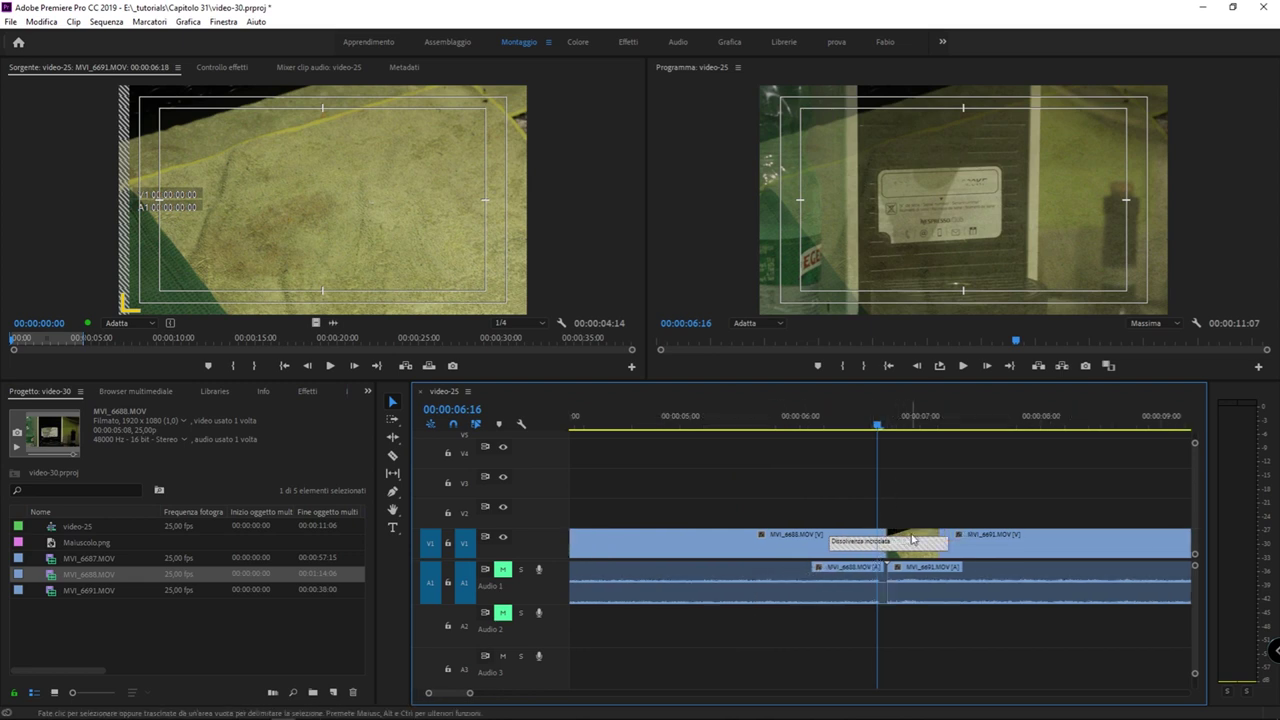
Step the playhead frame by frame through the 1-second Dissolvenza incrociata
left_click(912, 540)
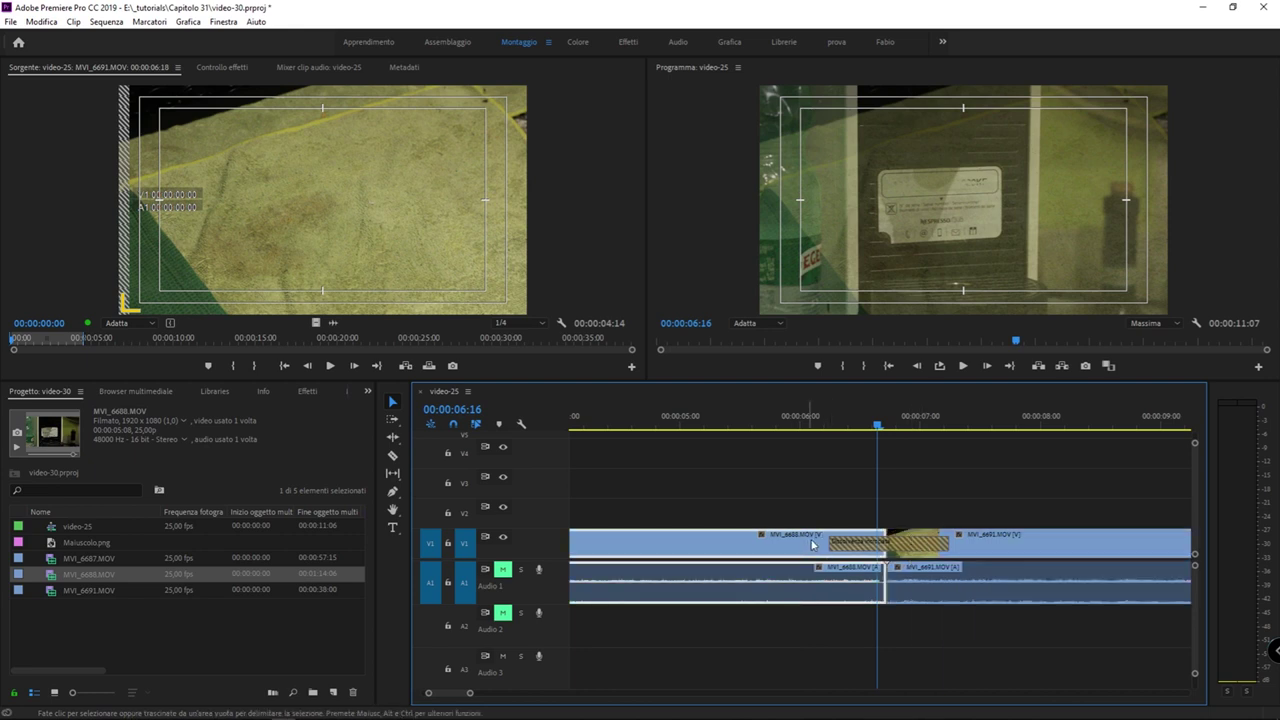
left_click(918, 548)
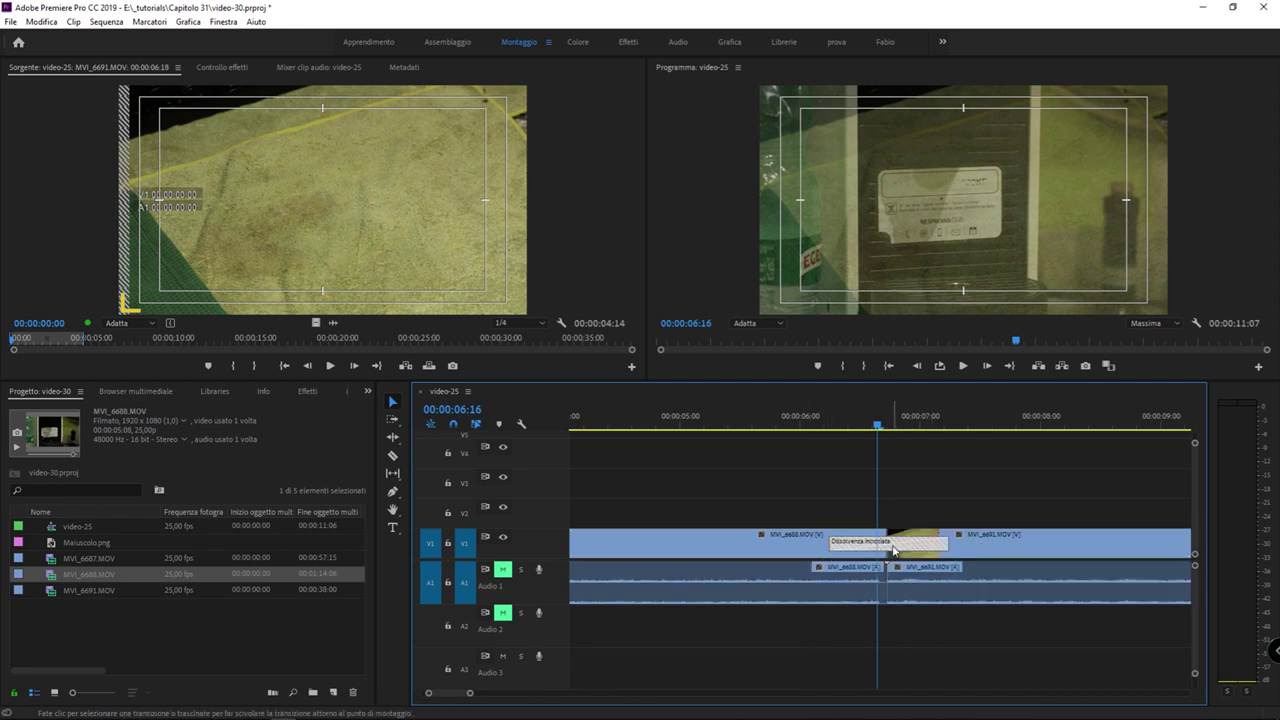
left_click(884, 552)
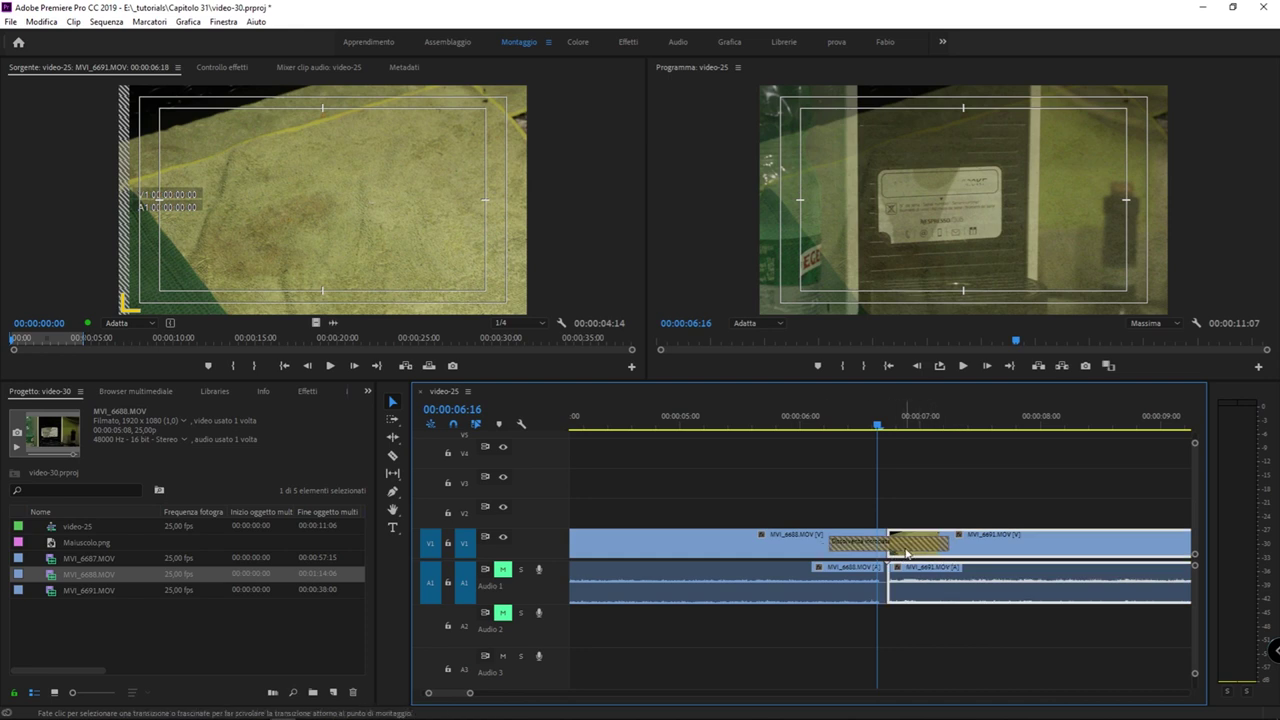
left_click(826, 424)
left_click_drag(826, 424, 860, 424)
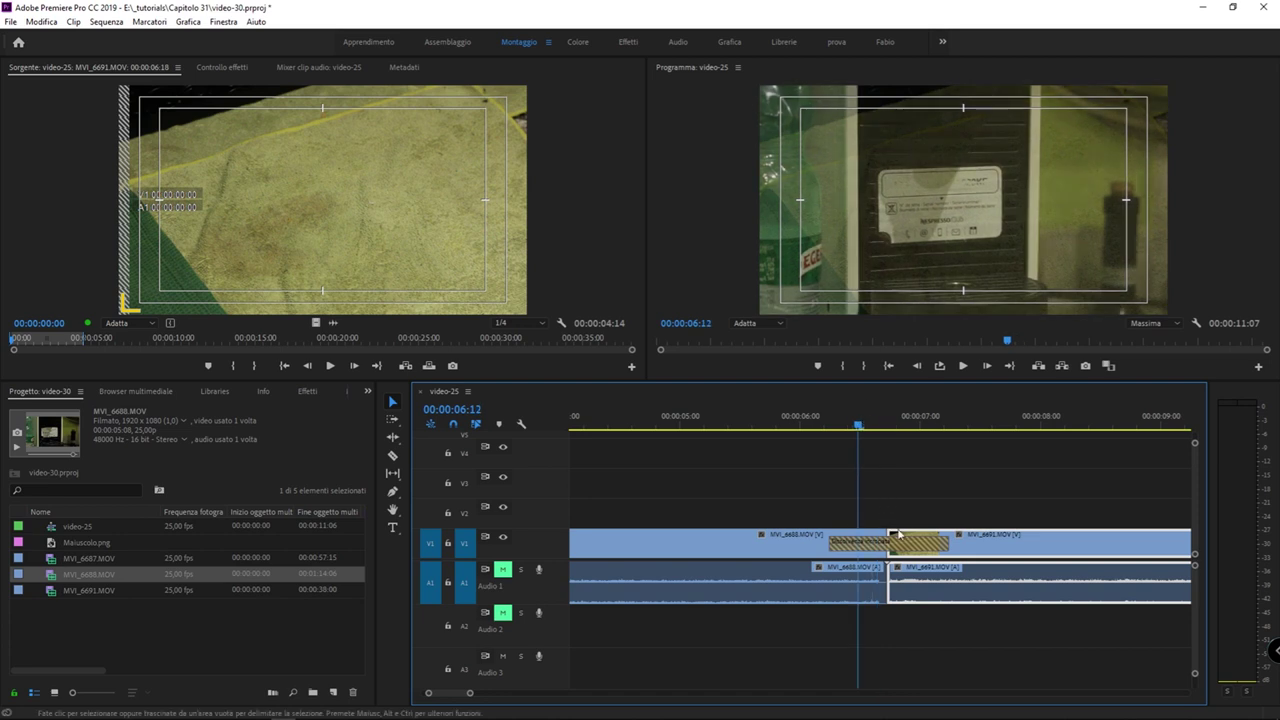
left_click(882, 425)
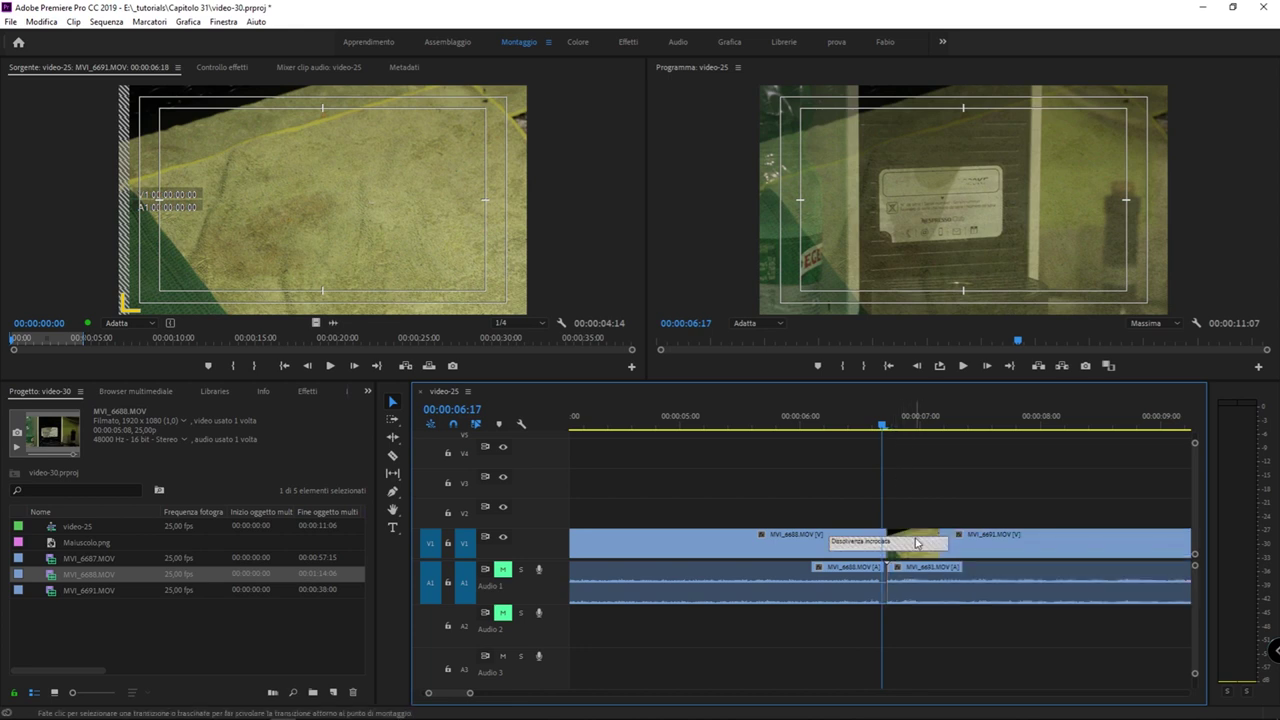
mouse_move(877, 415)
left_mouse_down()
mouse_move(970, 413)
mouse_move(902, 427)
mouse_move(868, 410)
mouse_move(918, 426)
mouse_move(667, 414)
mouse_move(895, 402)
mouse_move(878, 407)
left_mouse_up()
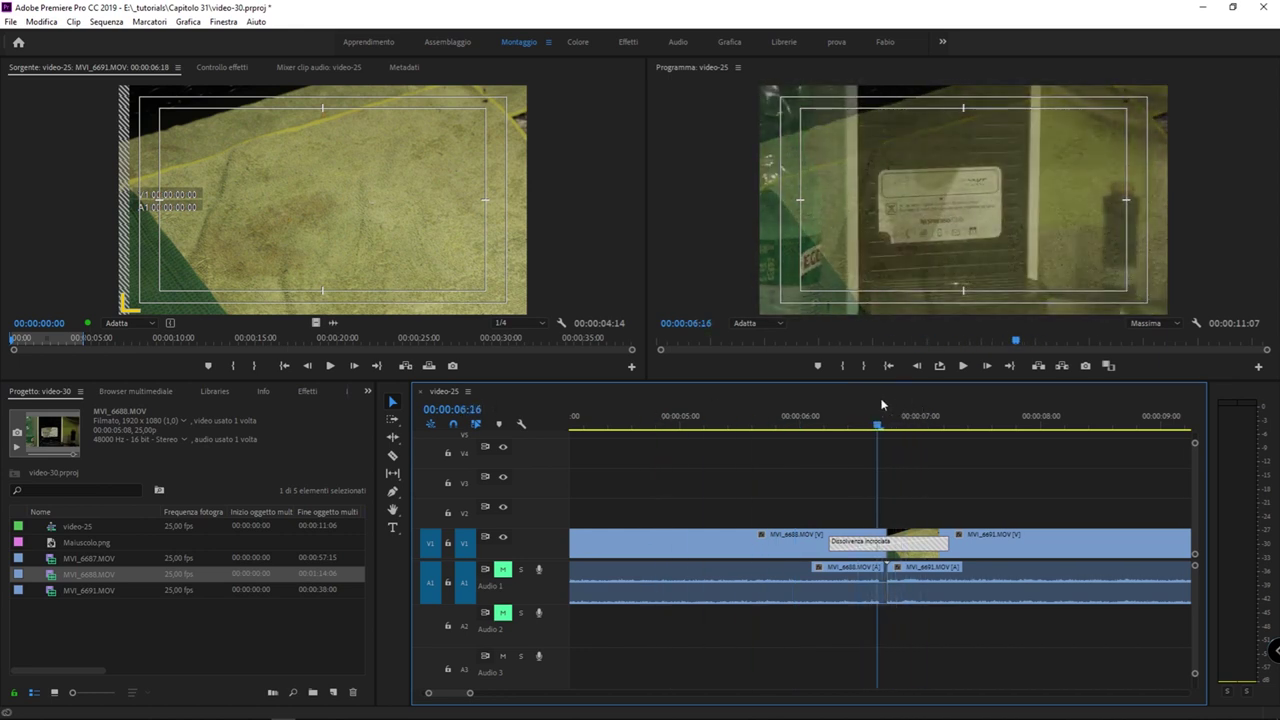
left_click_drag(878, 407, 905, 400)
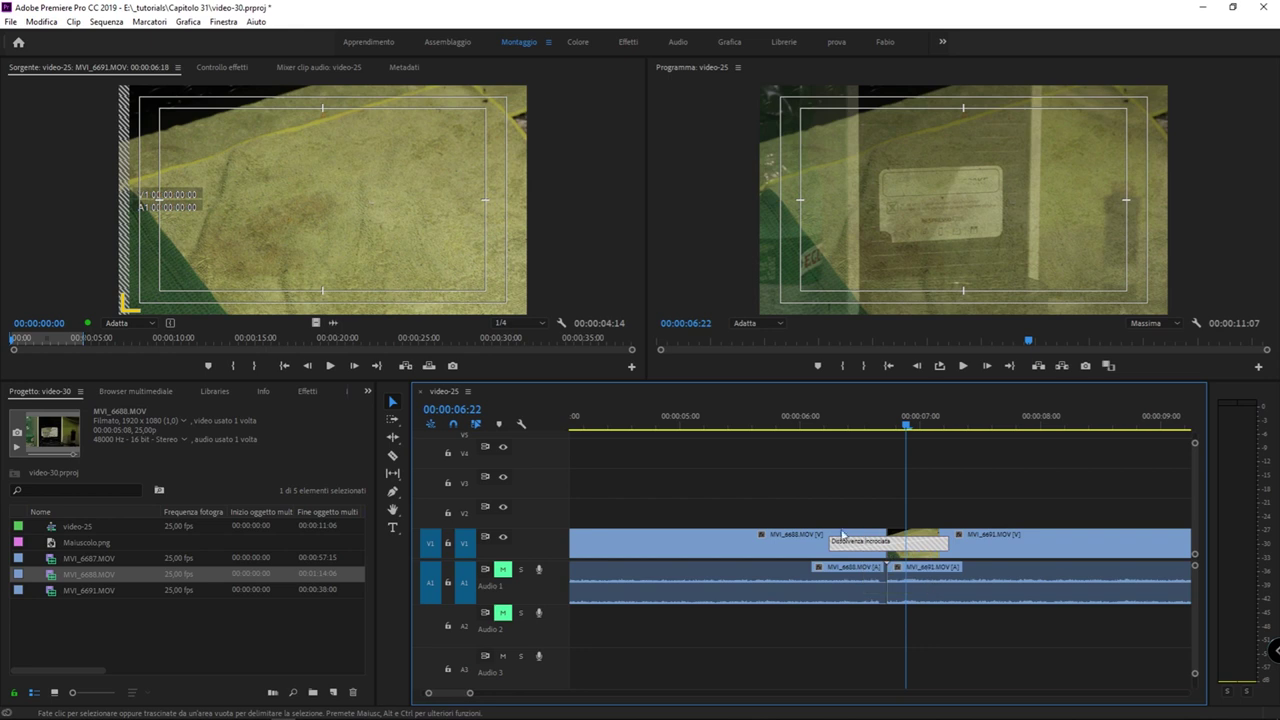
left_click(801, 540)
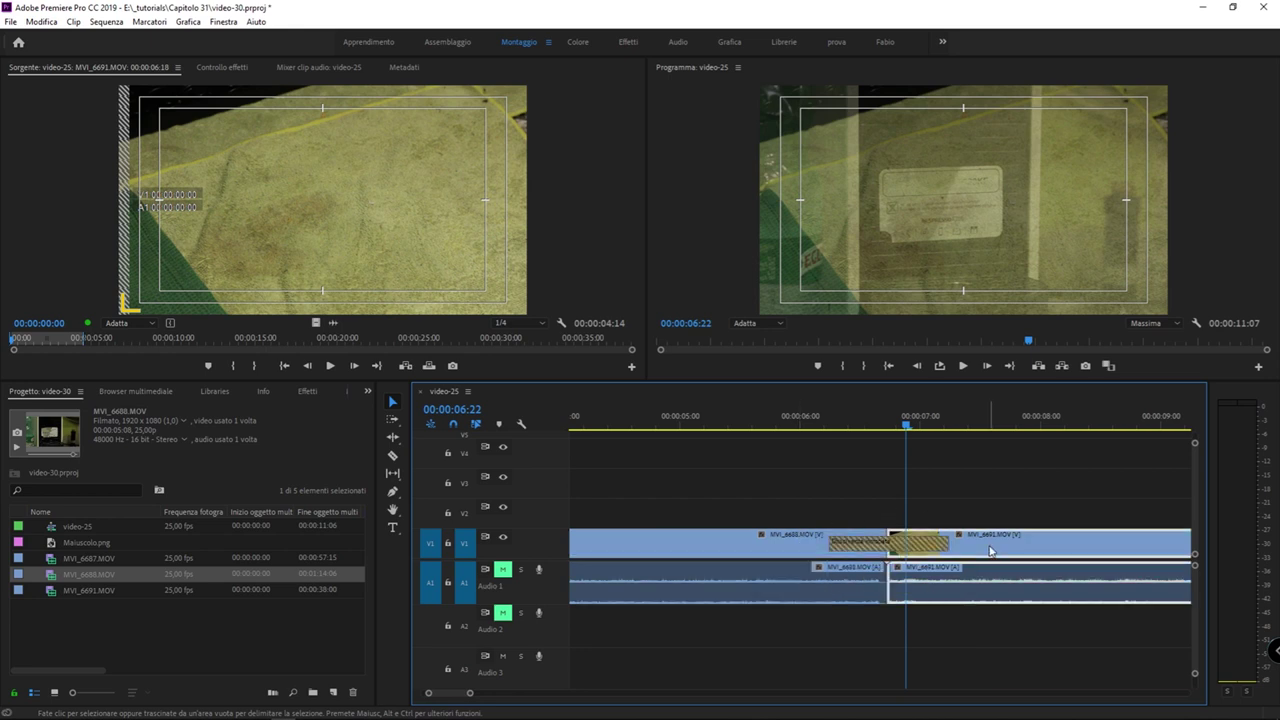
left_click(913, 543)
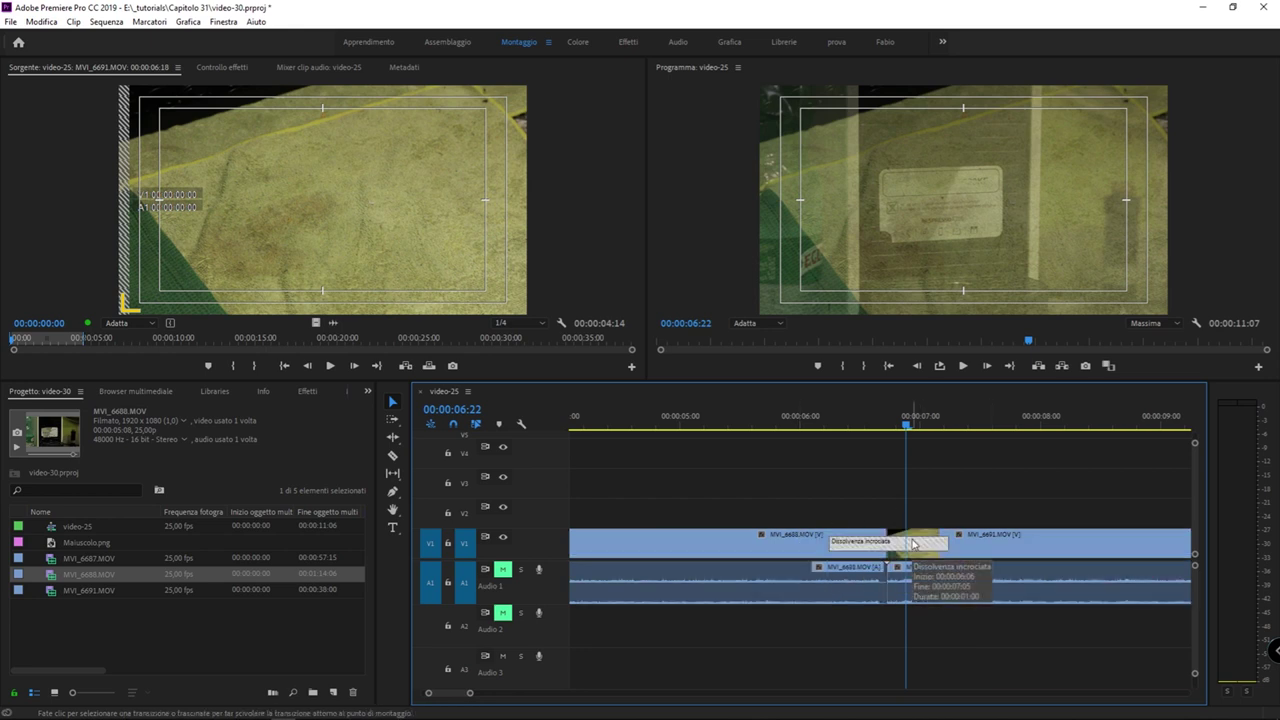
Zoom out, then trim the end of MVI_6688 and the start of MVI_6691
key("minus")
key("minus")
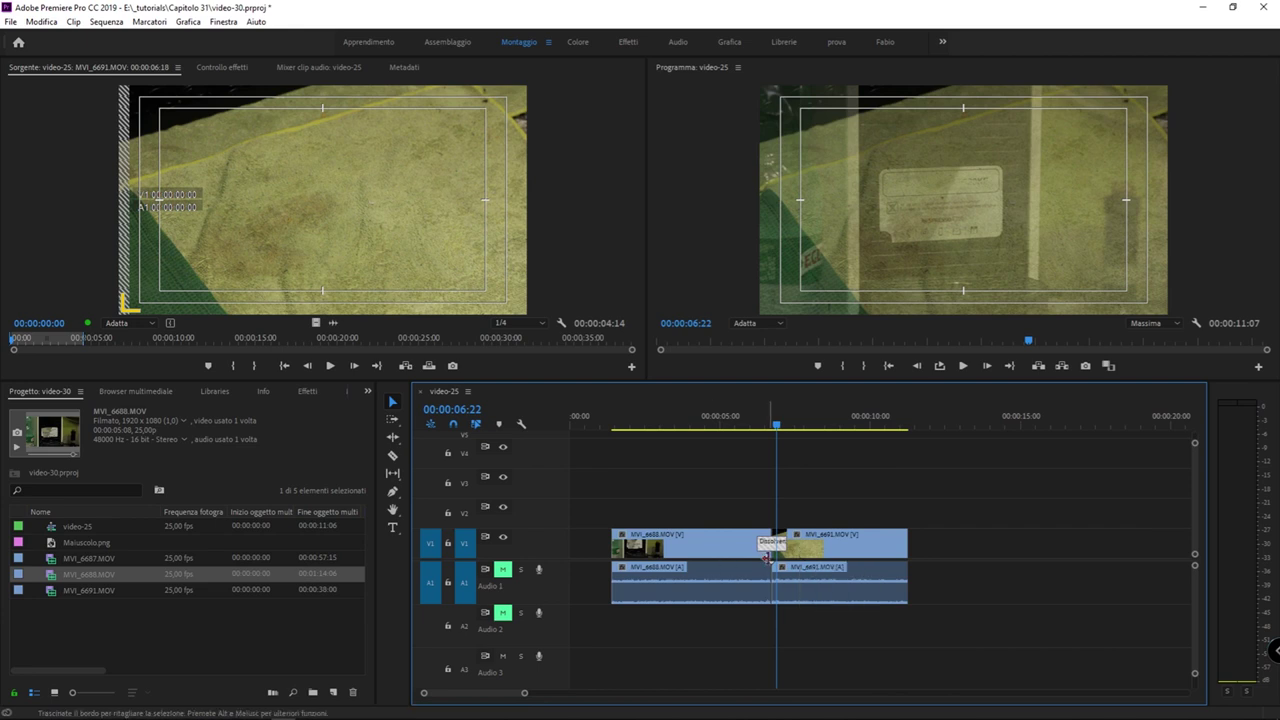
left_click_drag(712, 513, 740, 600)
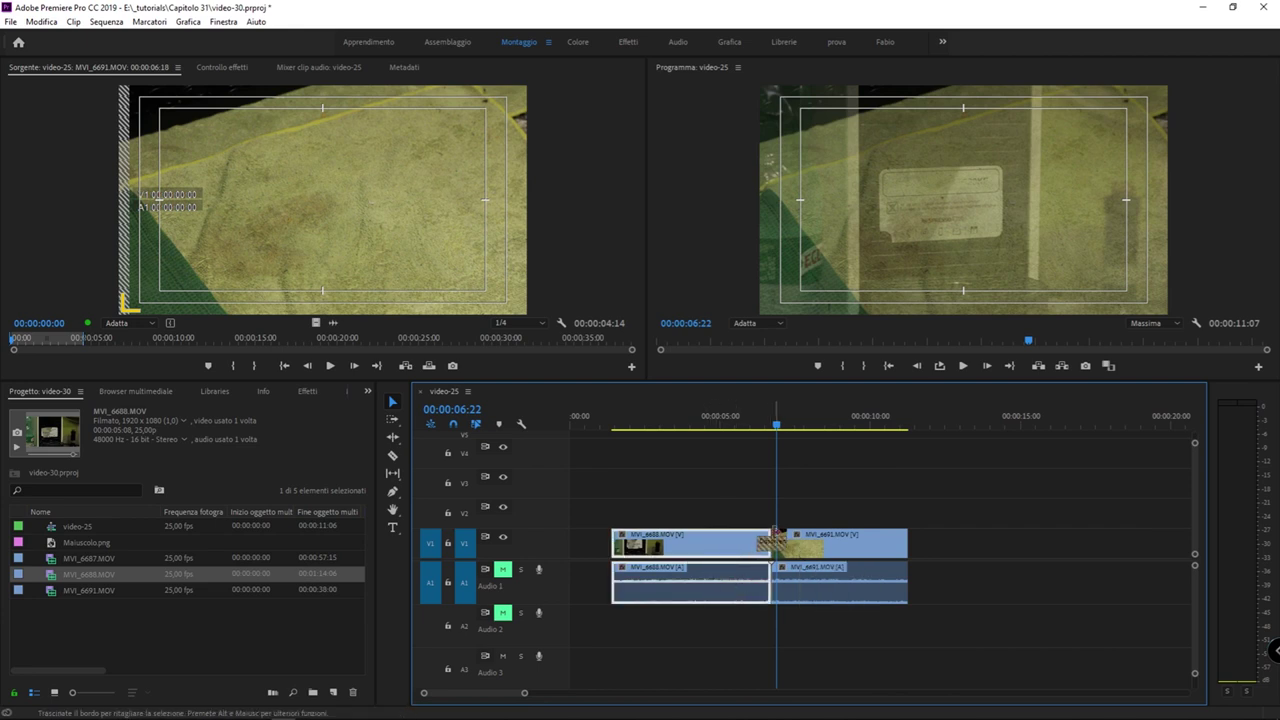
key("Delete")
mouse_move(773, 543)
left_mouse_down()
mouse_move(887, 543)
mouse_move(677, 543)
left_mouse_up()
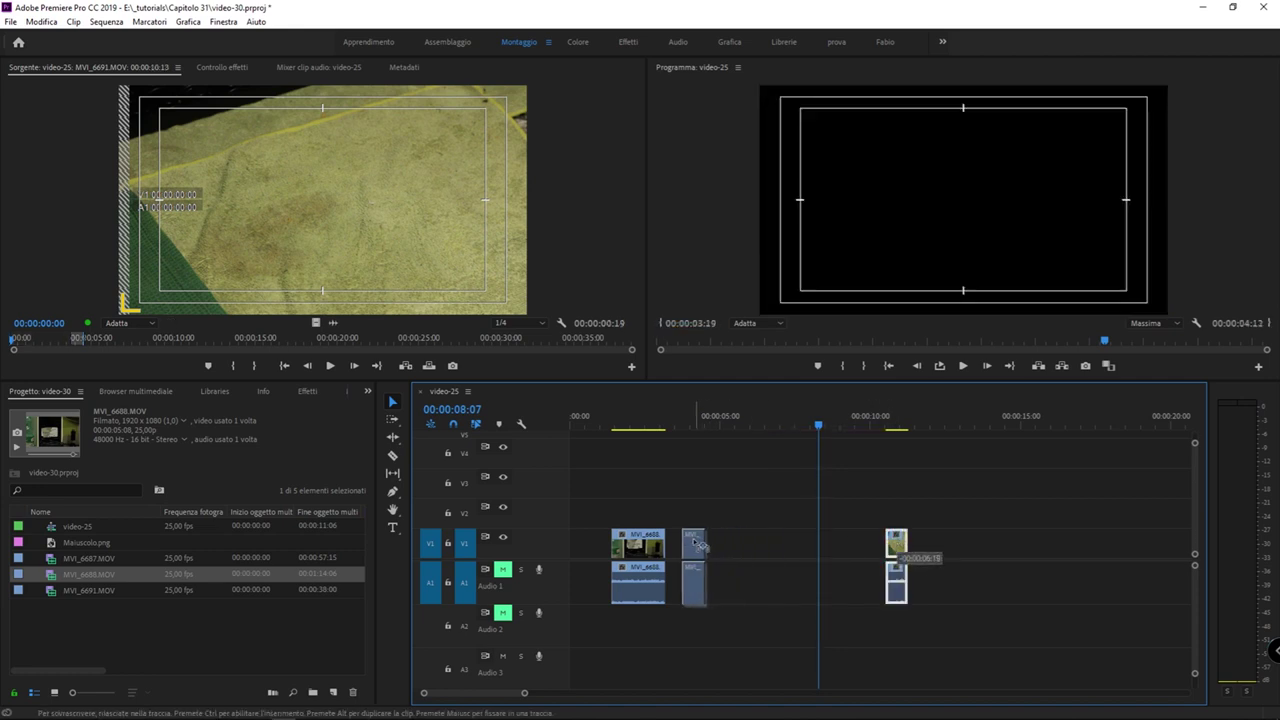
Set a sequence In point and add the default dissolve at the MVI_6688–MVI_6691 cut
left_click_drag(705, 415, 615, 424)
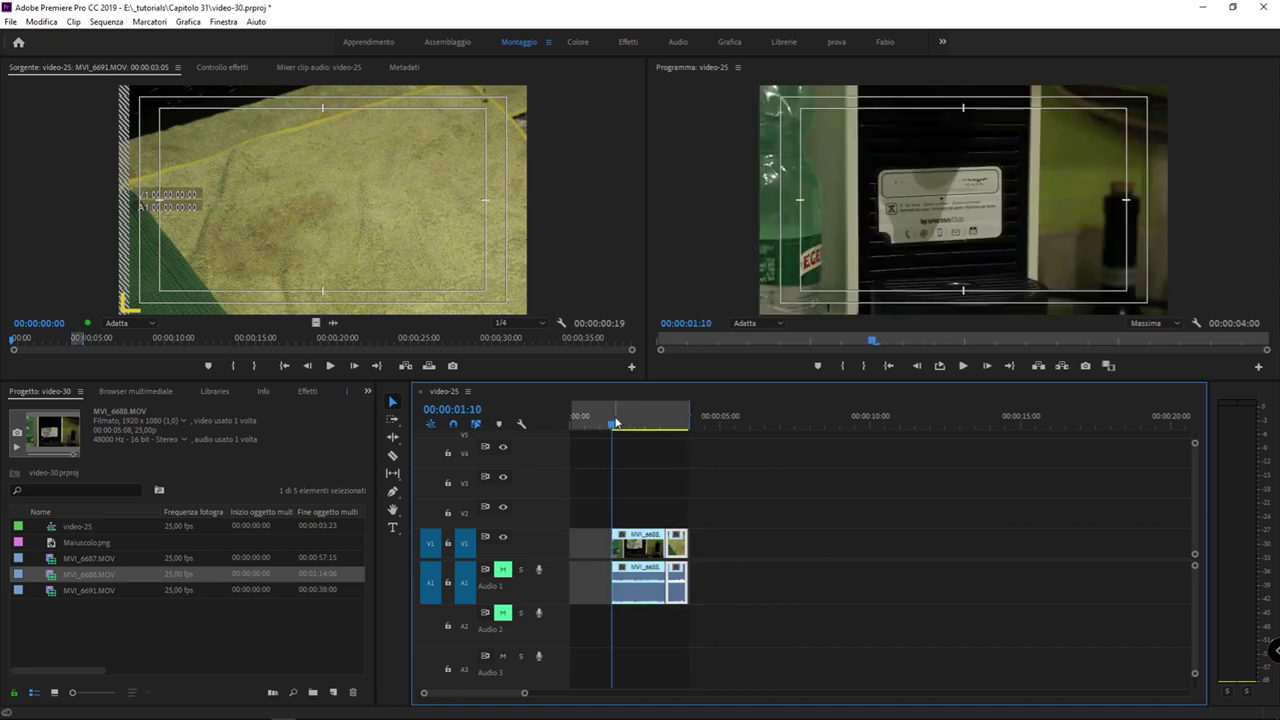
key("i")
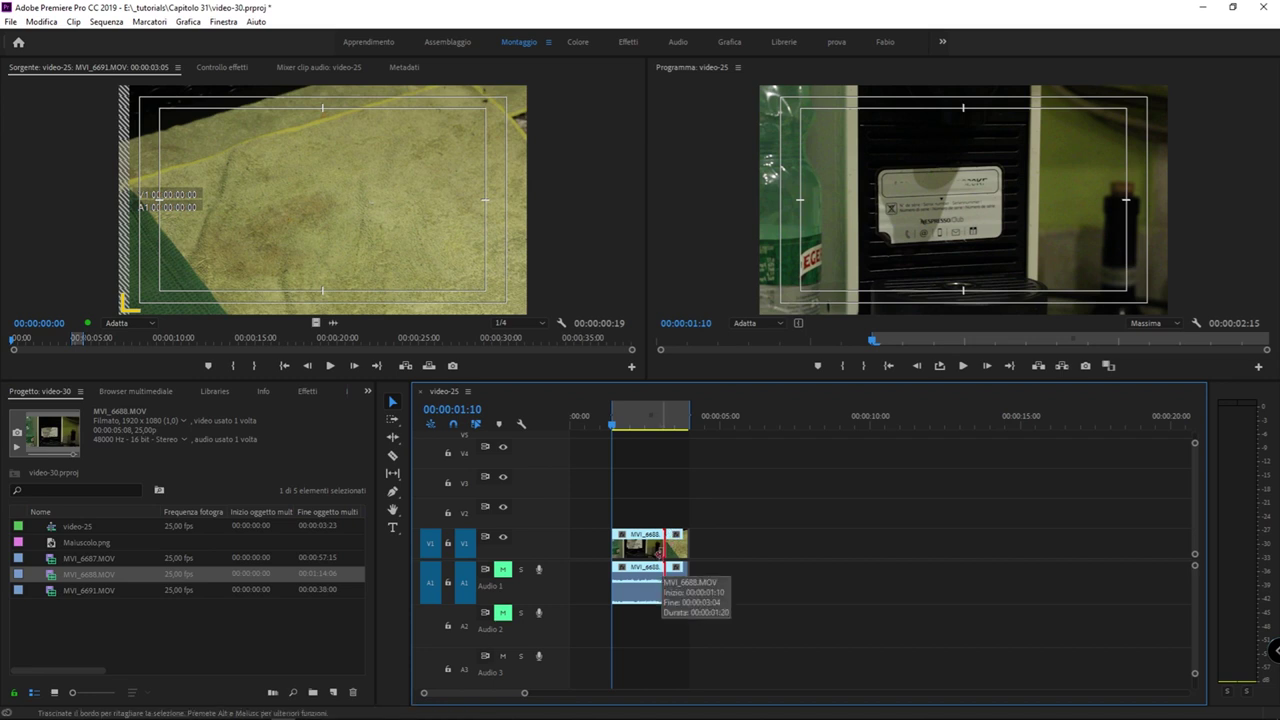
left_click_drag(662, 418, 646, 420)
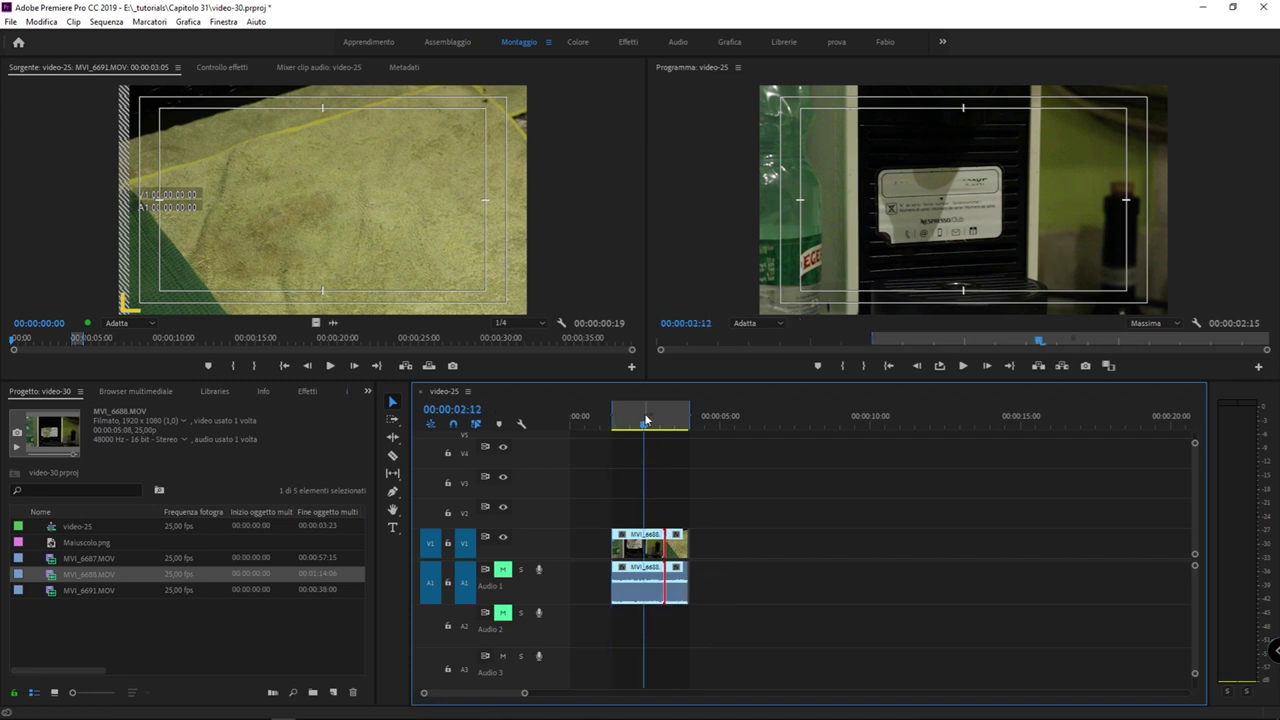
key("ctrl+d")
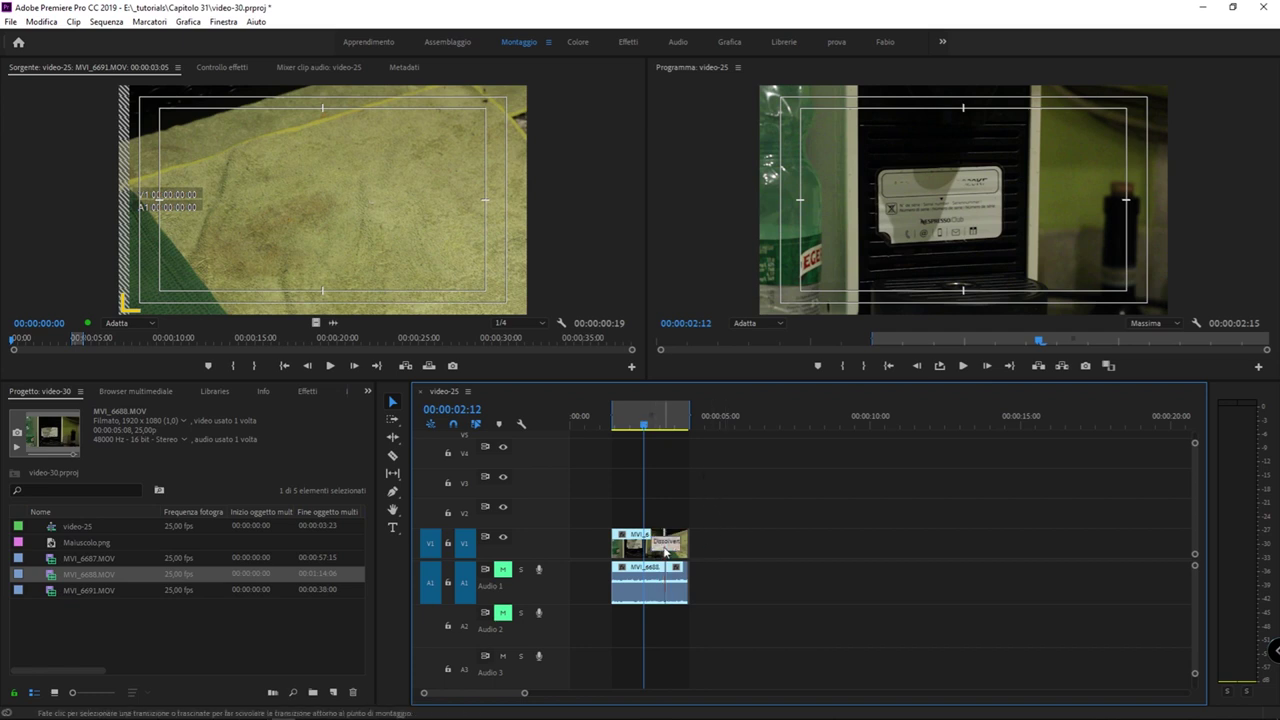
Edit the cross dissolve's duration in its duration settings
double_click(666, 545)
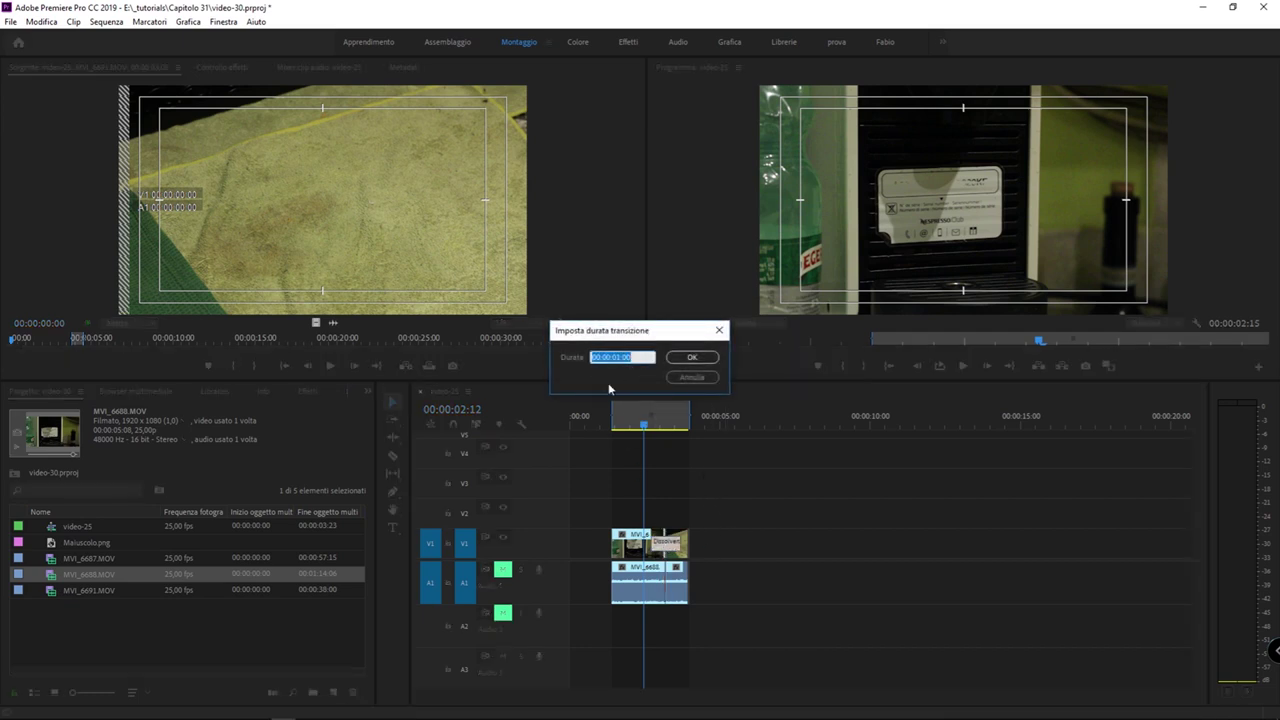
left_click(626, 358)
left_click(688, 359)
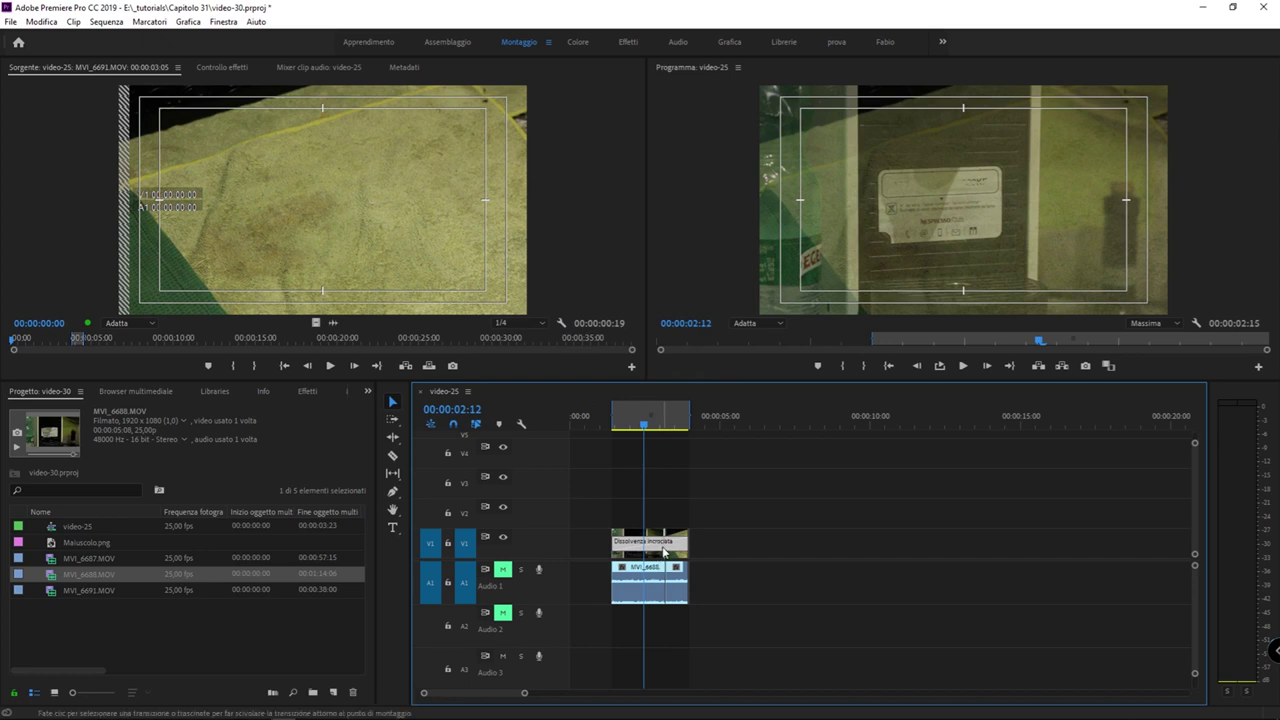
Scrub through the dissolve, undo back to the longer clips, and zoom the timeline in
left_click_drag(626, 424, 641, 428)
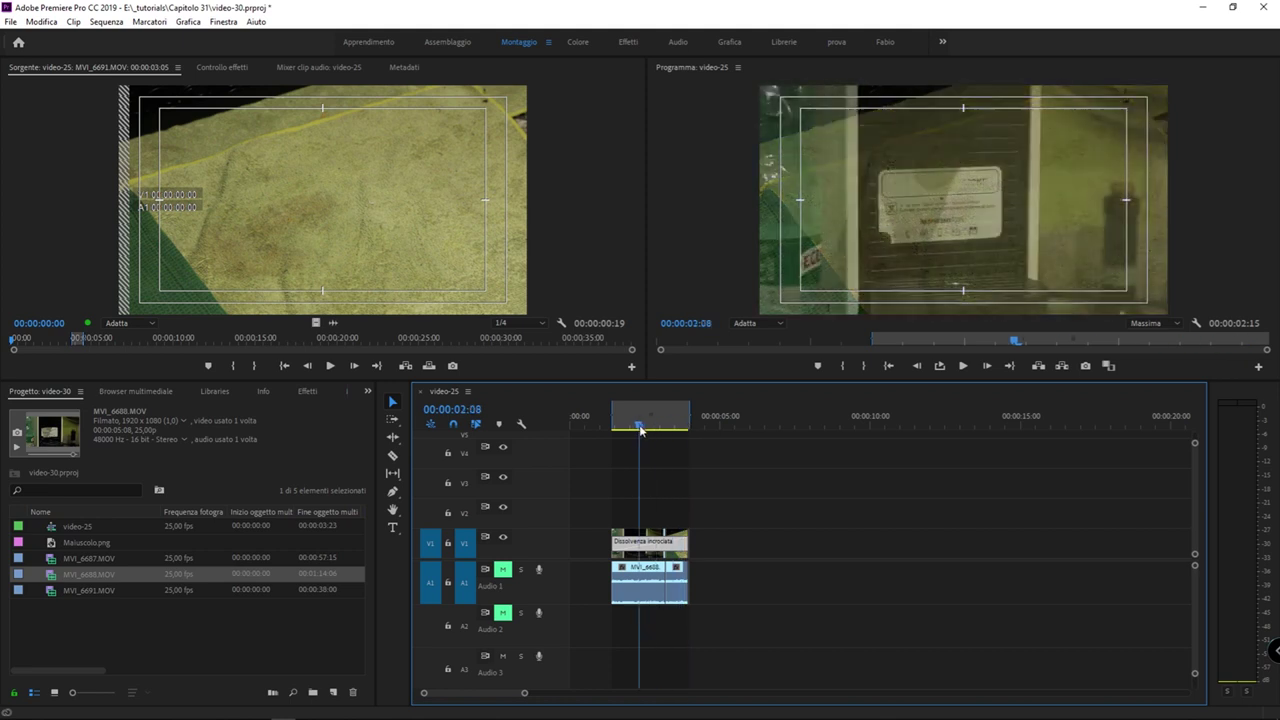
left_click_drag(641, 428, 646, 432)
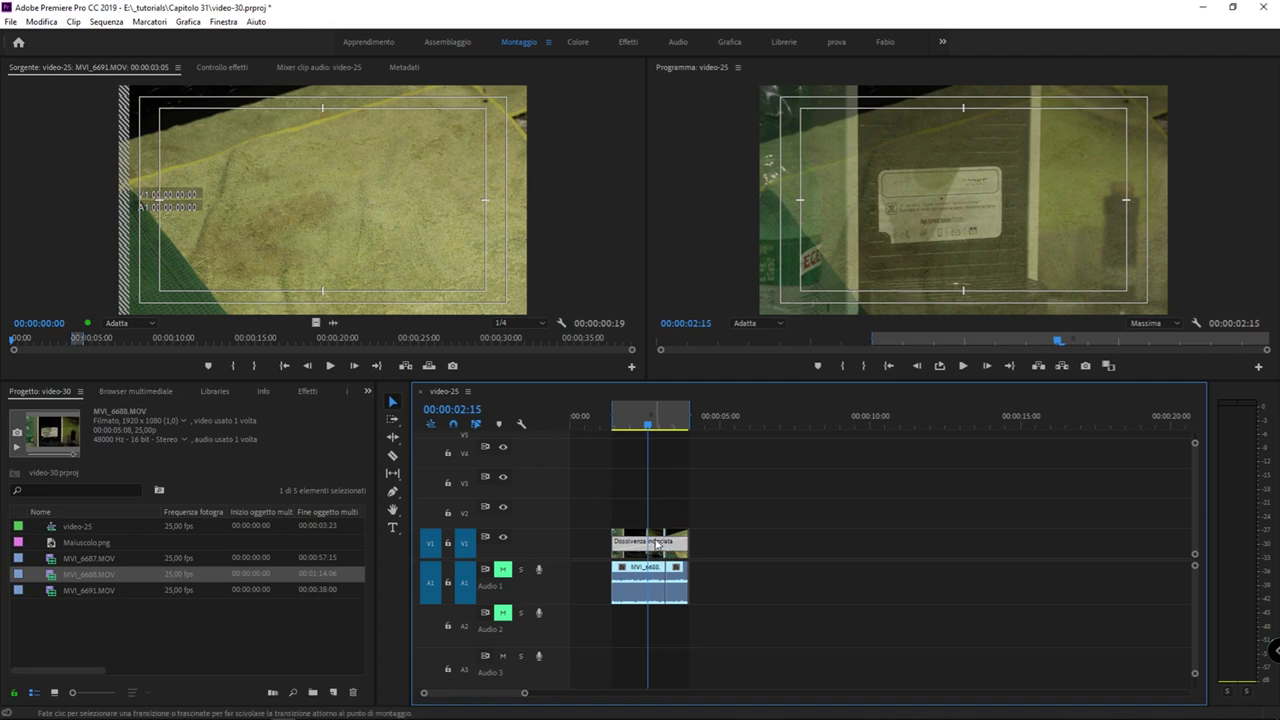
mouse_move(656, 543)
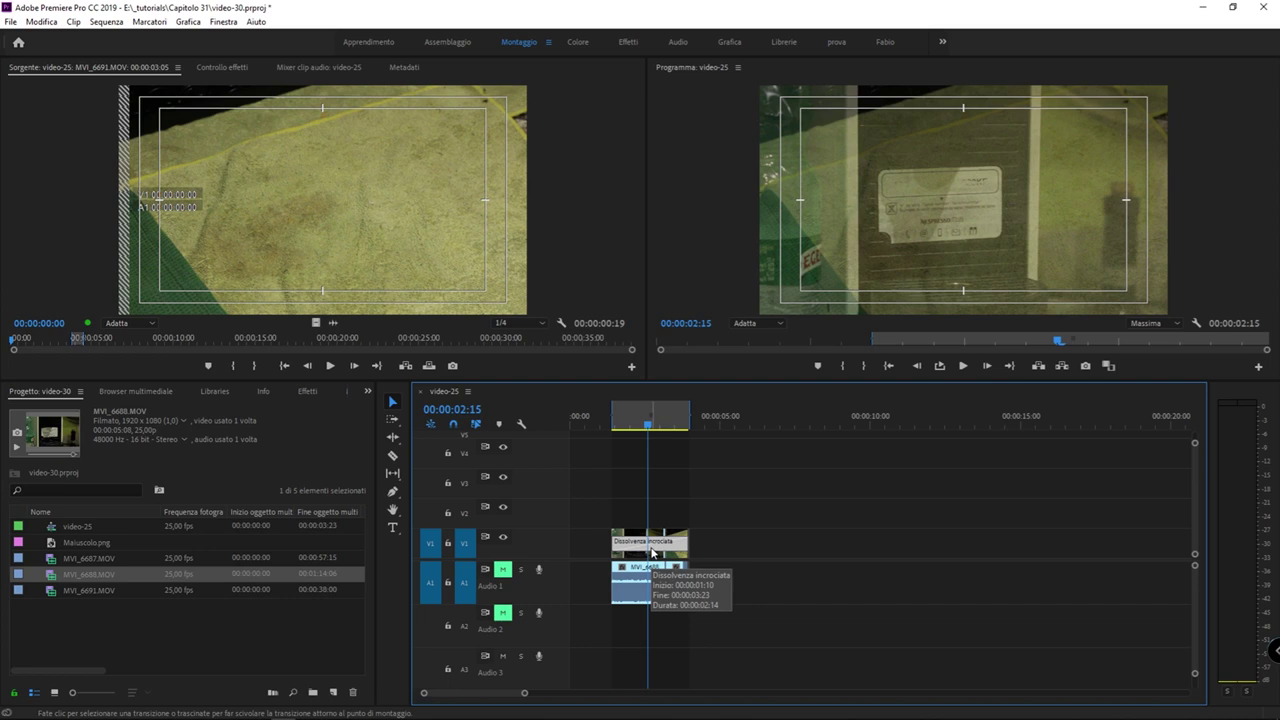
key("ctrl+z")
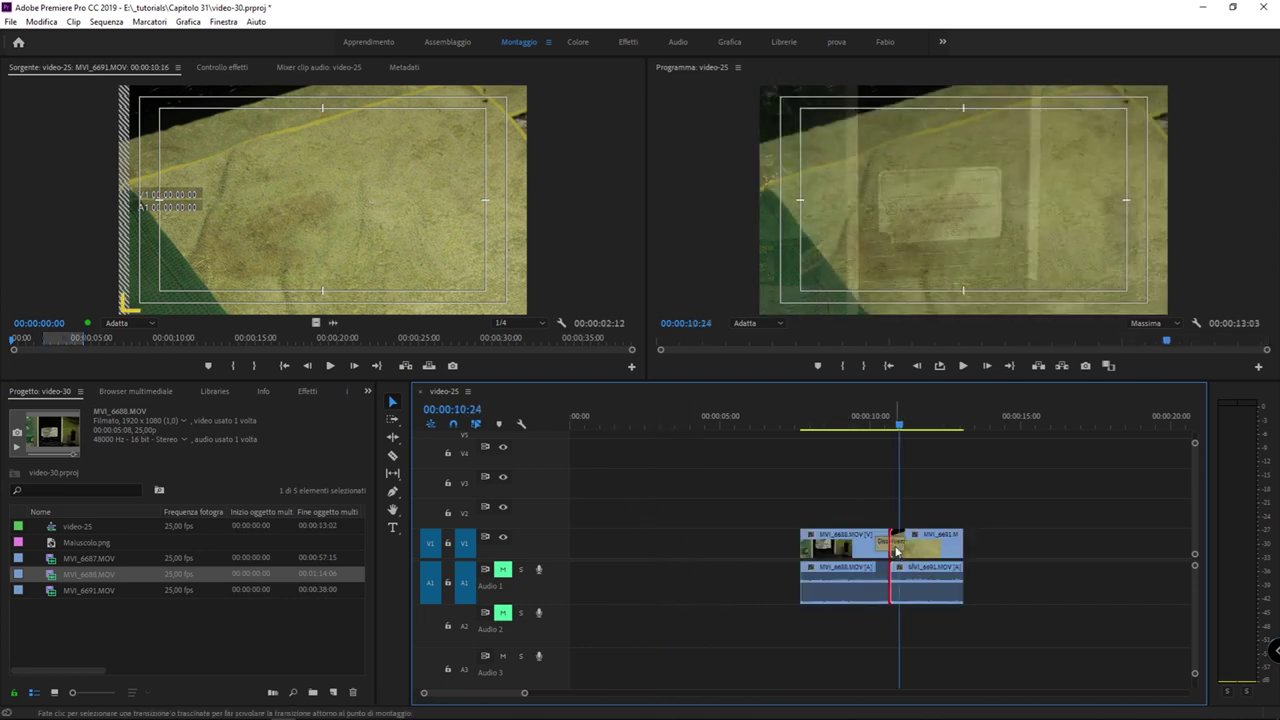
key("equal")
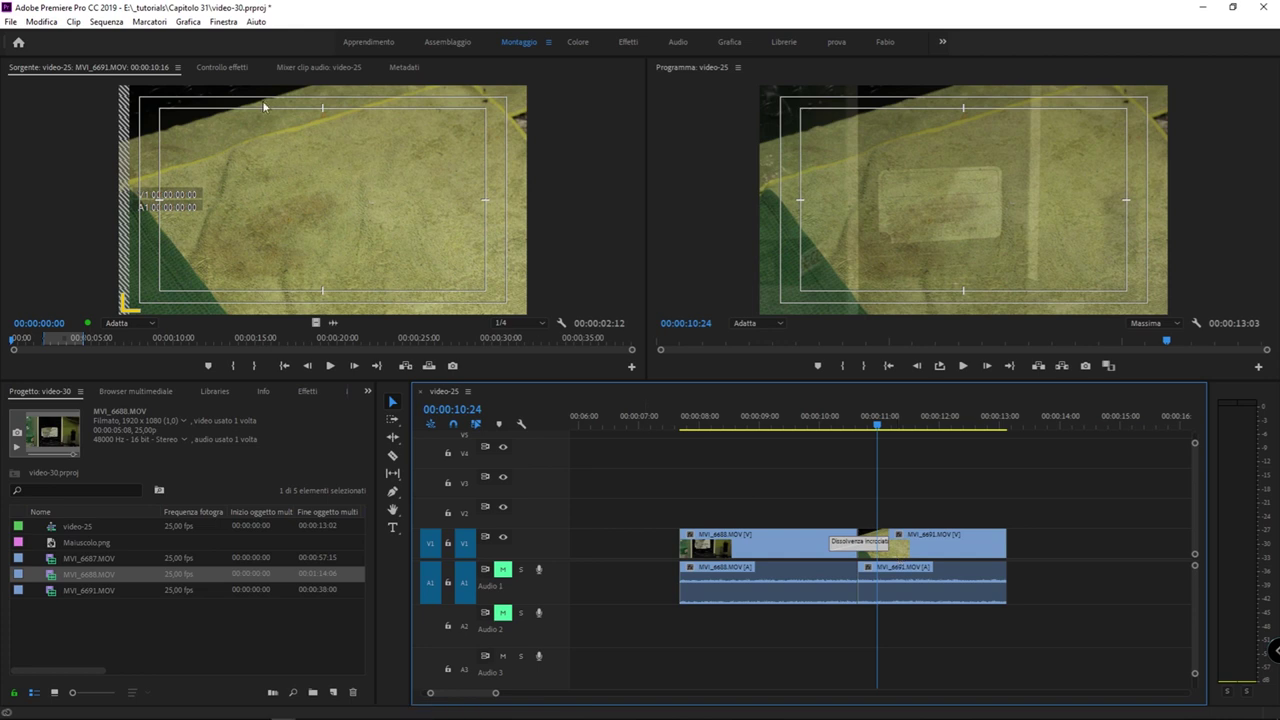
Show the Effect Controls panel and select the cross dissolve to view its settings
left_click(222, 68)
left_click(744, 463)
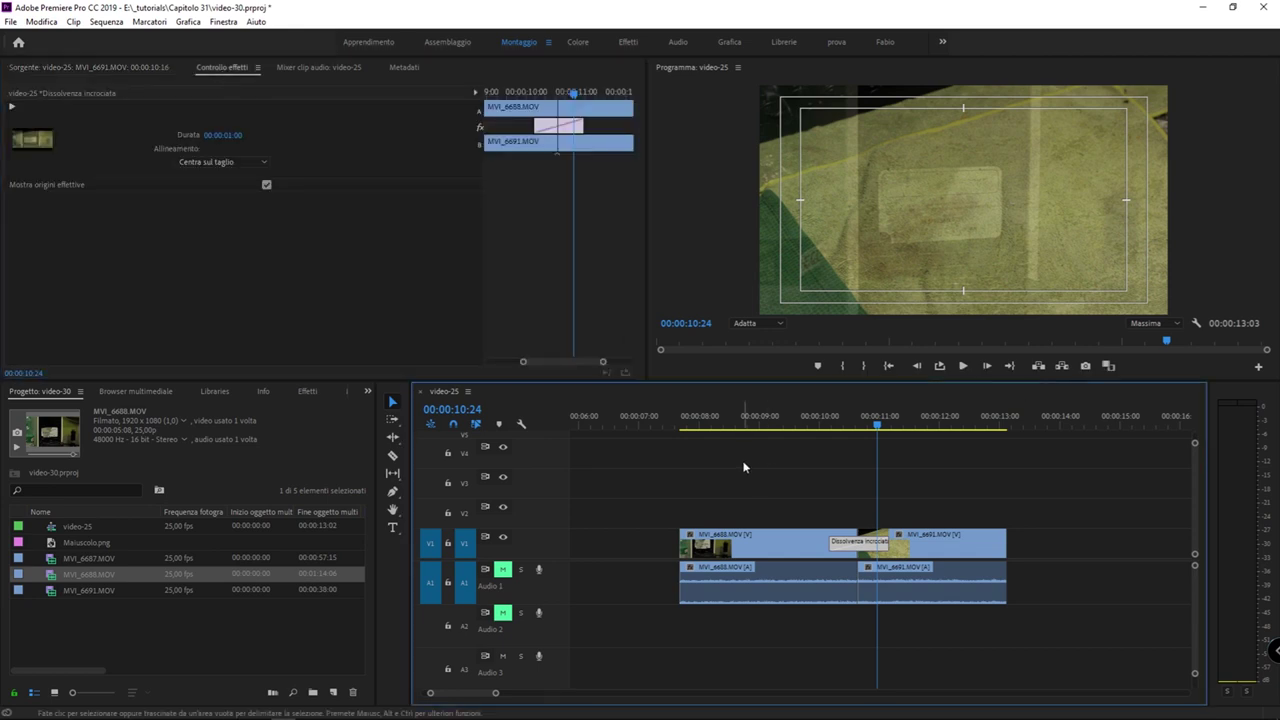
left_click(768, 541)
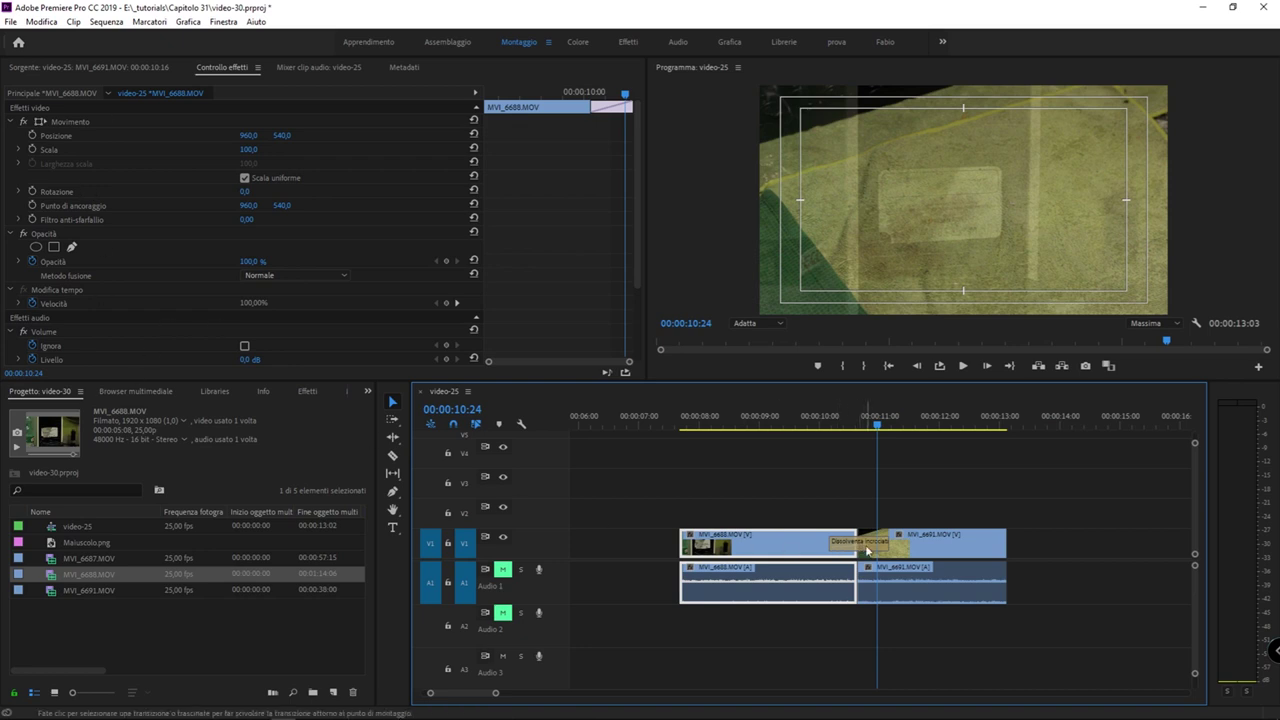
left_click(866, 549)
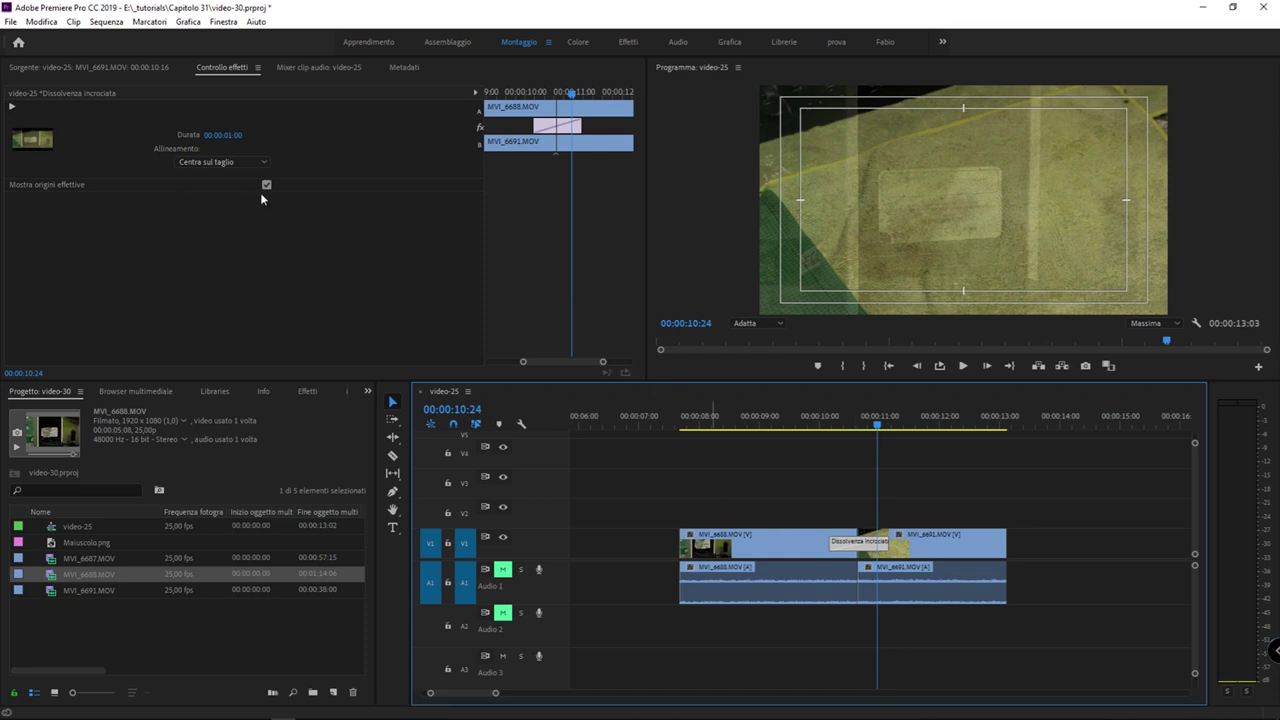
Set the dissolve's Alignment to Start at Cut, then End at Cut, then delete it
left_click(236, 158)
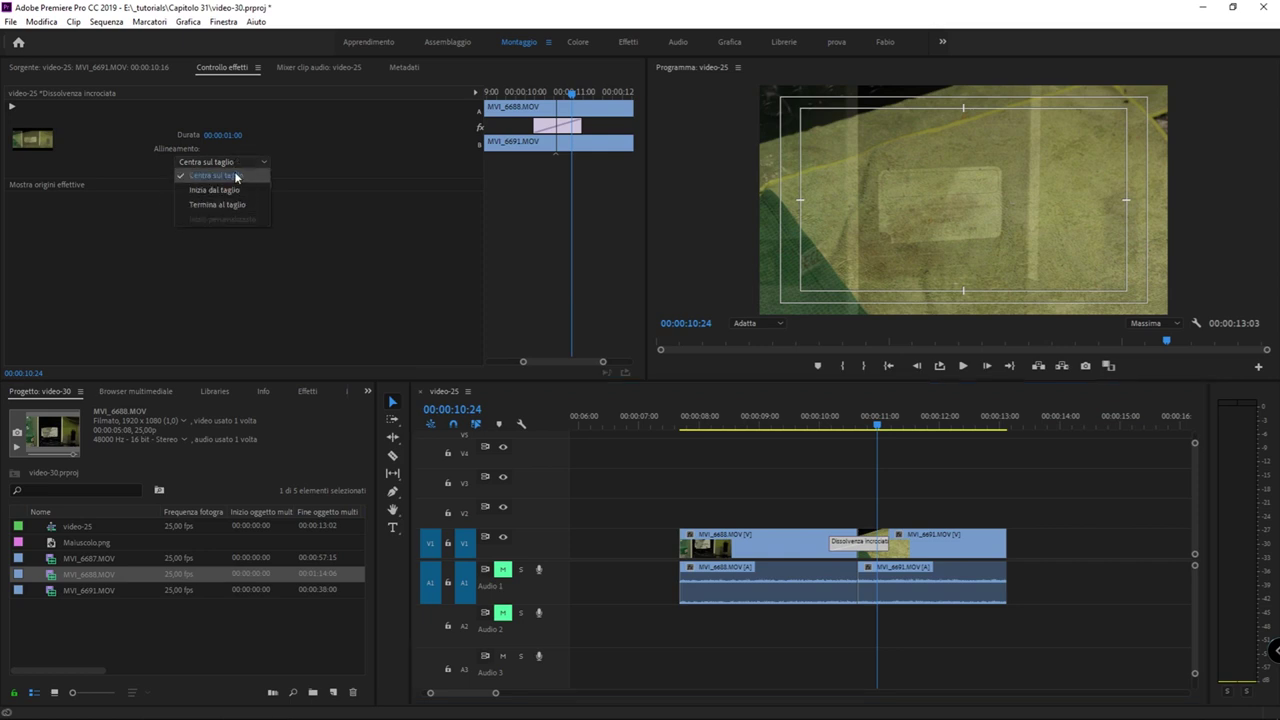
left_click(228, 175)
left_click(245, 162)
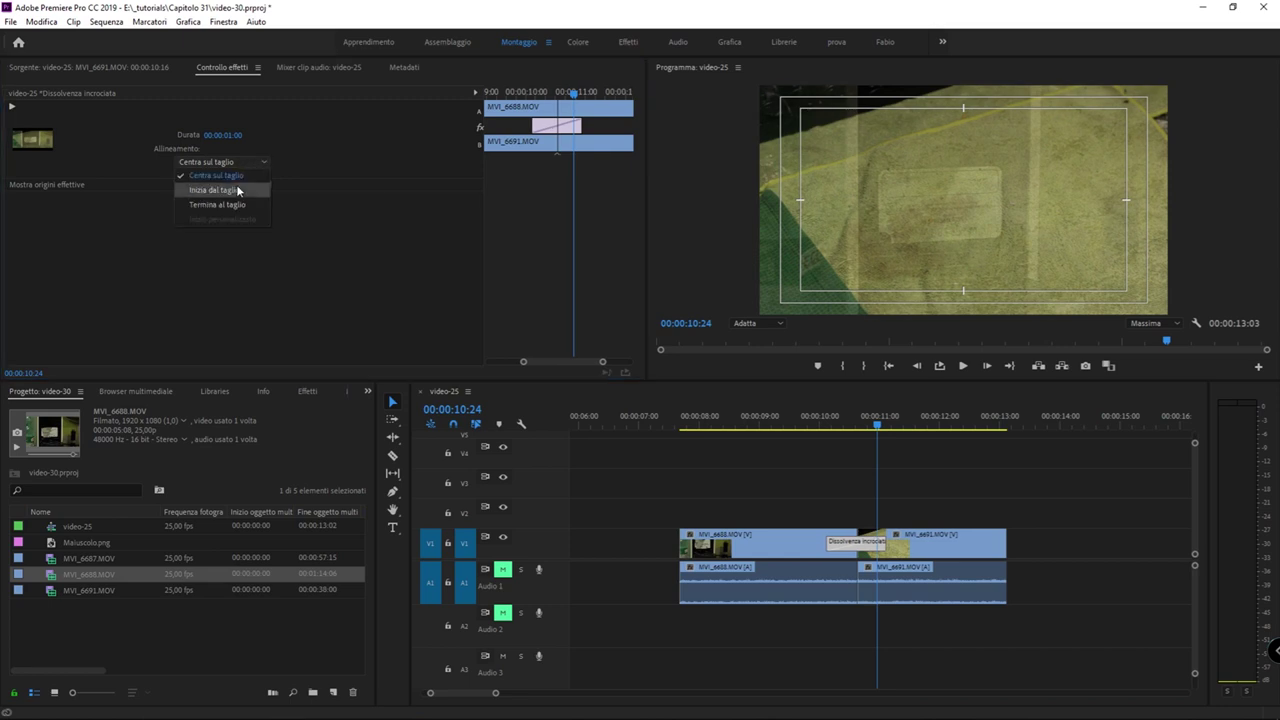
left_click(238, 190)
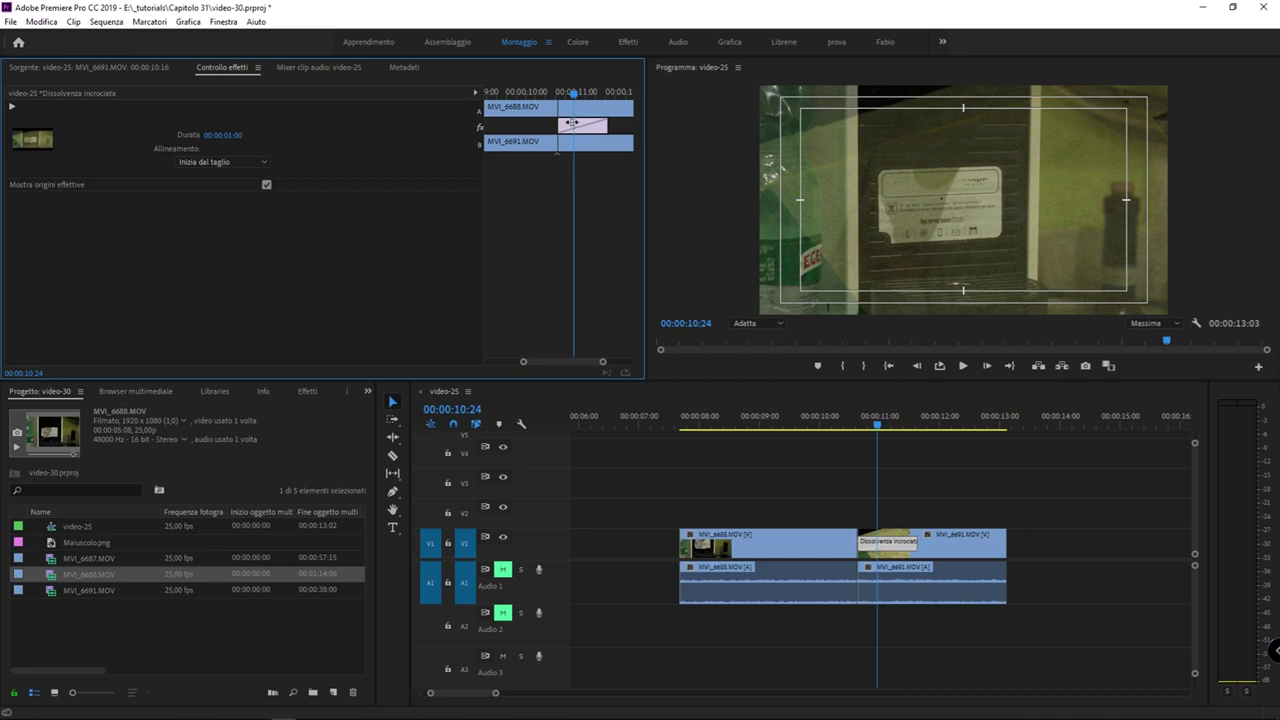
left_click(205, 162)
left_click(218, 191)
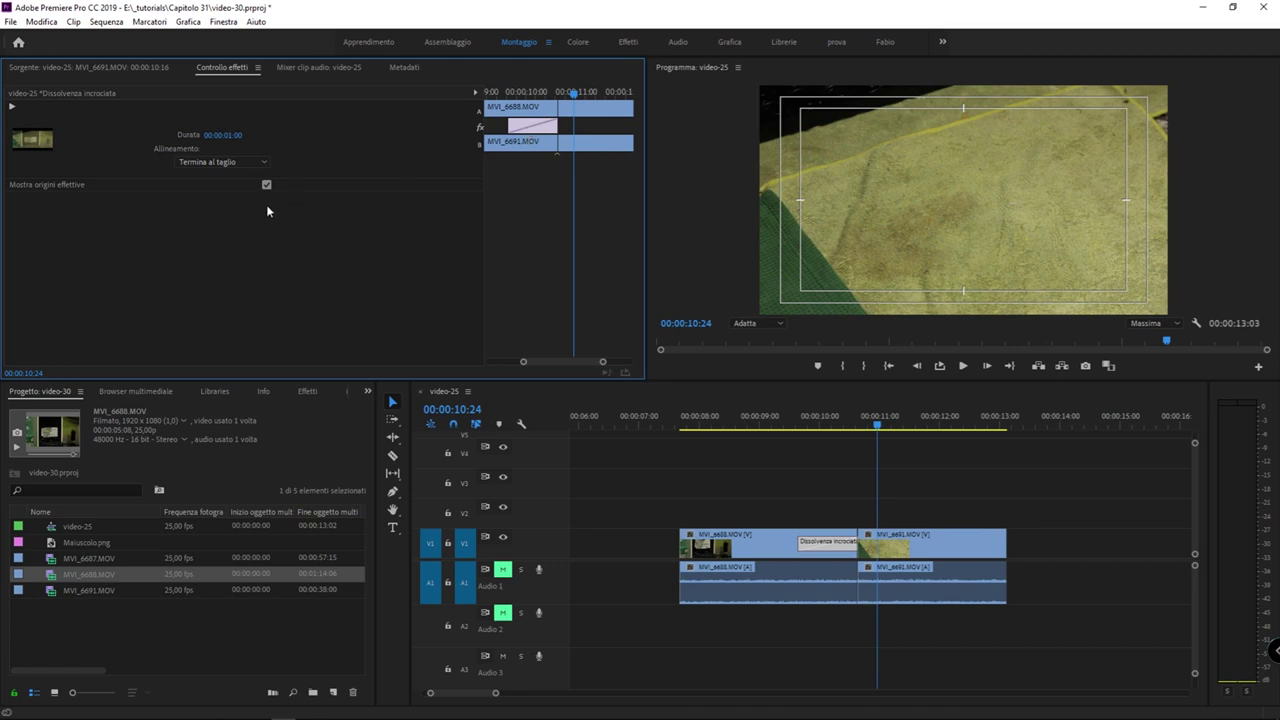
left_click(830, 547)
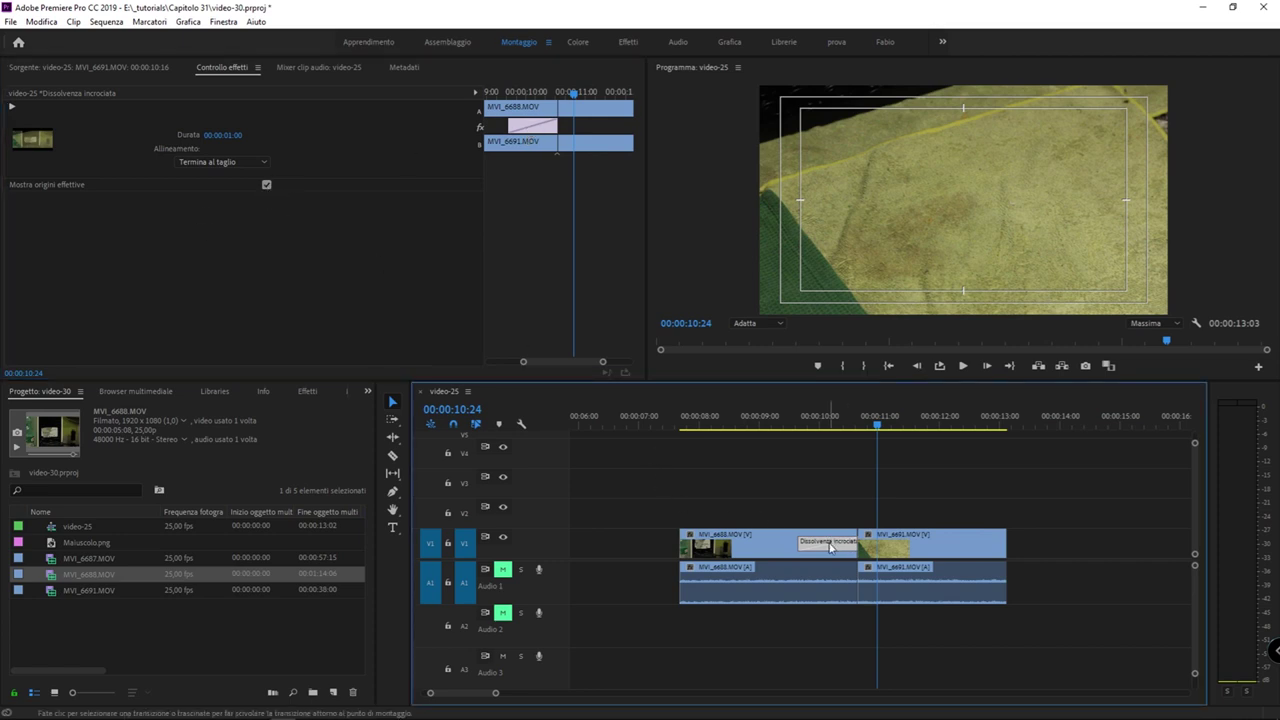
key("Delete")
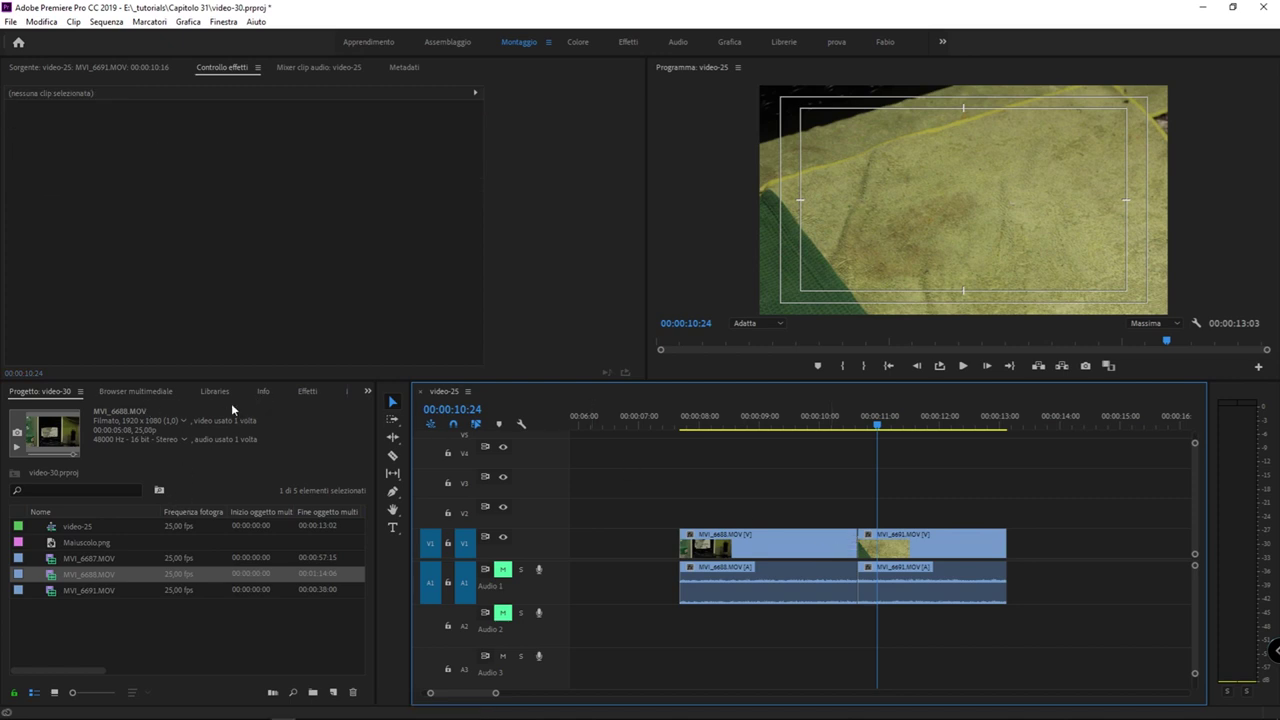
Place a 1-second Scorrimento slide transition on the V1 cut and preview it
left_click(307, 391)
scroll(84, 596, "down", 3)
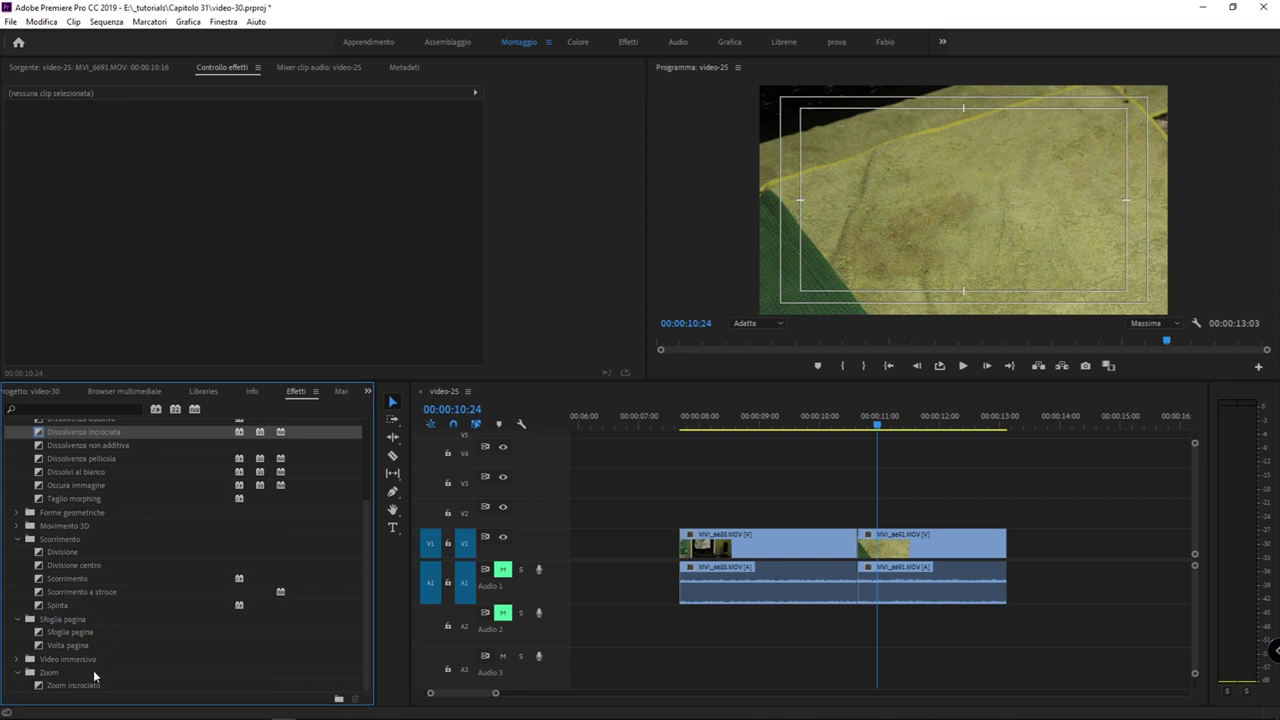
left_click_drag(68, 579, 862, 545)
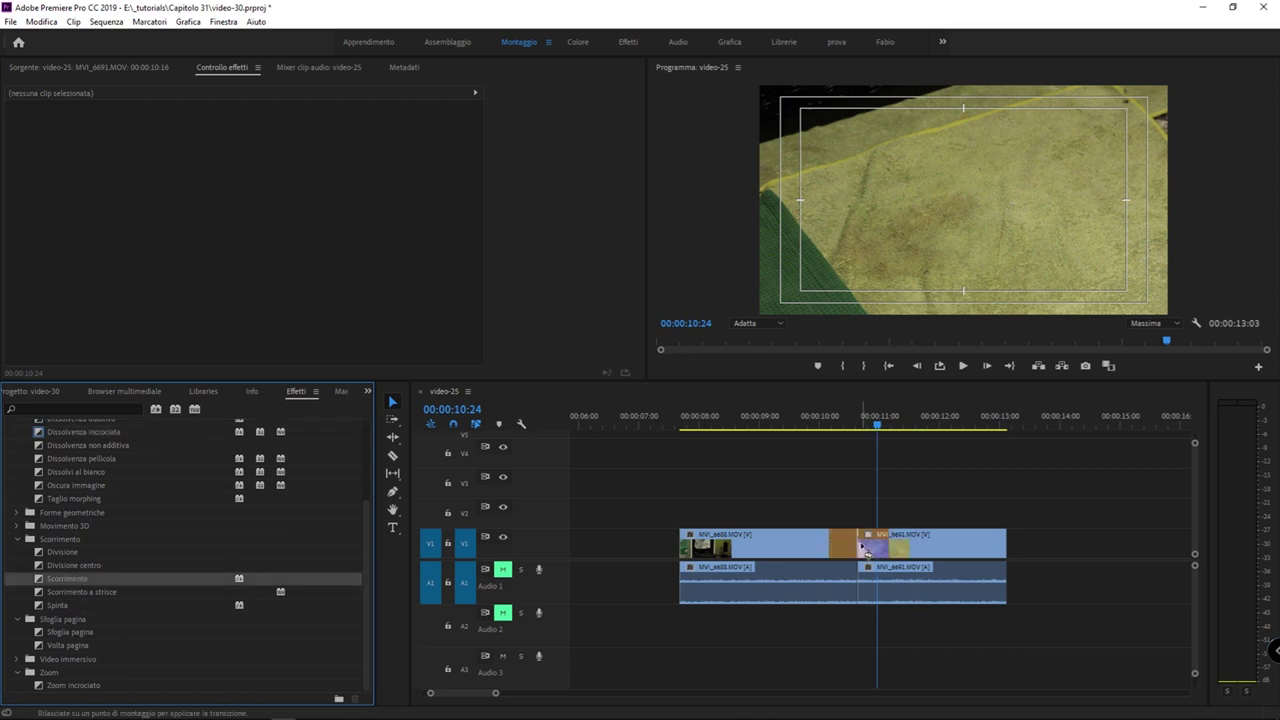
left_click(828, 428)
left_click_drag(828, 428, 867, 430)
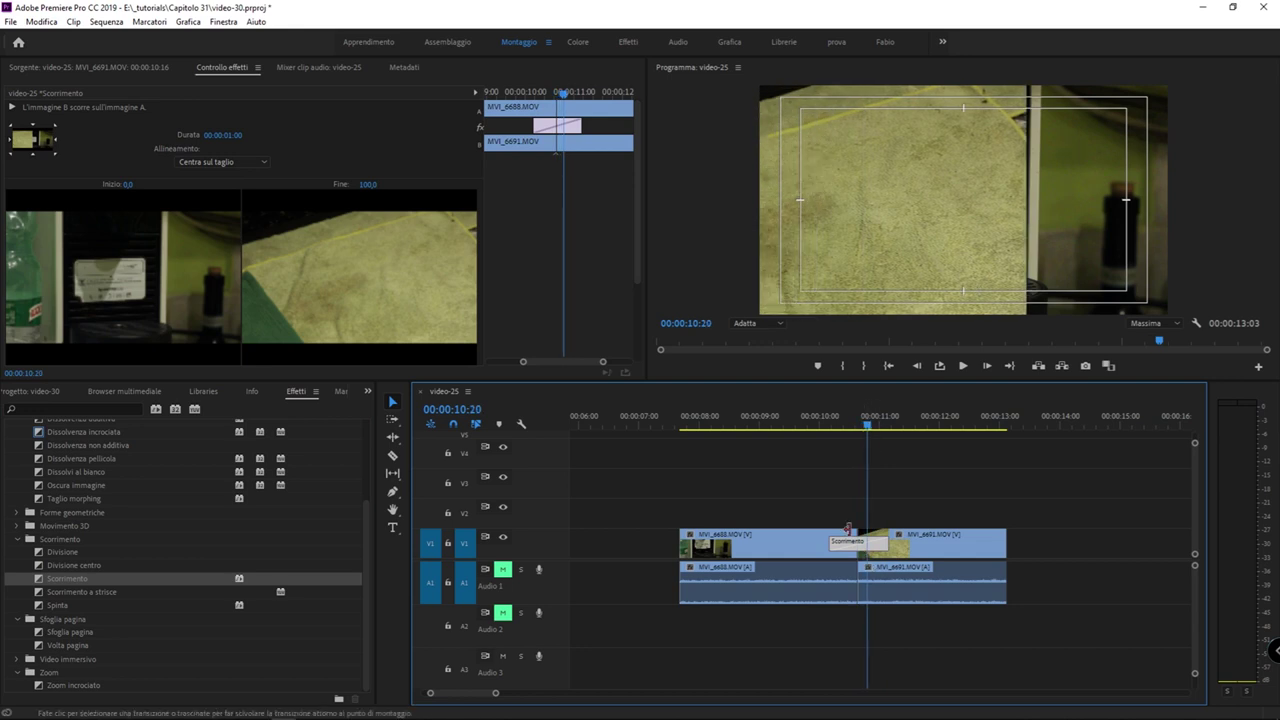
Set the Scorrimento transition's border width to 10 and border colour to red (FF0000)
mouse_move(472, 382)
left_mouse_down()
mouse_move(470, 576)
mouse_move(470, 510)
left_mouse_up()
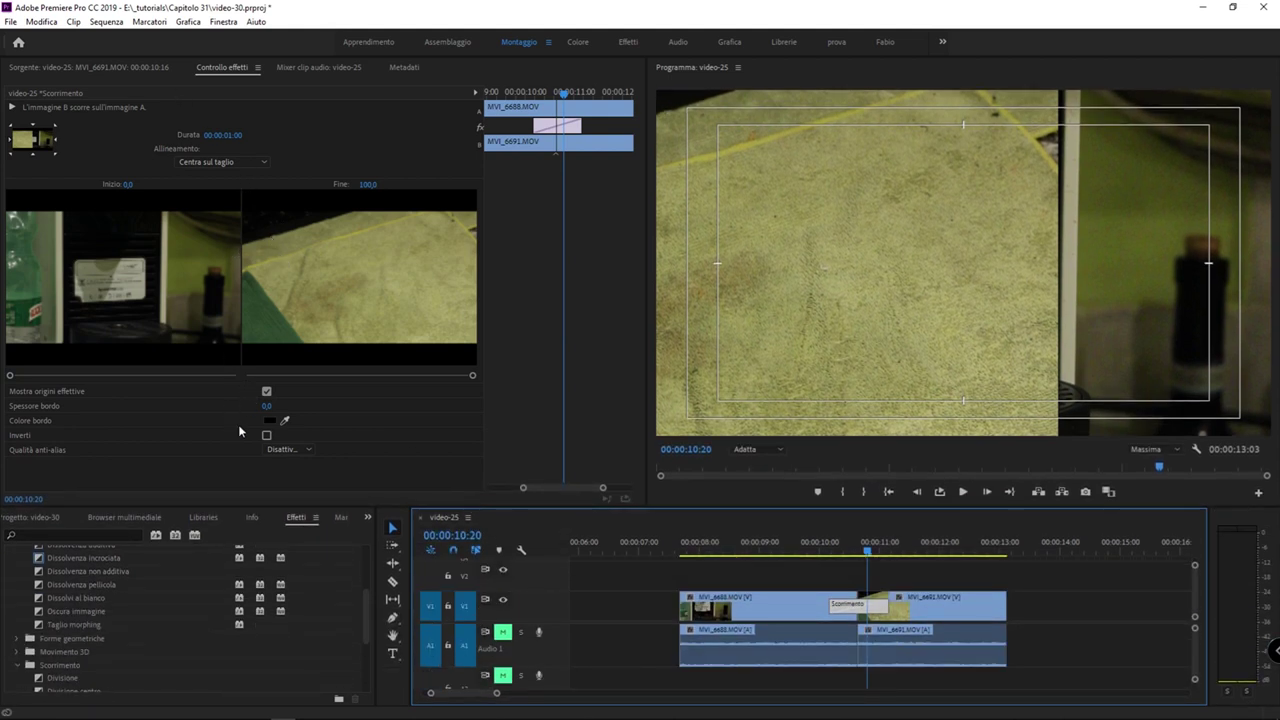
left_click(271, 418)
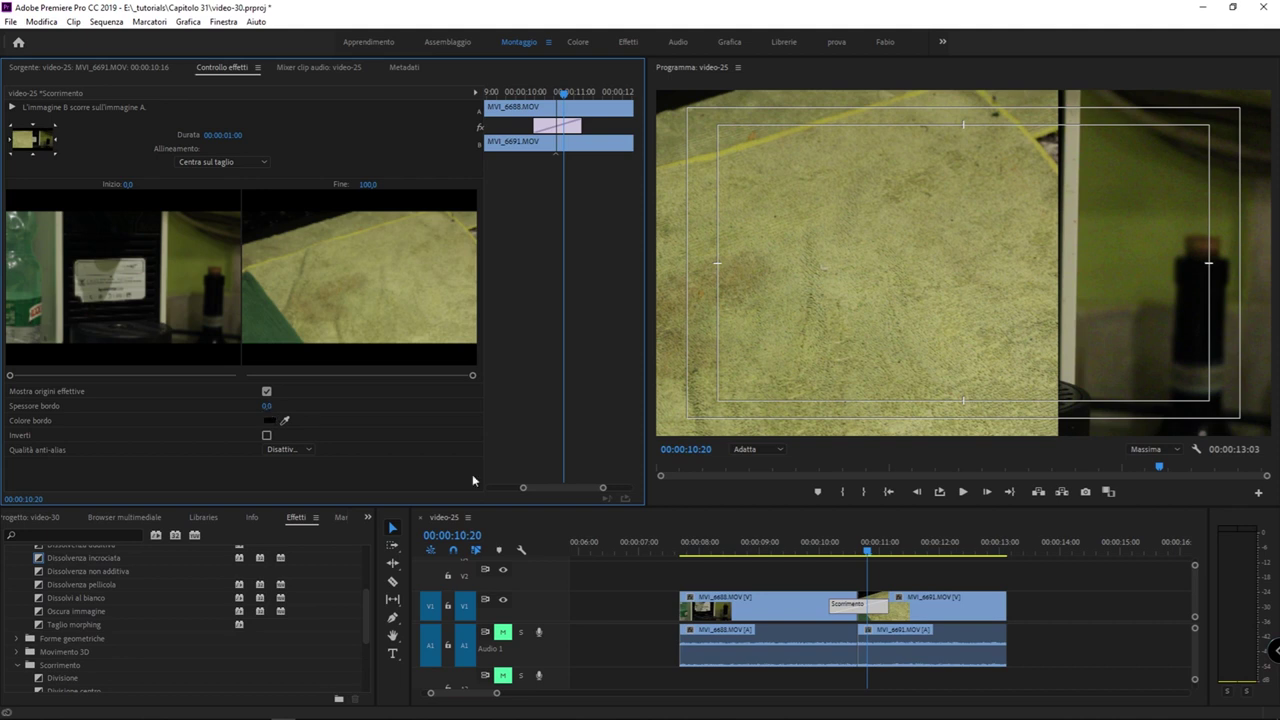
left_click(269, 408)
type("10")
key("Return")
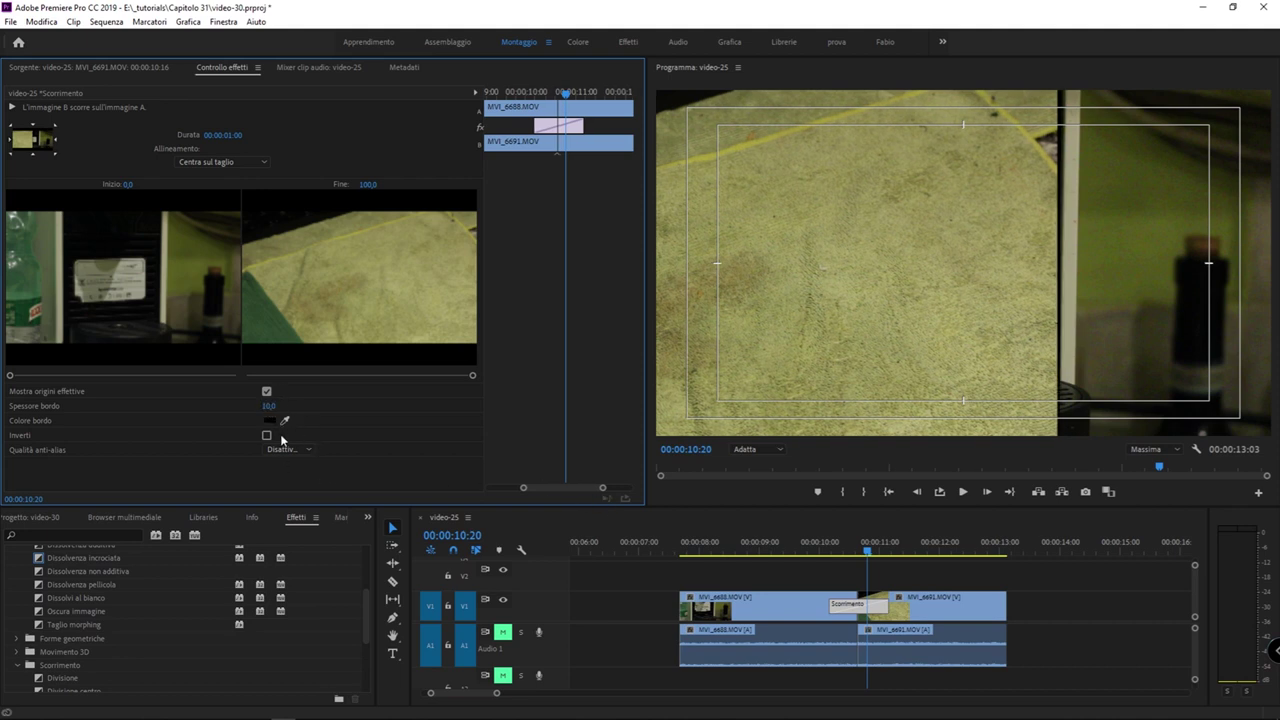
left_click_drag(620, 446, 664, 474)
left_click(788, 298)
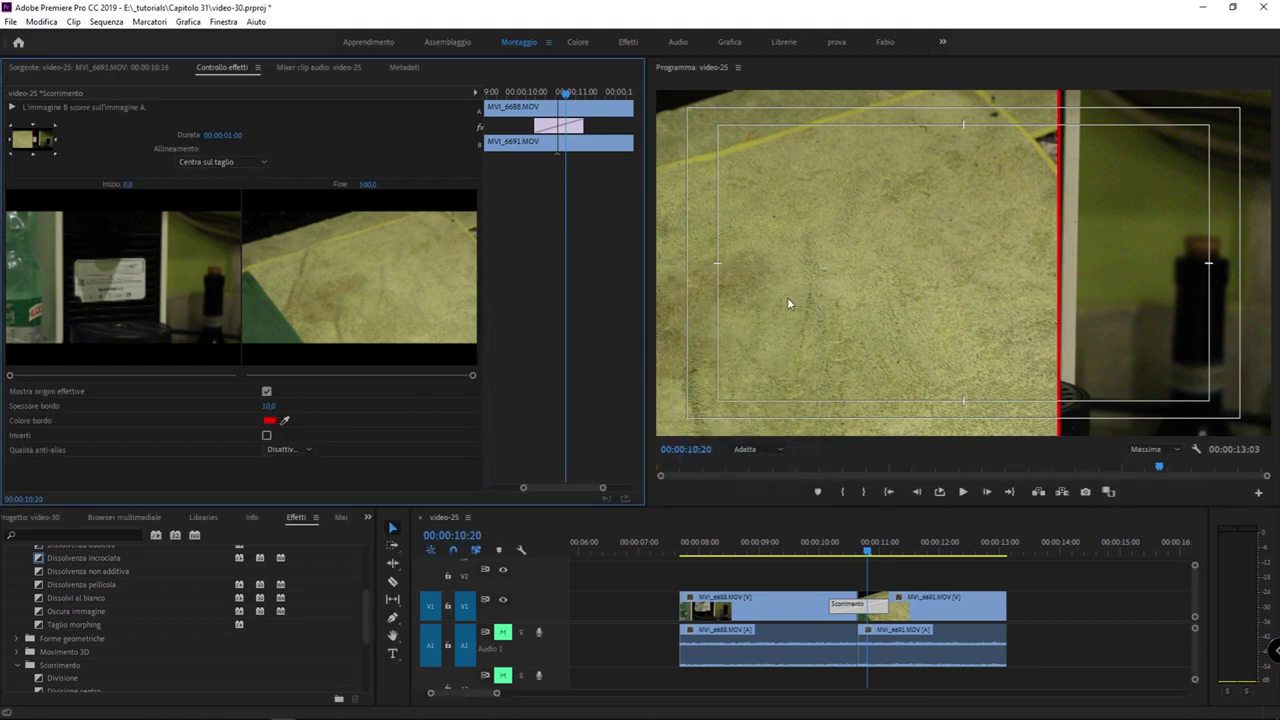
left_click_drag(876, 541, 860, 543)
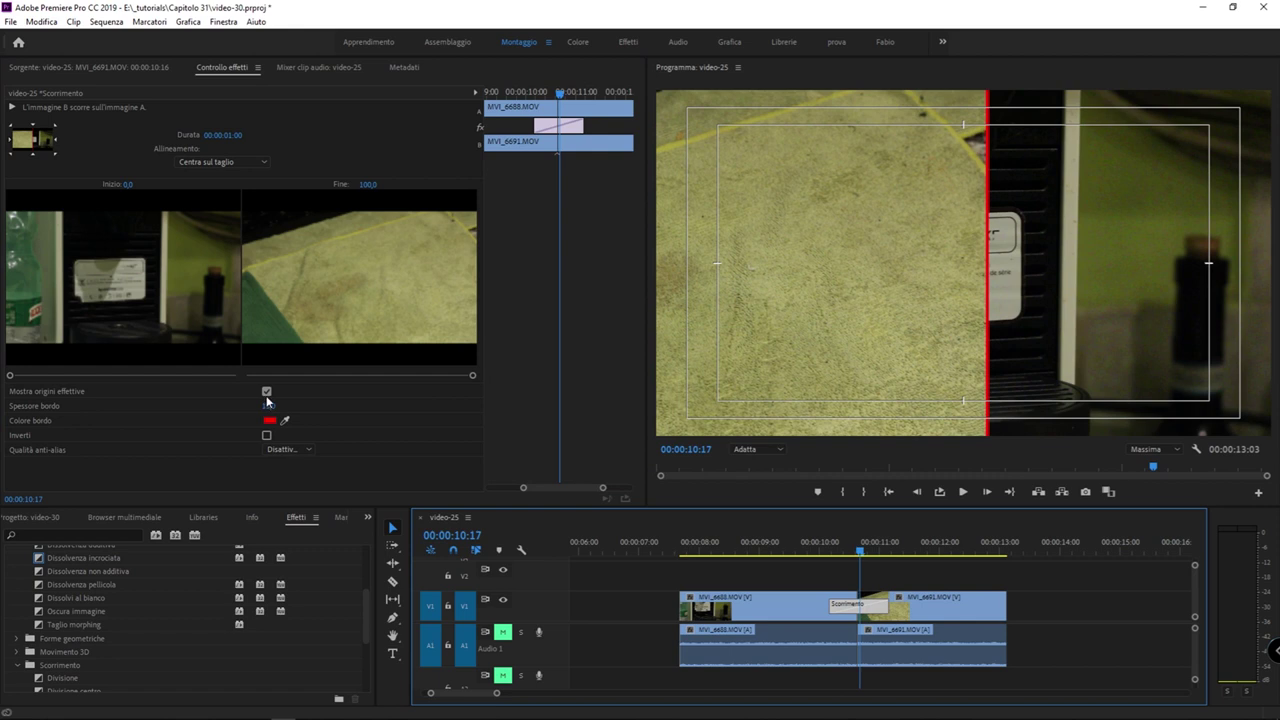
Enable Inverti to reverse the slide and preview the red-bordered transition
left_click(267, 436)
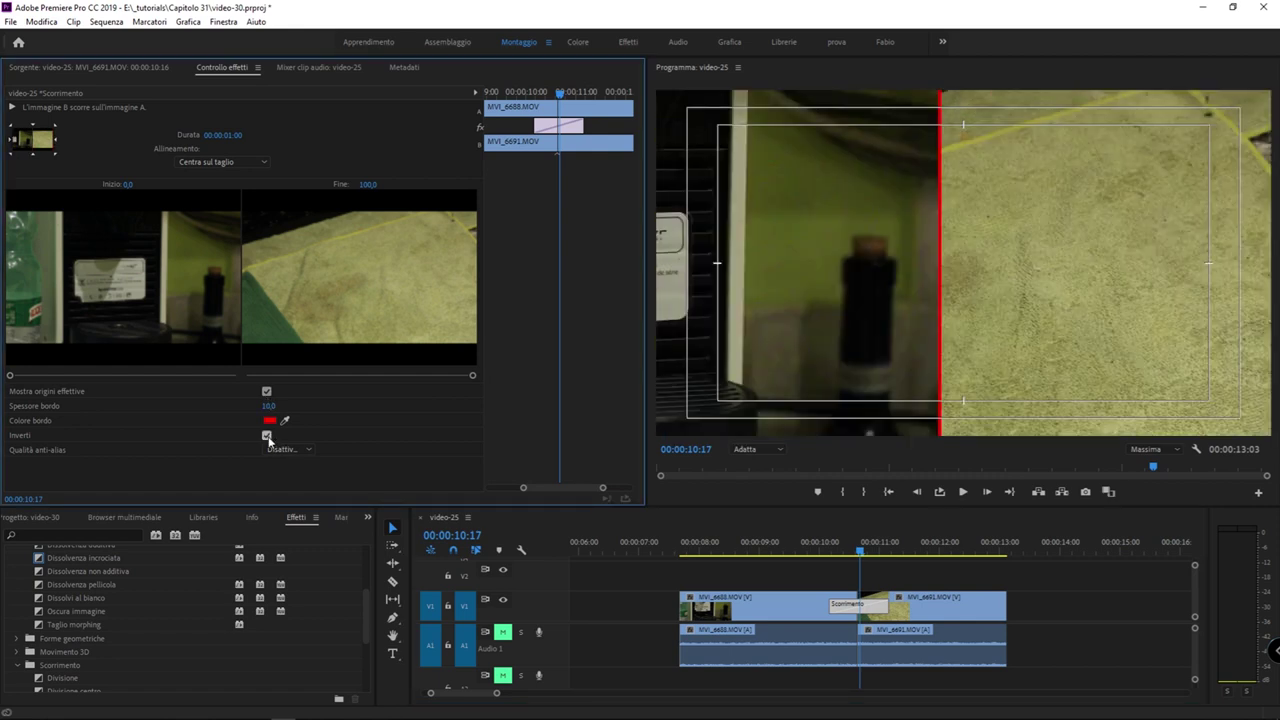
left_click(829, 552)
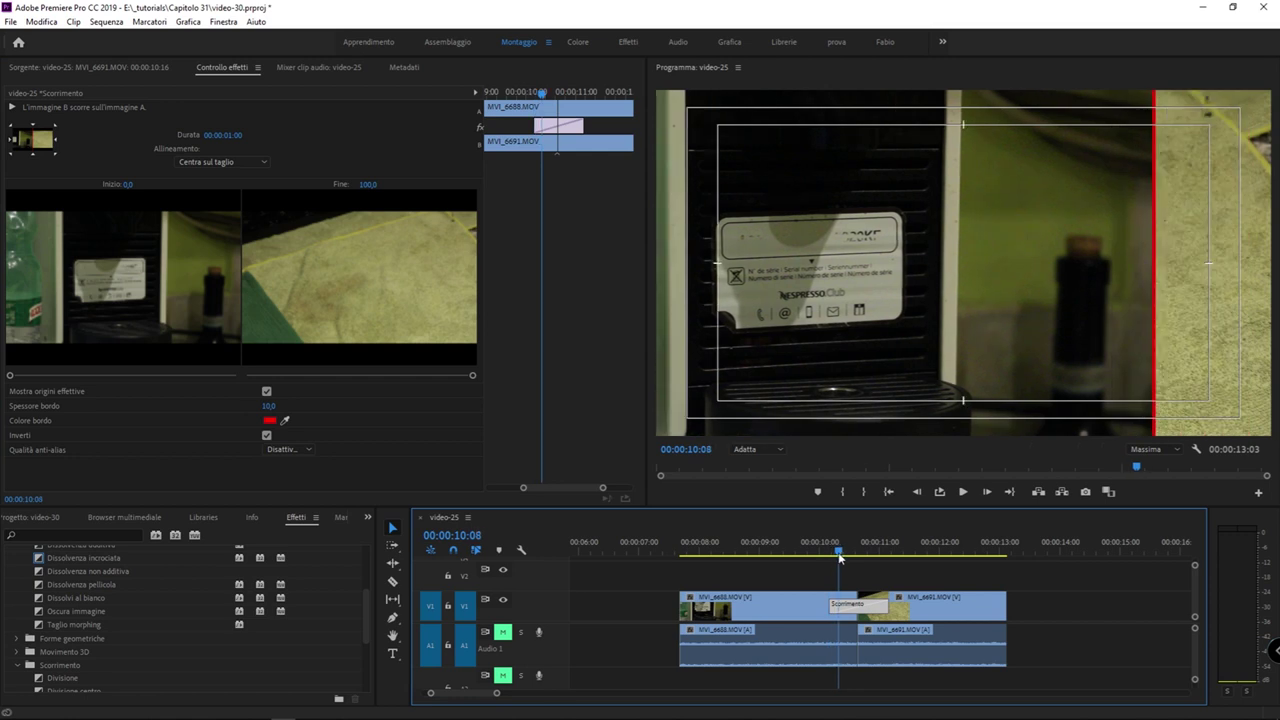
left_click_drag(831, 555, 843, 553)
left_click(908, 613)
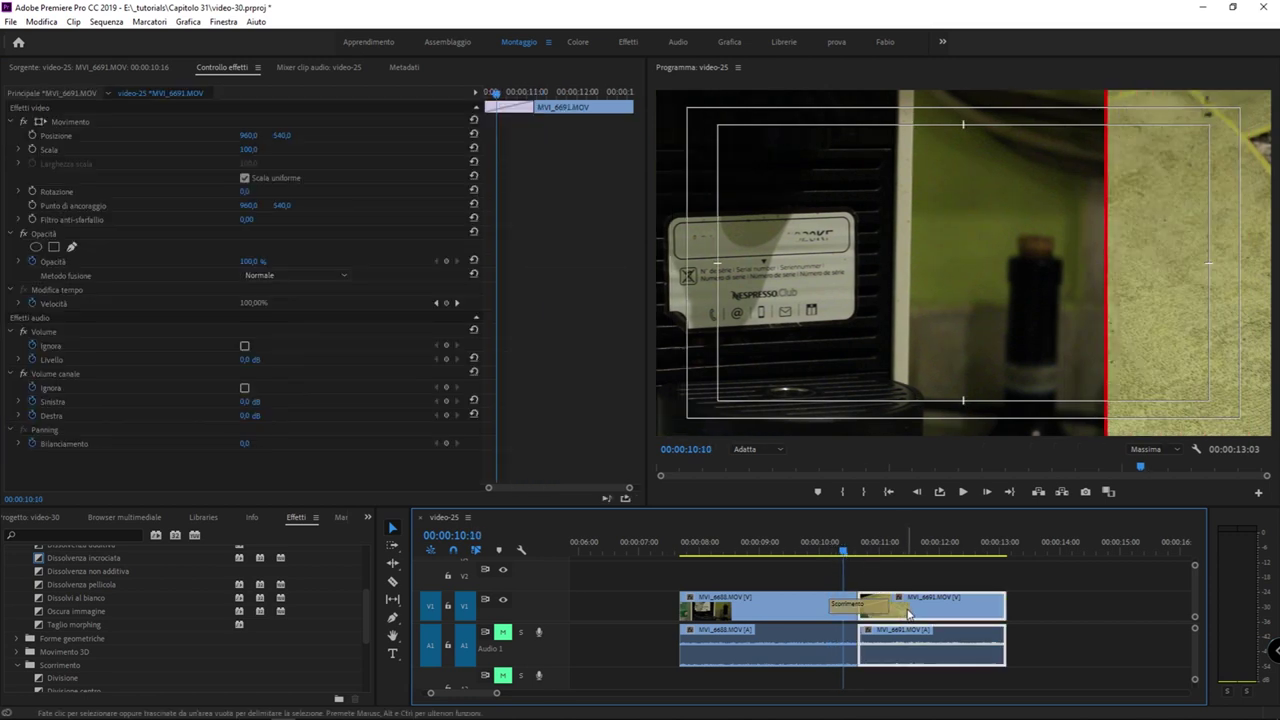
left_click(779, 603)
left_click(816, 556)
mouse_move(818, 560)
left_mouse_down()
mouse_move(888, 578)
mouse_move(888, 590)
mouse_move(852, 590)
left_mouse_up()
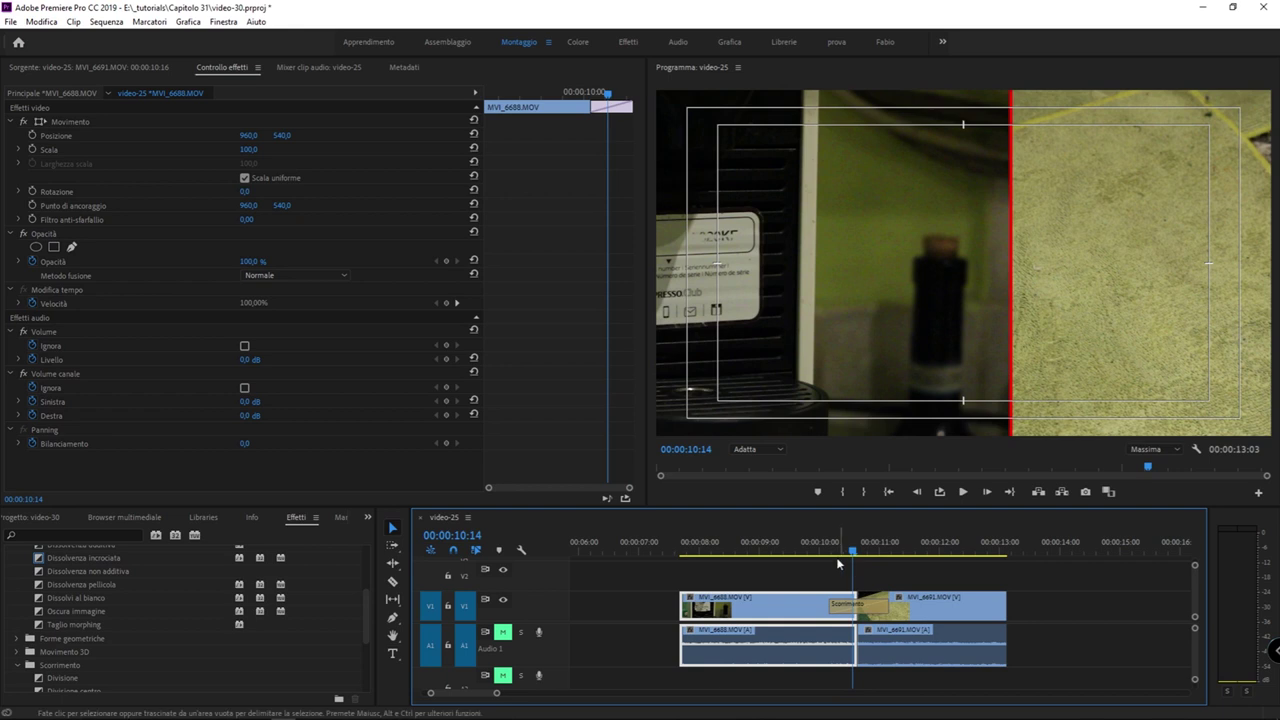
left_click(855, 604)
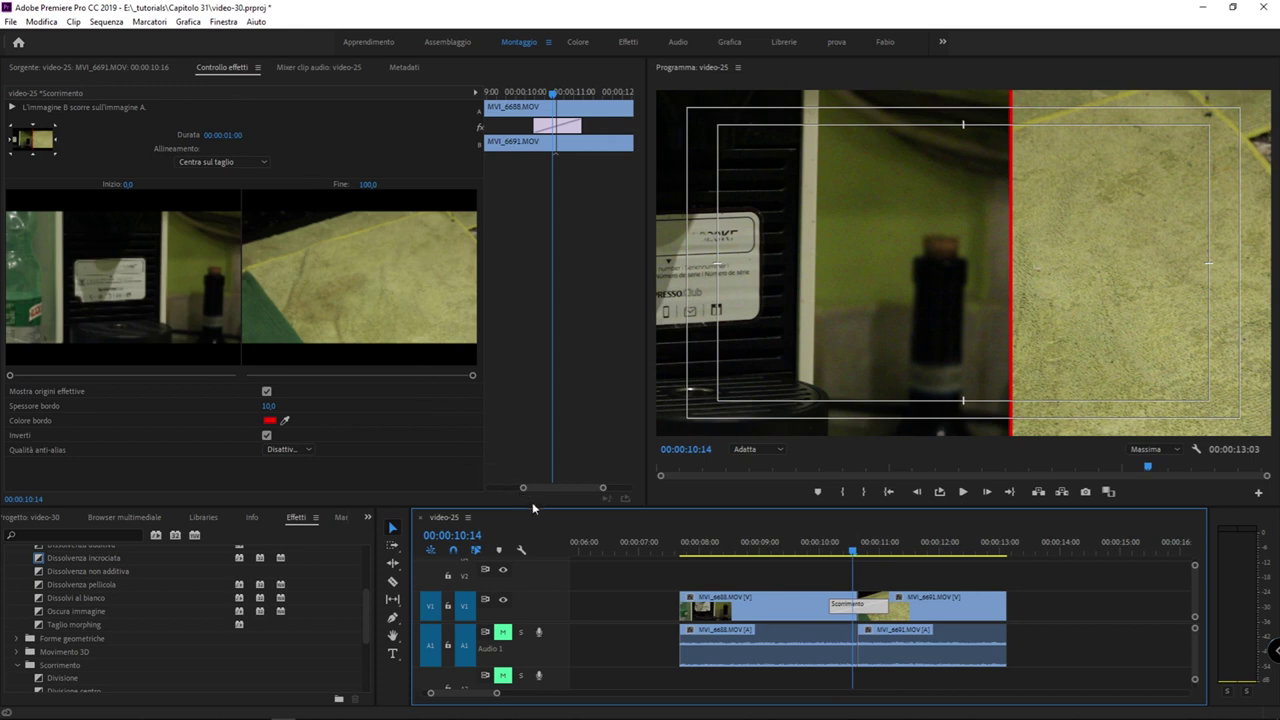
Drag the monitor–timeline divider upward to make the timeline panel taller
left_click_drag(533, 507, 547, 368)
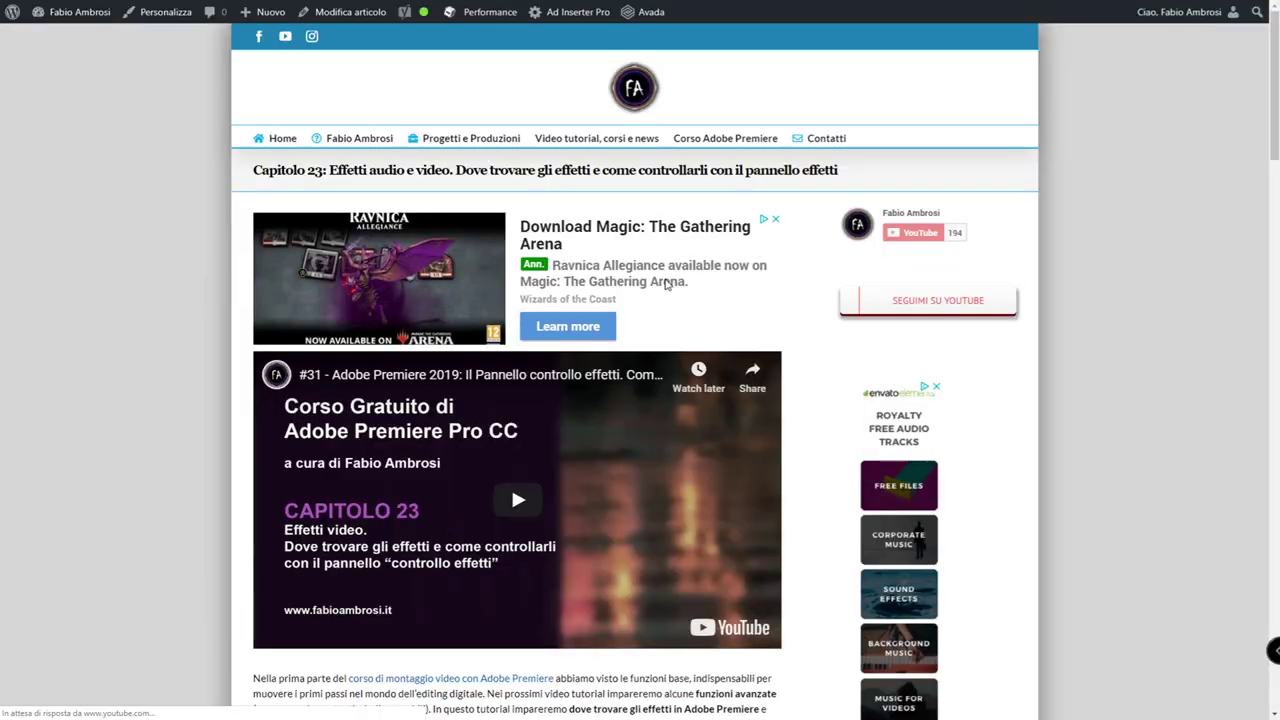
Scroll the Capitolo 23 article down to the Related Posts section and comment form
scroll(685, 296, "down", 4)
scroll(685, 296, "down", 2)
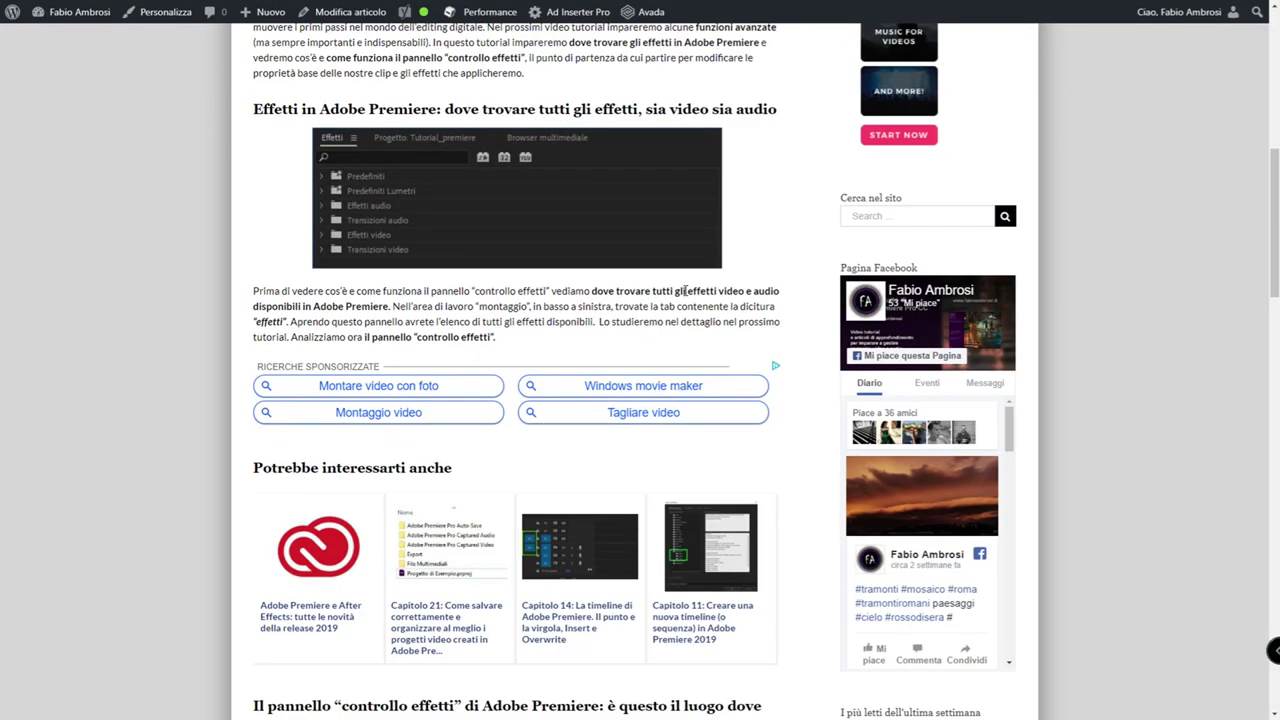
scroll(850, 297, "down", 3)
scroll(850, 297, "down", 4)
scroll(900, 310, "down", 10)
scroll(929, 329, "down", 3)
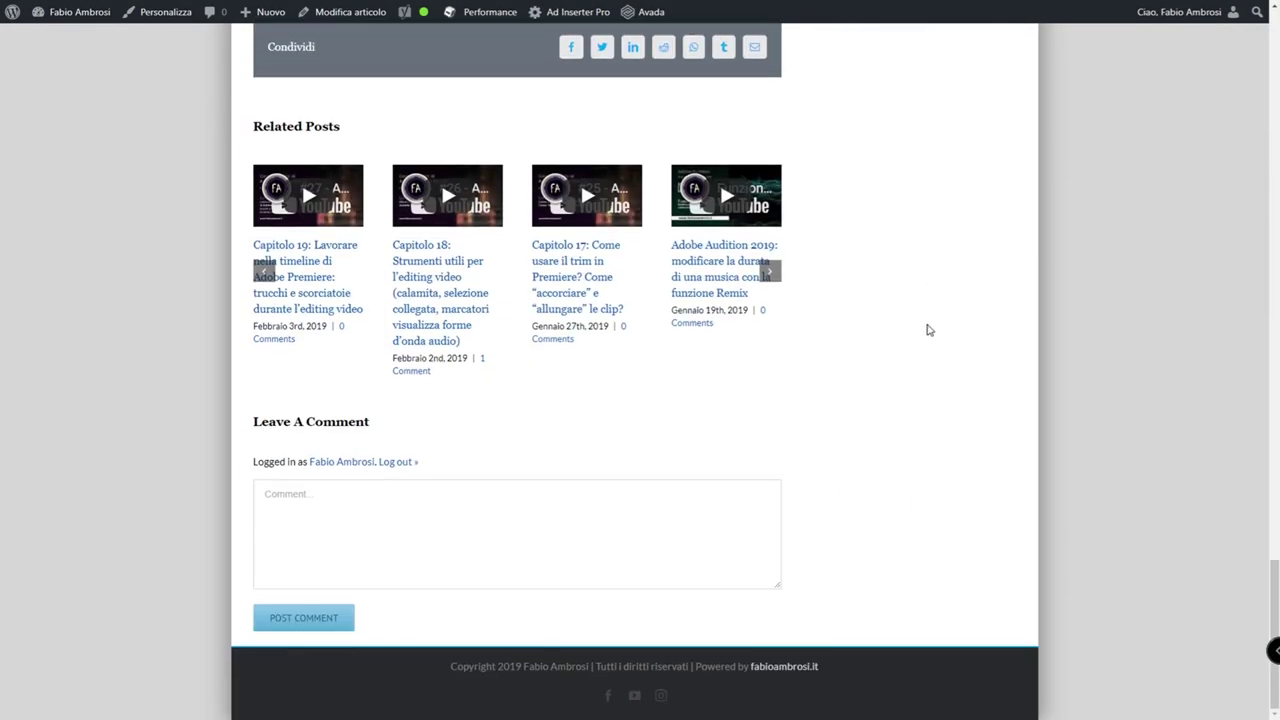